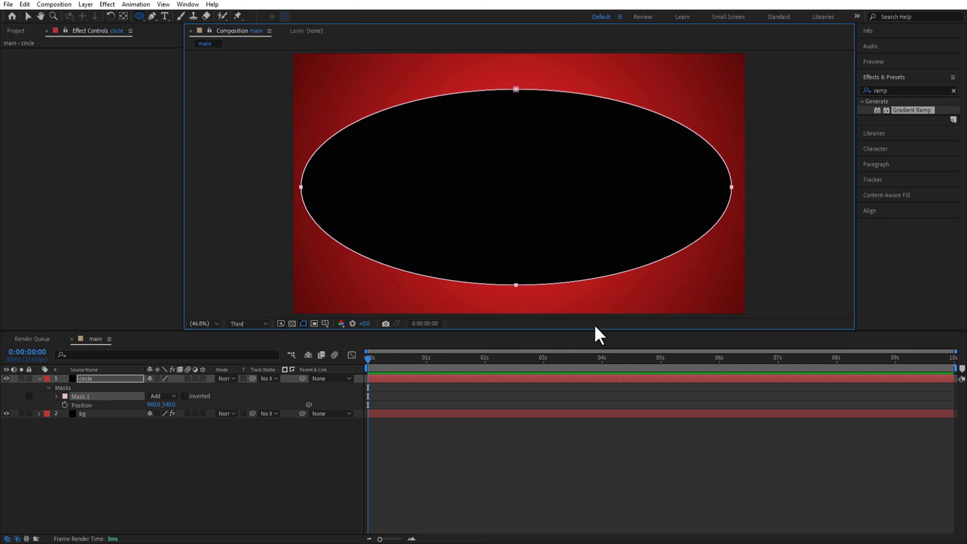
- Set the circle layer's Mask 1 to Subtract mode and feather it by 400 pixels
{"action": "left_click", "coordinate": [163, 396]}
{"action": "left_click", "coordinate": [171, 427]}
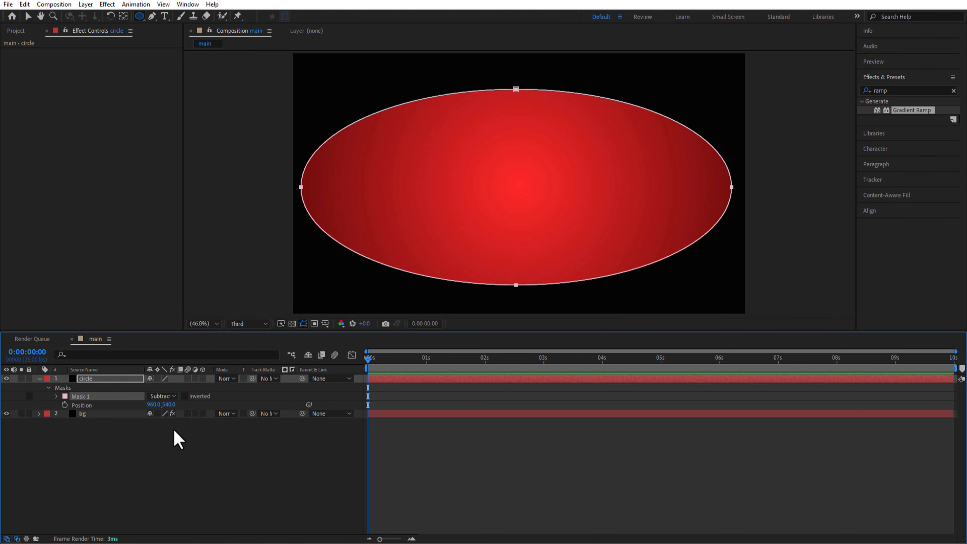
{"action": "left_click", "coordinate": [57, 396]}
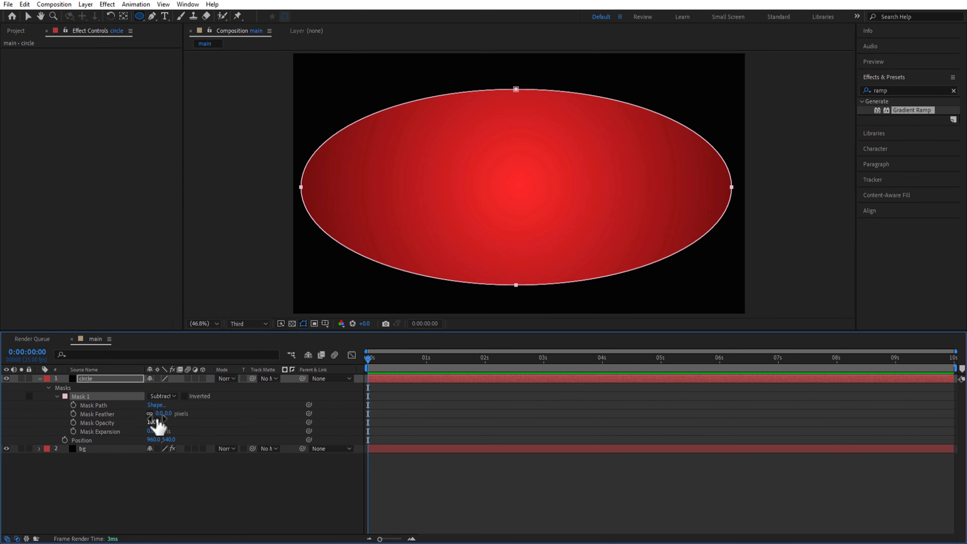
{"action": "left_click_drag", "start_coordinate": [159, 419], "coordinate": [226, 423]}
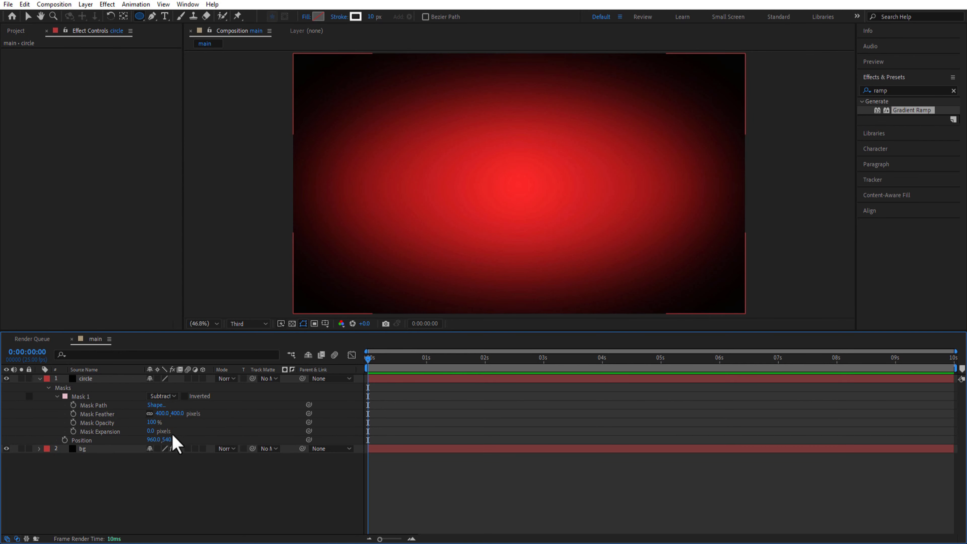
- Expand the circle layer's mask by about 399 pixels to form a soft vignette
{"action": "left_click_drag", "start_coordinate": [151, 431], "coordinate": [281, 434]}
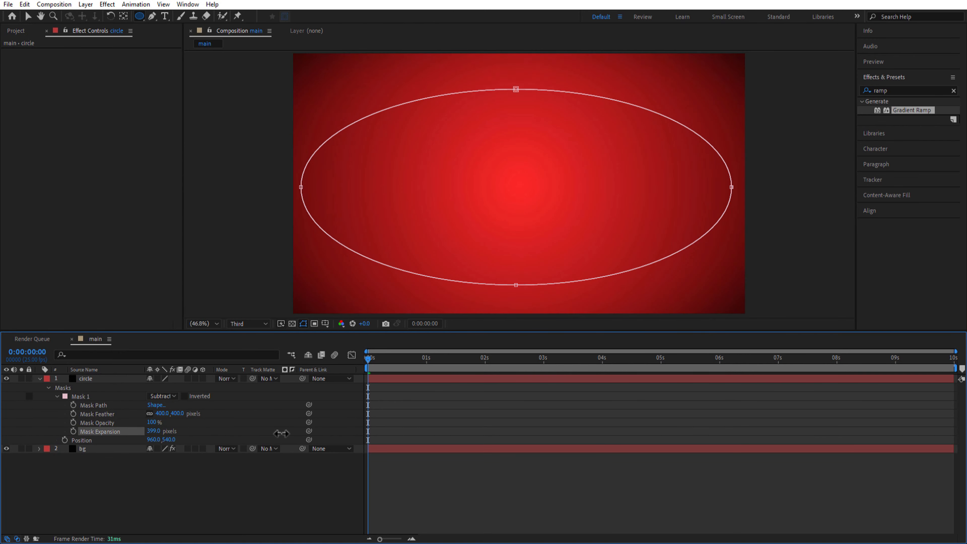
{"action": "left_click", "coordinate": [190, 503]}
{"action": "left_click", "coordinate": [39, 379]}
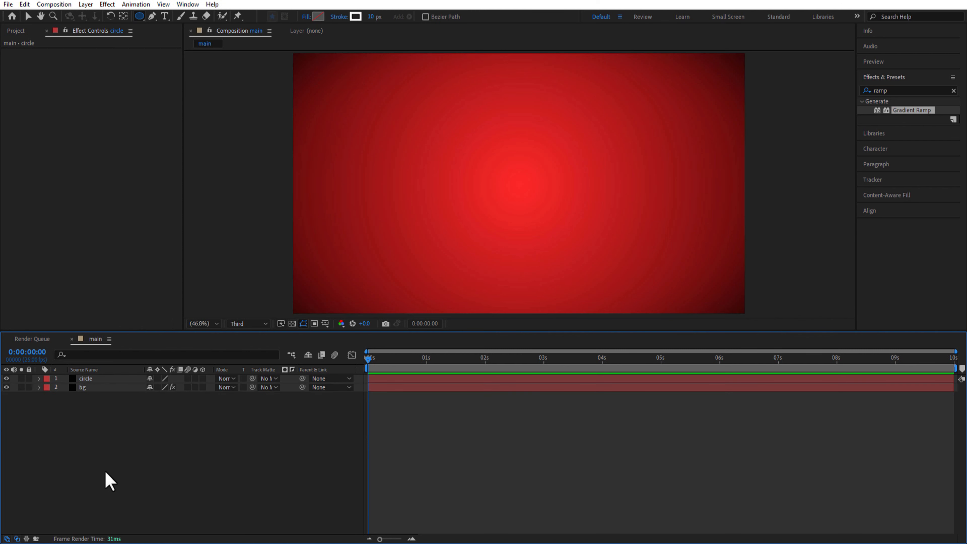
- Lower the circle layer's opacity slightly to soften the dark corners
{"action": "left_click", "coordinate": [89, 379]}
{"action": "key", "text": "t"}
{"action": "left_click_drag", "start_coordinate": [150, 388], "coordinate": [137, 391]}
{"action": "left_click", "coordinate": [146, 452]}
- Create a new black 1920 × 1080 solid layer named particles
{"action": "right_click", "coordinate": [96, 443]}
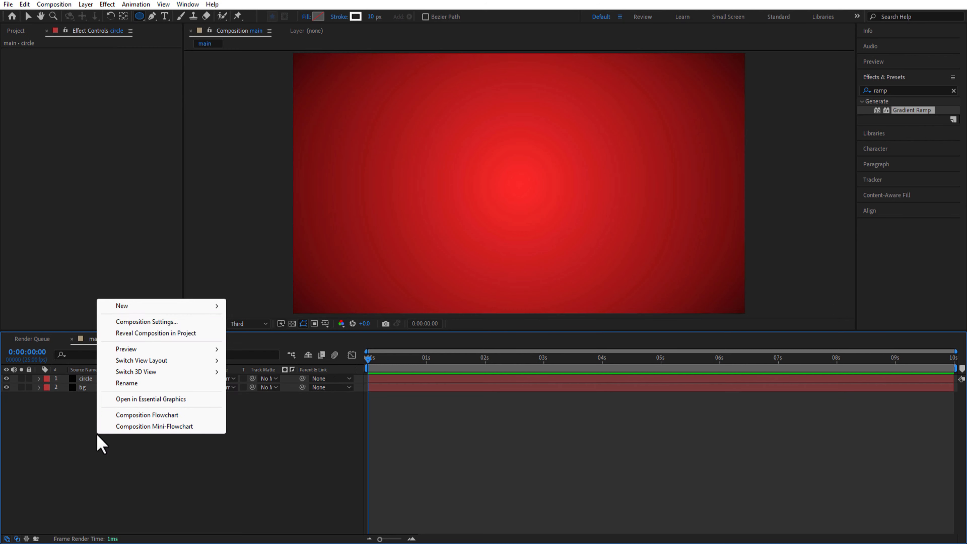
{"action": "mouse_move", "coordinate": [140, 313]}
{"action": "left_click", "coordinate": [265, 333]}
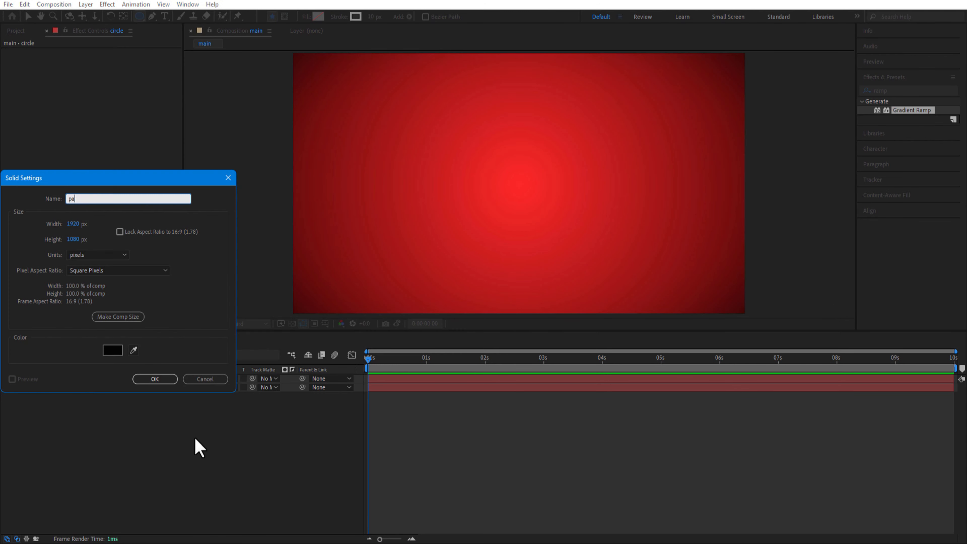
{"action": "type", "text": "particles"}
{"action": "key", "text": "Return"}
- Find the CC Particle Systems II effect and apply it to the particles layer
{"action": "left_click", "coordinate": [98, 378]}
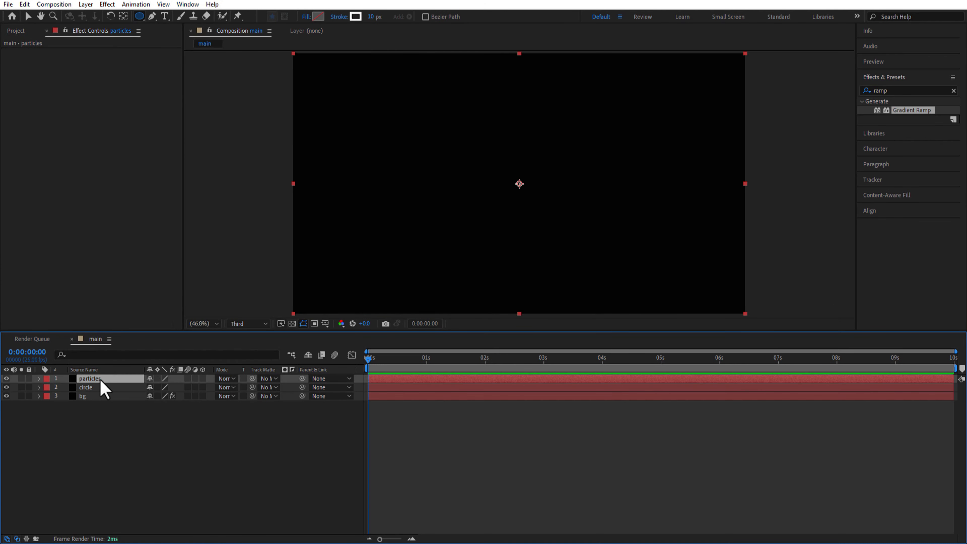
{"action": "left_click", "coordinate": [890, 90]}
{"action": "type", "text": "cc part"}
{"action": "left_click_drag", "start_coordinate": [908, 109], "coordinate": [123, 382]}
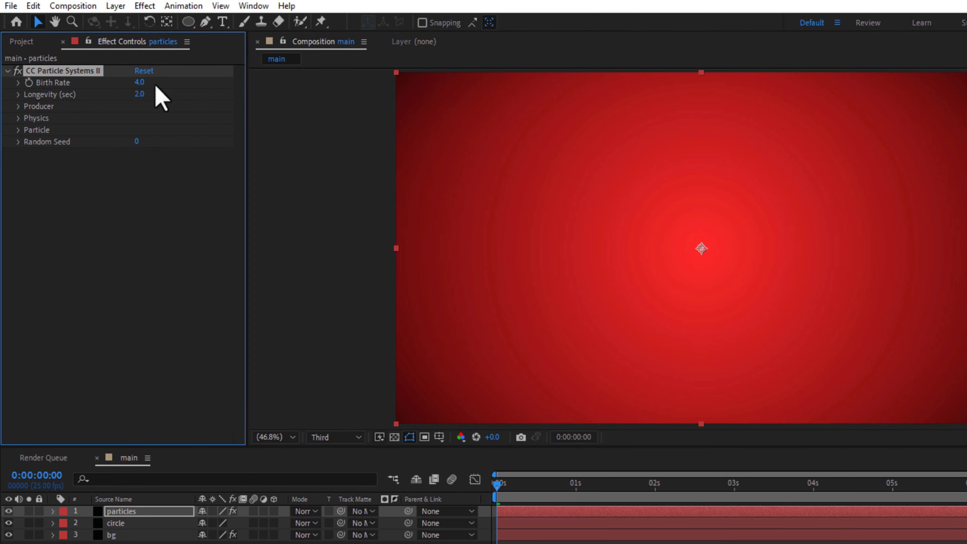
- Set the particle system's birth rate to 0.1 and its longevity to 3 seconds
{"action": "left_click", "coordinate": [139, 82]}
{"action": "type", "text": "0.1"}
{"action": "key", "text": "Return"}
{"action": "type", "text": "3"}
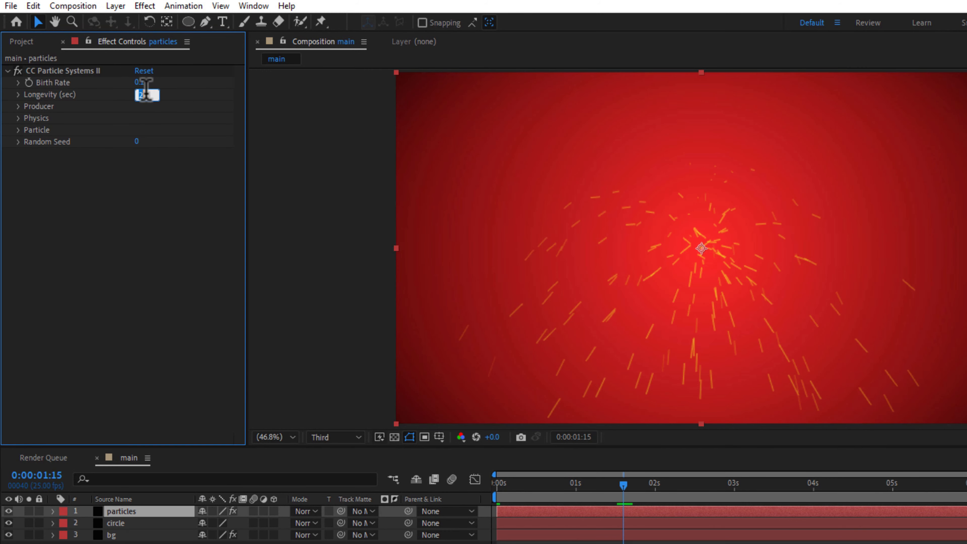
{"action": "key", "text": "Return"}
- Set the particle producer's Radius X to 90 and Radius Y to 70
{"action": "left_click", "coordinate": [19, 107]}
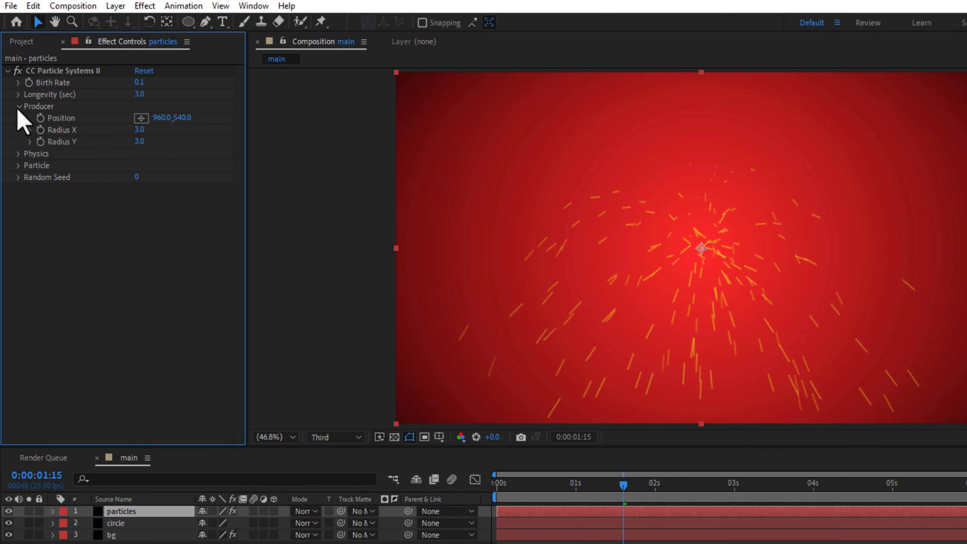
{"action": "left_click", "coordinate": [140, 129]}
{"action": "type", "text": "90"}
{"action": "key", "text": "Tab"}
{"action": "type", "text": "7"}
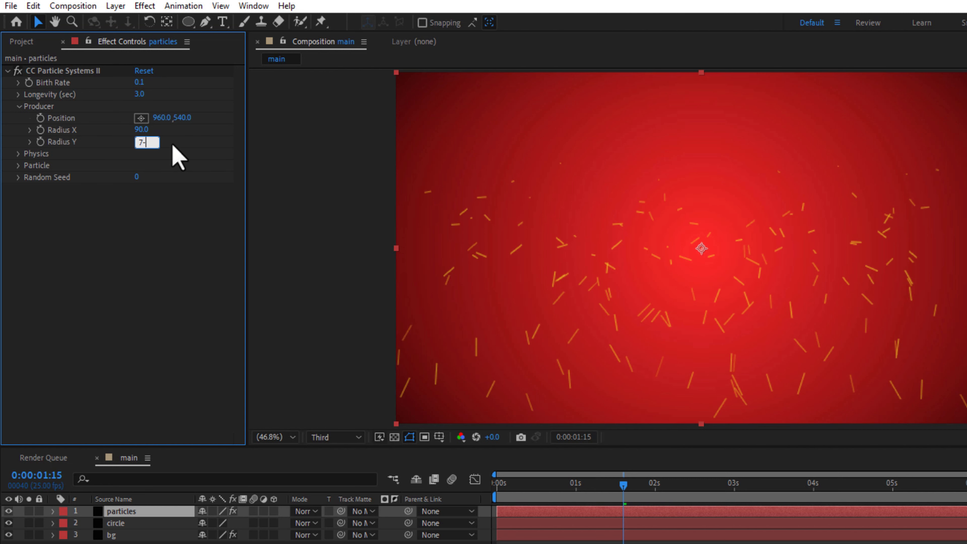
{"action": "type", "text": "0"}
{"action": "key", "text": "Return"}
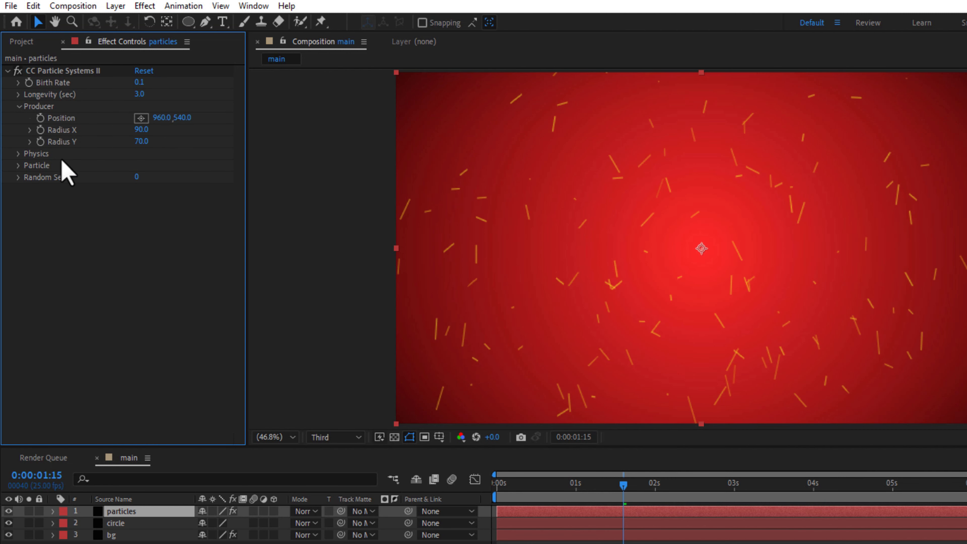
{"action": "left_click", "coordinate": [18, 106]}
- Set the physics animation to Fractal Explosive, with Velocity lowered below 1 and Inherit Velocity % adjusted
{"action": "left_click", "coordinate": [18, 118]}
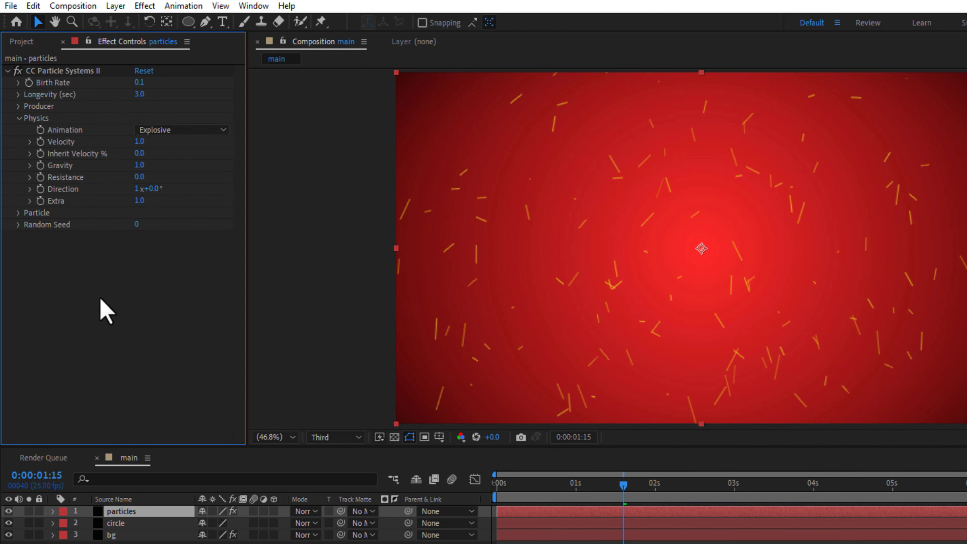
{"action": "left_click", "coordinate": [176, 130]}
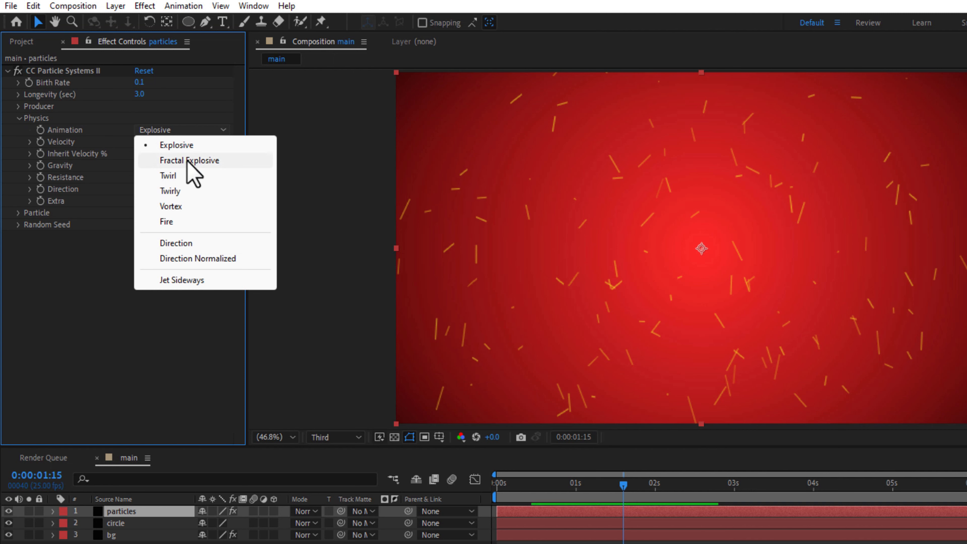
{"action": "left_click", "coordinate": [188, 162]}
{"action": "left_click", "coordinate": [140, 142]}
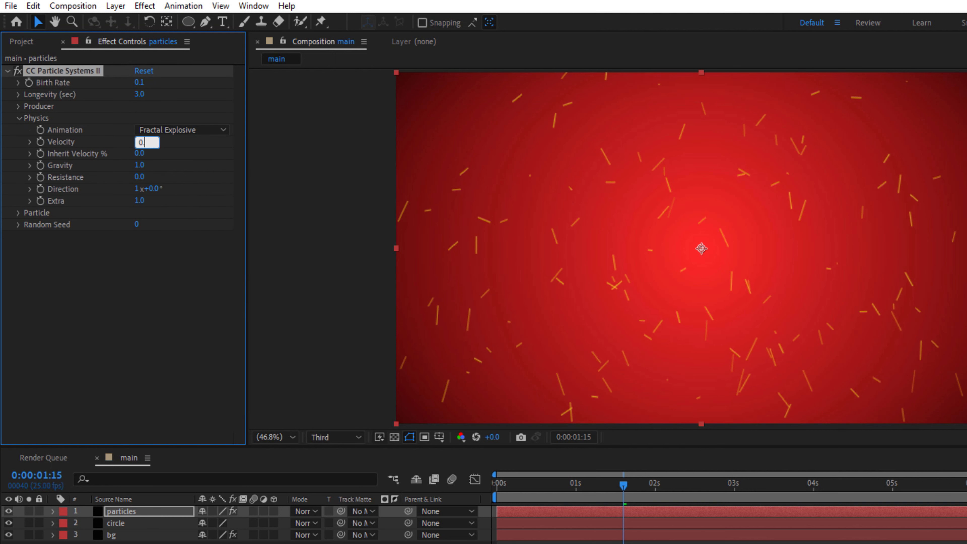
{"action": "key", "text": "Return"}
{"action": "left_click", "coordinate": [141, 153]}
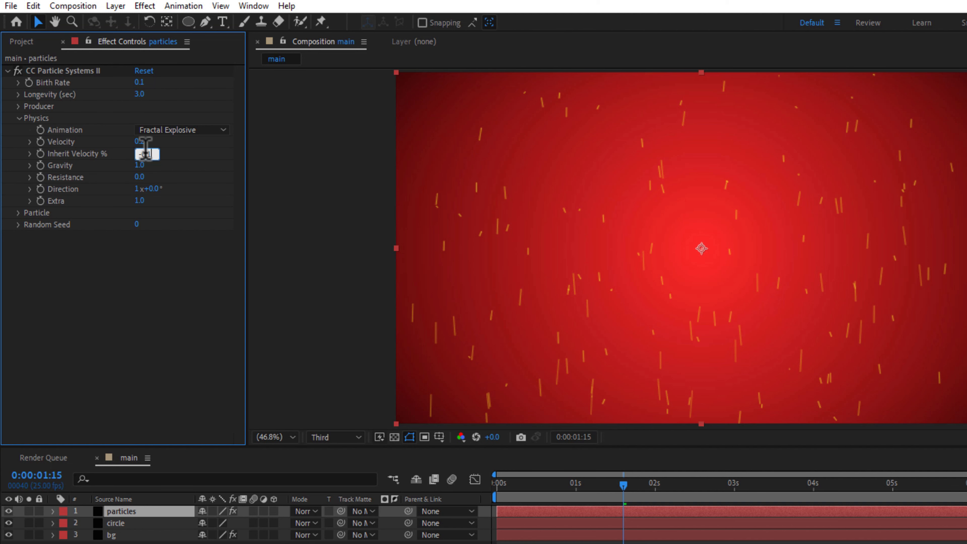
{"action": "key", "text": "Return"}
{"action": "left_click", "coordinate": [19, 118]}
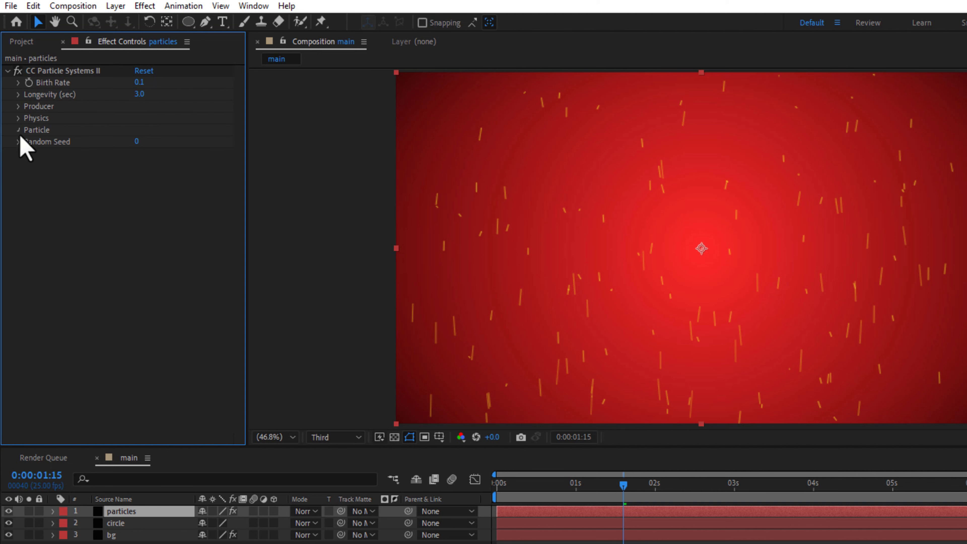
- Set the particle type to QuadPolygon with a birth size of 0.05 and a death size of 0.70
{"action": "left_click", "coordinate": [177, 142]}
{"action": "left_click", "coordinate": [183, 290]}
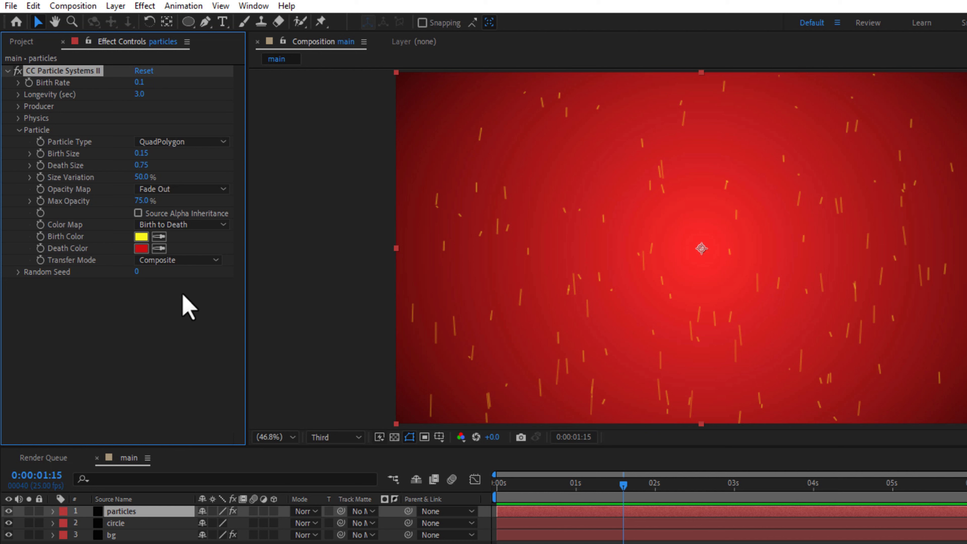
{"action": "left_click", "coordinate": [143, 154]}
{"action": "type", "text": "0.0"}
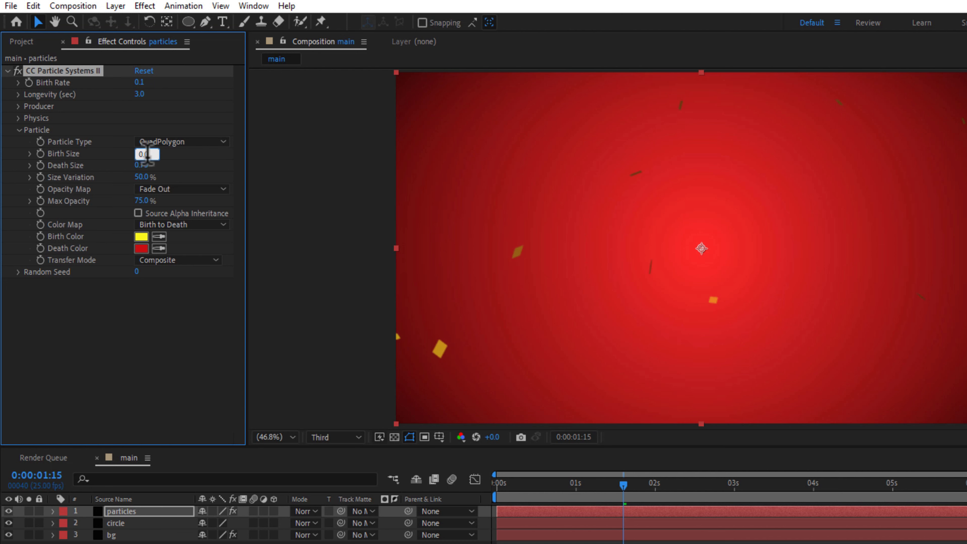
{"action": "type", "text": "5"}
{"action": "key", "text": "Return"}
{"action": "left_click", "coordinate": [141, 165]}
{"action": "type", "text": "0.70"}
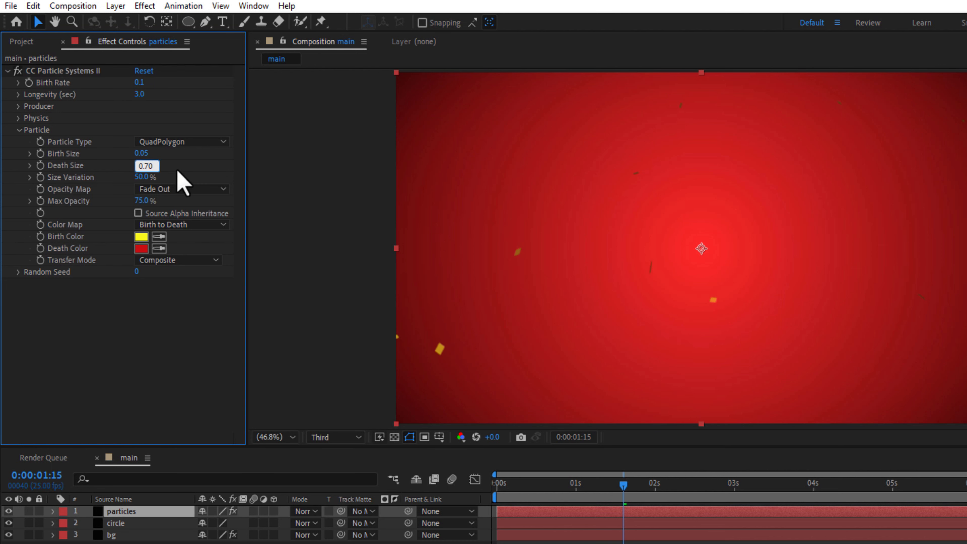
- Set the particles' size variation to 95% and their max opacity to 90%
{"action": "left_click", "coordinate": [141, 177]}
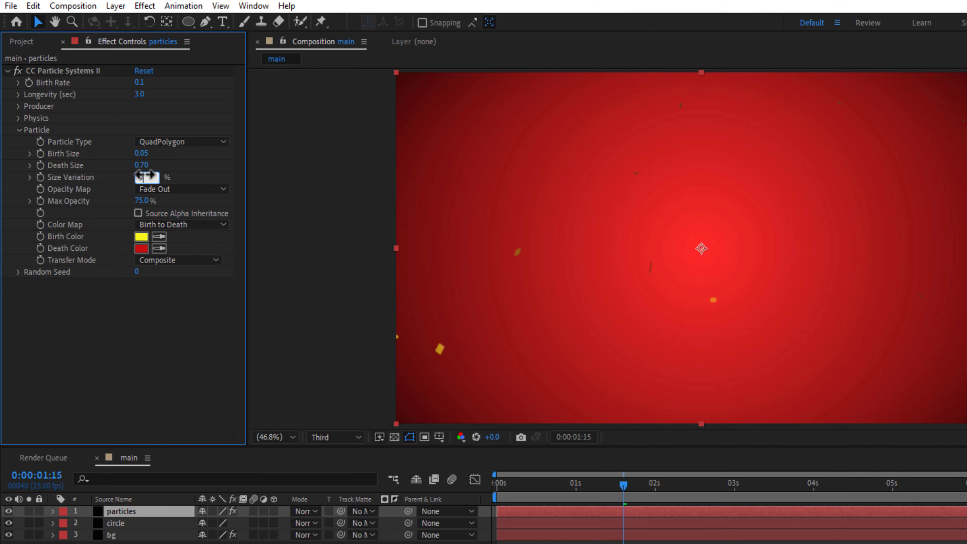
{"action": "key", "text": "Return"}
{"action": "left_click", "coordinate": [141, 201]}
{"action": "type", "text": "90"}
{"action": "key", "text": "Return"}
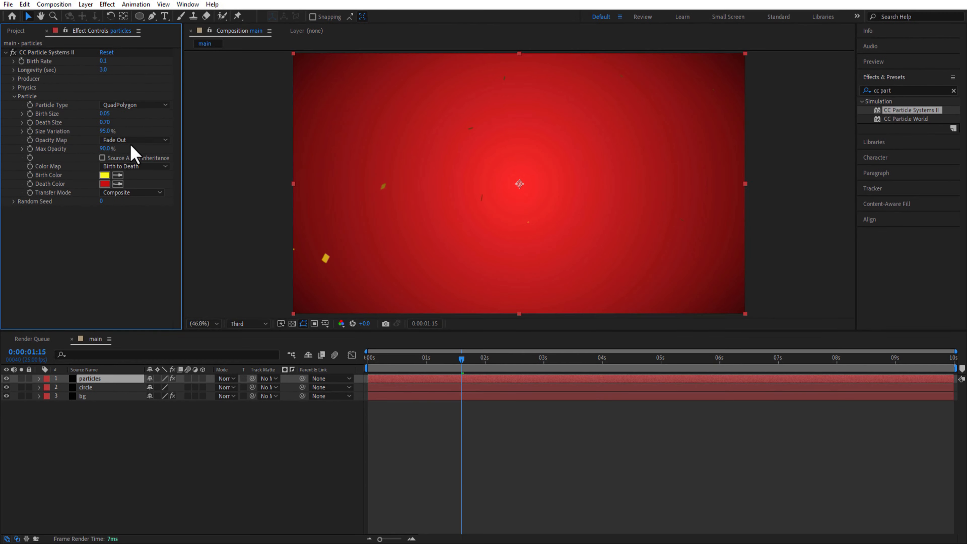
- Set the particles' birth color to FF0042 and their death color to FFFFFF
{"action": "left_click", "coordinate": [105, 175]}
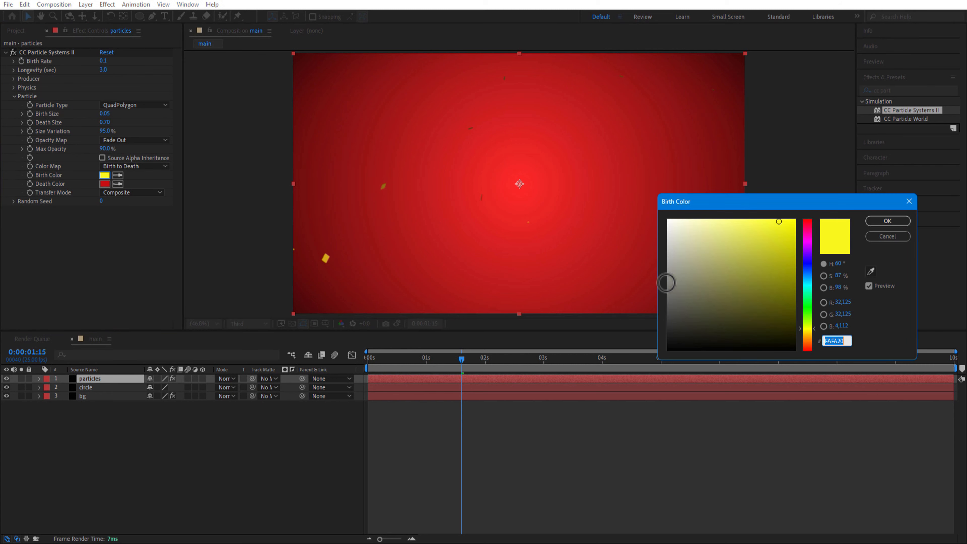
{"action": "type", "text": "ff0042"}
{"action": "left_click", "coordinate": [887, 224]}
{"action": "left_click", "coordinate": [105, 184]}
{"action": "type", "text": "ffffff"}
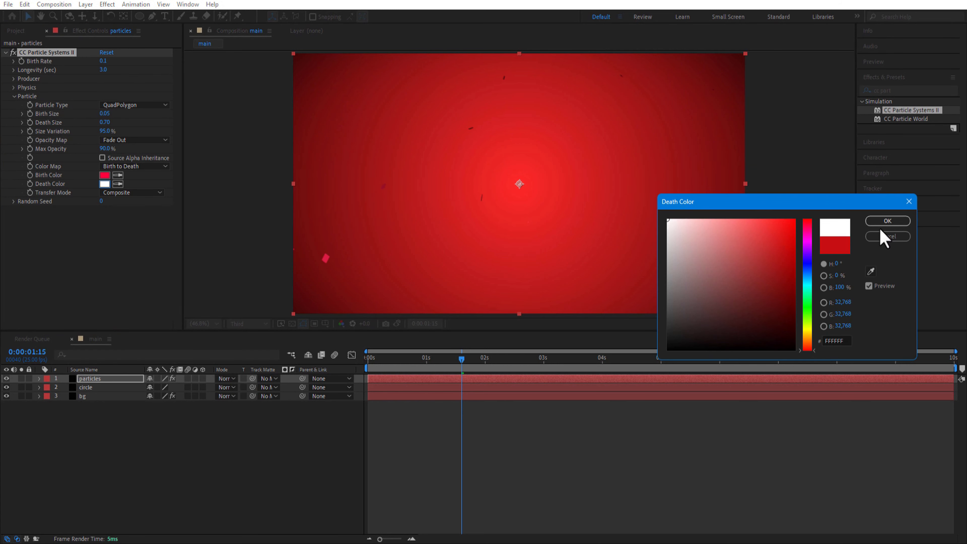
{"action": "left_click", "coordinate": [882, 223]}
{"action": "left_click", "coordinate": [151, 434]}
- Apply a Stylize Glow with radius 40 and intensity 0.5 to the particles layer, viewed at 0:00:03:06
{"action": "left_click_drag", "start_coordinate": [461, 359], "coordinate": [557, 377]}
{"action": "left_click", "coordinate": [953, 90]}
{"action": "left_click", "coordinate": [899, 91]}
{"action": "type", "text": "glow"}
{"action": "left_click_drag", "start_coordinate": [899, 302], "coordinate": [111, 379]}
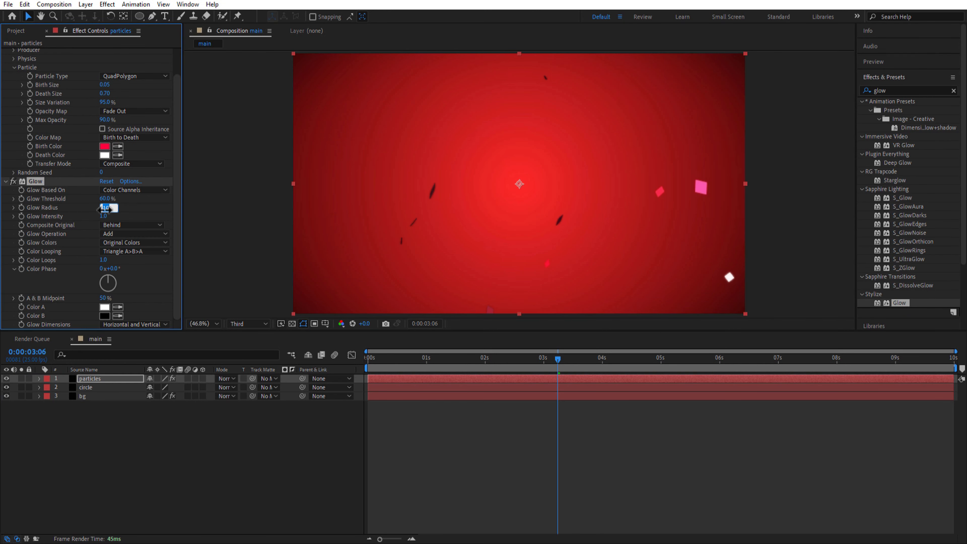
{"action": "key", "text": "Return"}
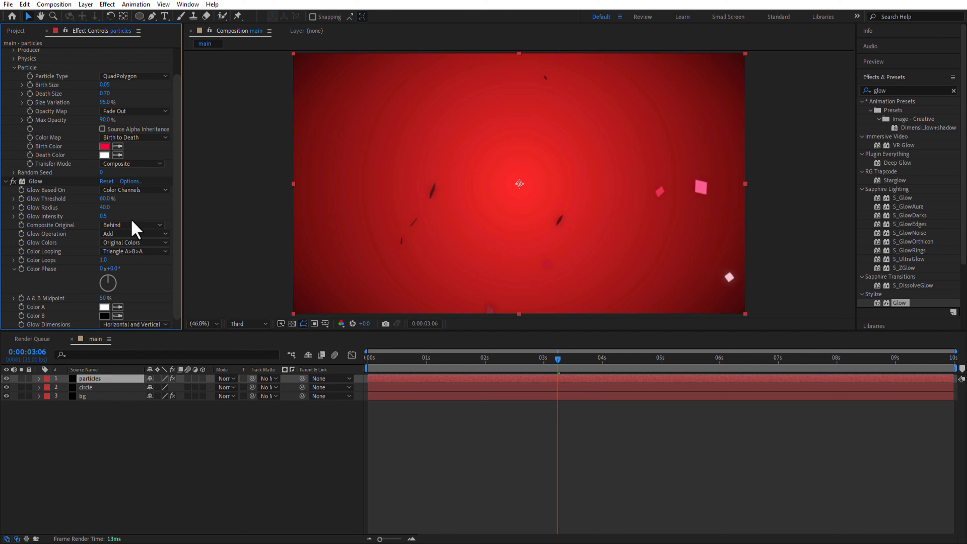
{"action": "left_click", "coordinate": [6, 182]}
- Duplicate the Glow effect with a radius of 130 and set the particles layer's blending mode to Add
{"action": "key", "text": "ctrl+d"}
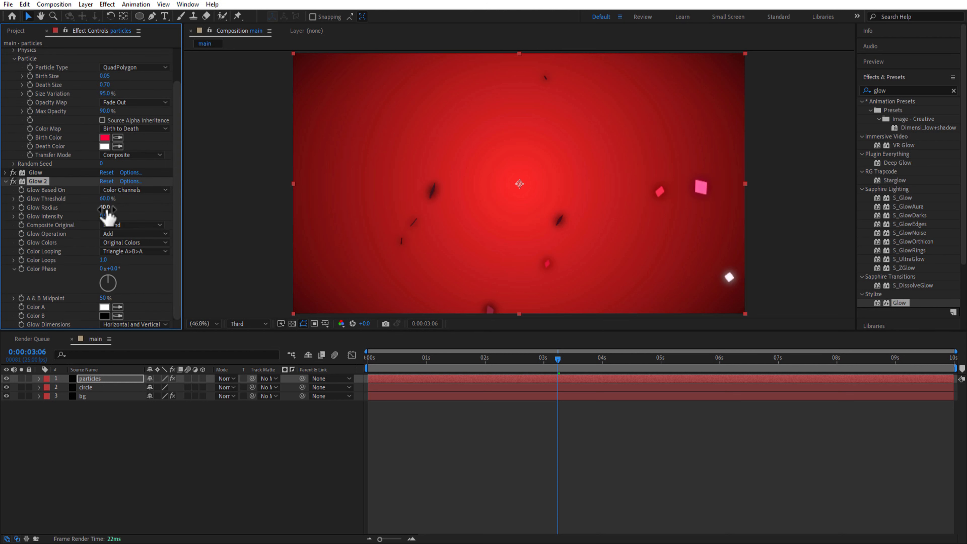
{"action": "type", "text": "130"}
{"action": "key", "text": "Return"}
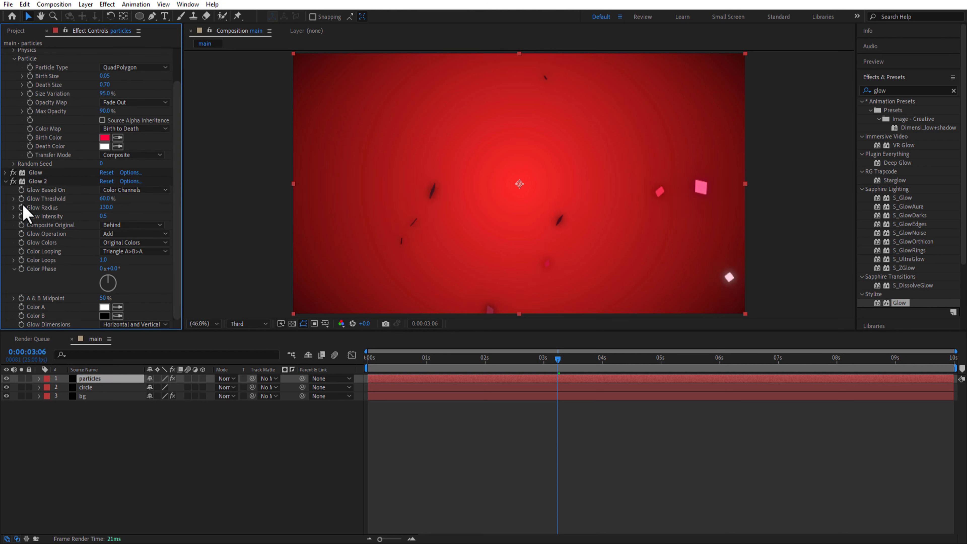
{"action": "left_click", "coordinate": [6, 182]}
{"action": "left_click", "coordinate": [227, 378]}
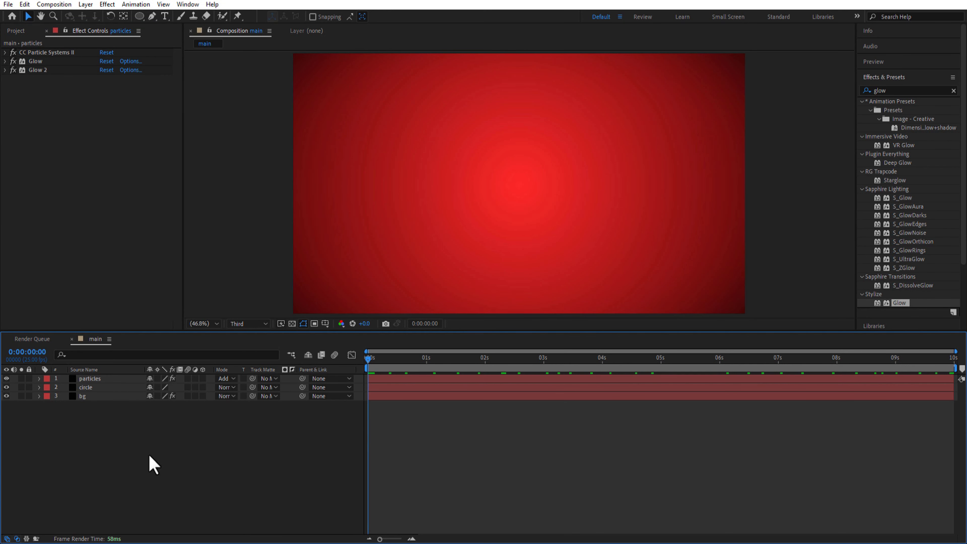
- Create a new solid layer named snow above the particles layer
{"action": "right_click", "coordinate": [148, 453]}
{"action": "mouse_move", "coordinate": [190, 323]}
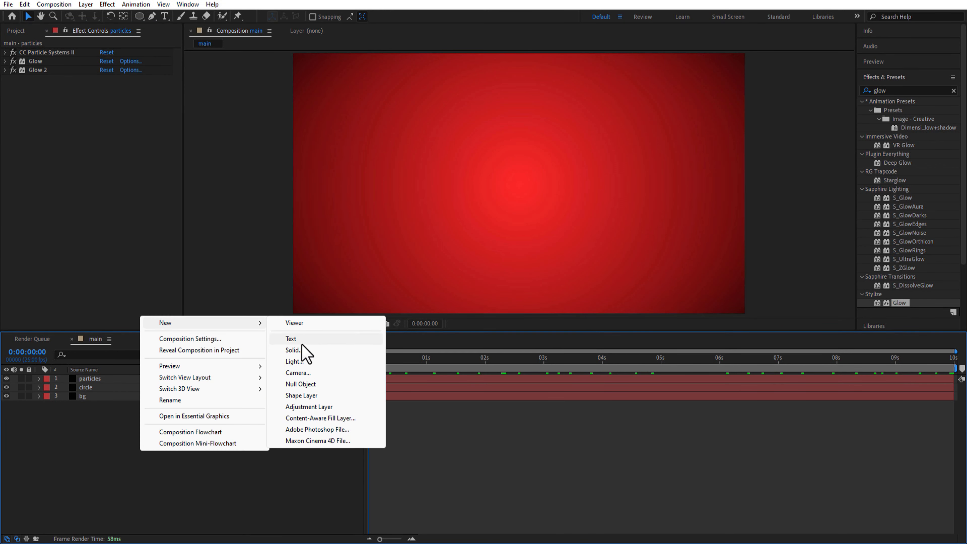
{"action": "left_click", "coordinate": [293, 350]}
{"action": "type", "text": "snow"}
{"action": "left_click", "coordinate": [154, 378]}
- Find the CC Snowfall effect and apply it to the snow layer
{"action": "left_click", "coordinate": [909, 88]}
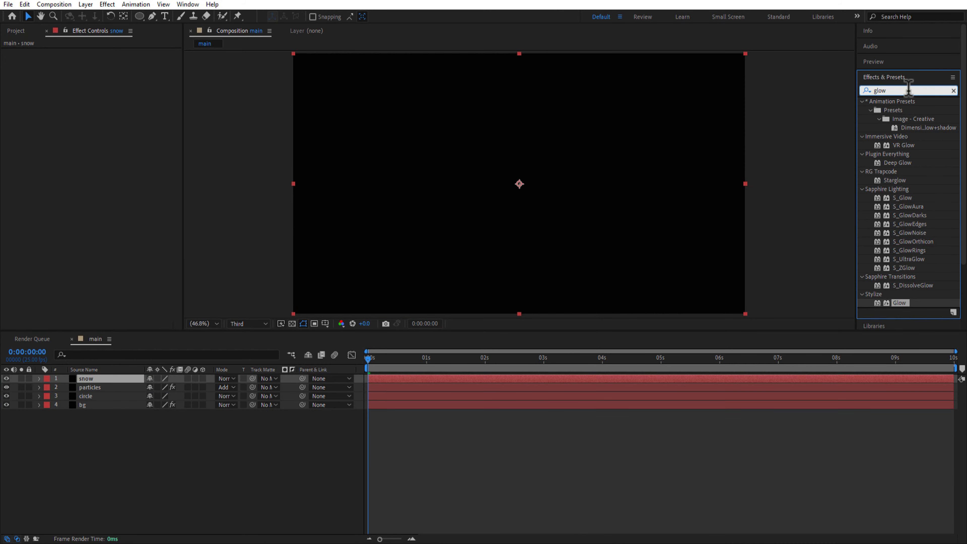
{"action": "key", "text": "BackSpace"}
{"action": "key", "text": "BackSpace"}
{"action": "key", "text": "BackSpace"}
{"action": "key", "text": "BackSpace"}
{"action": "type", "text": "cc sn"}
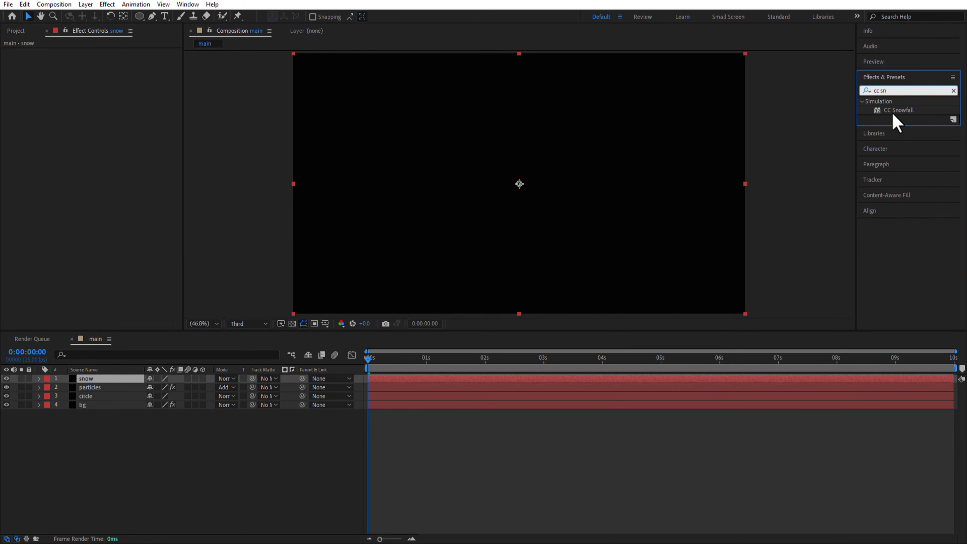
{"action": "left_click_drag", "start_coordinate": [895, 110], "coordinate": [91, 219]}
- Set the CC Snowfall flakes amount to 30000 on the snow layer
{"action": "left_click", "coordinate": [108, 61]}
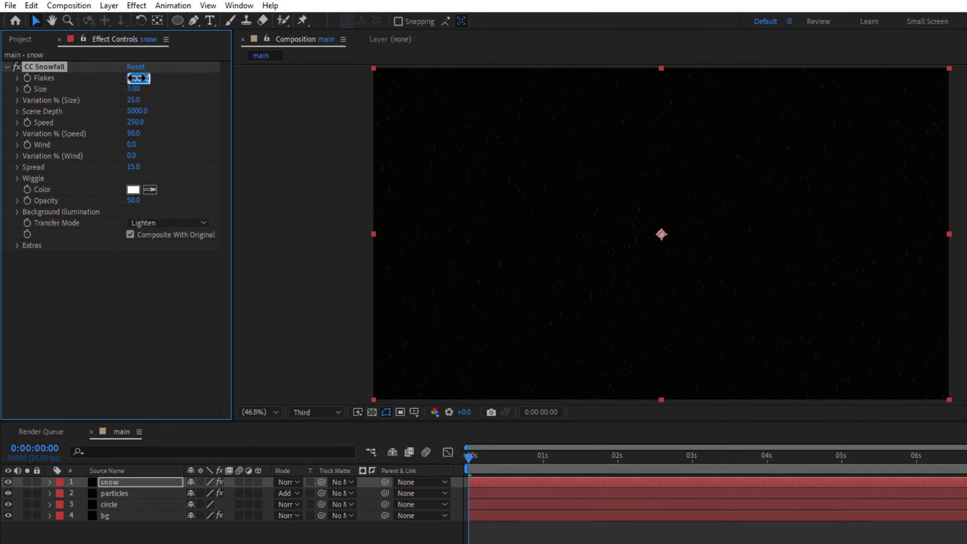
{"action": "type", "text": "50000"}
{"action": "left_click", "coordinate": [180, 80]}
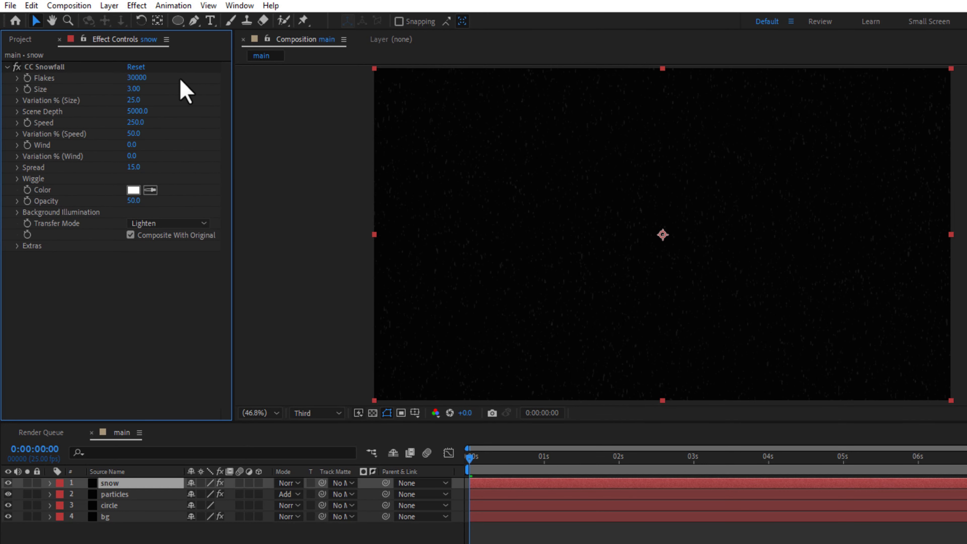
- Set the CC Snowfall size to 5 and its opacity to 70 on the snow layer
{"action": "type", "text": "5"}
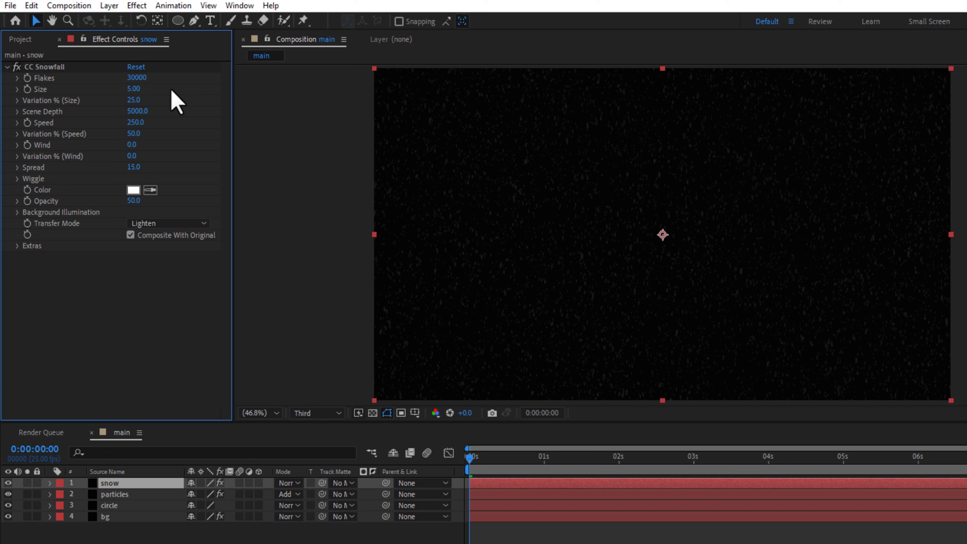
{"action": "left_click", "coordinate": [134, 201]}
{"action": "type", "text": "70"}
{"action": "left_click", "coordinate": [162, 210]}
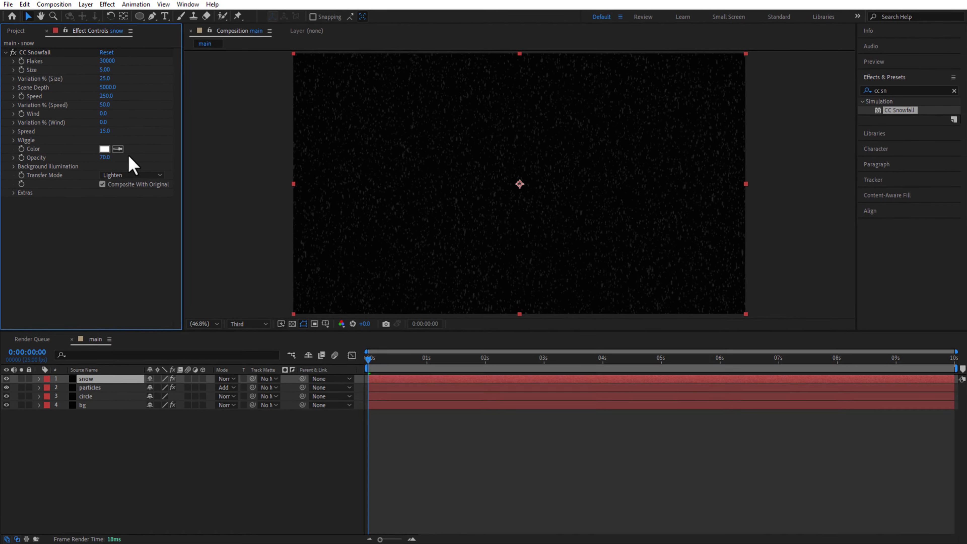
- Set the snow layer's blending mode to Screen and scrub through the composition to check the snowfall
{"action": "left_click", "coordinate": [226, 379]}
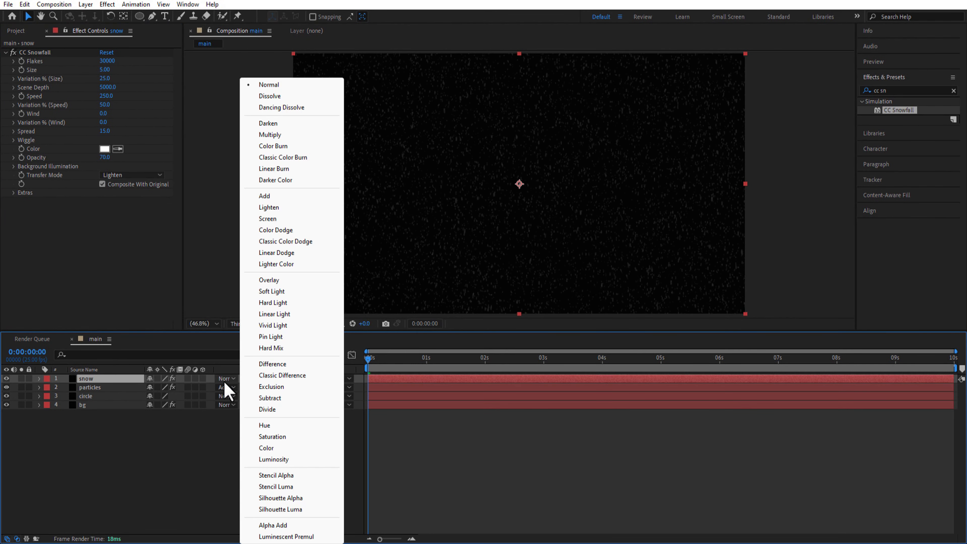
{"action": "left_click", "coordinate": [271, 219]}
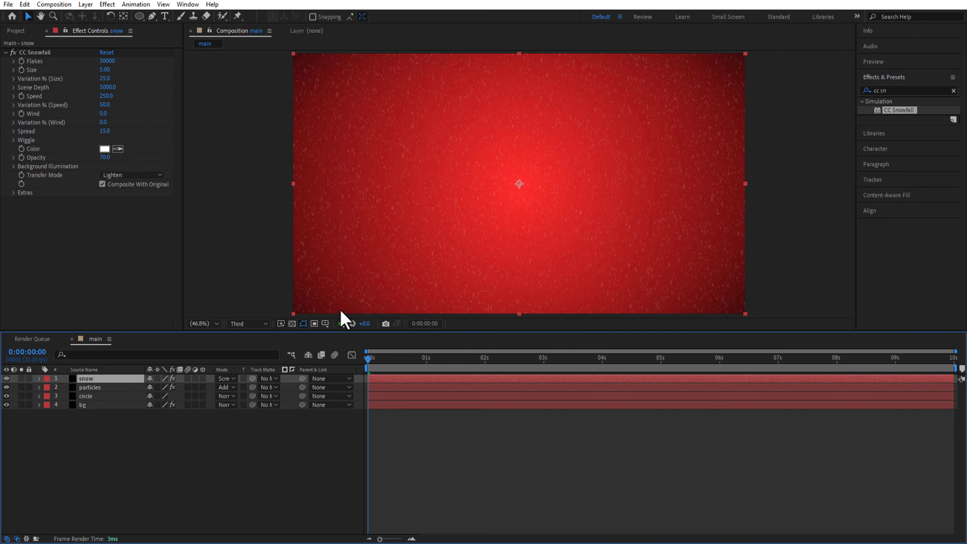
{"action": "left_click_drag", "start_coordinate": [371, 362], "coordinate": [459, 391]}
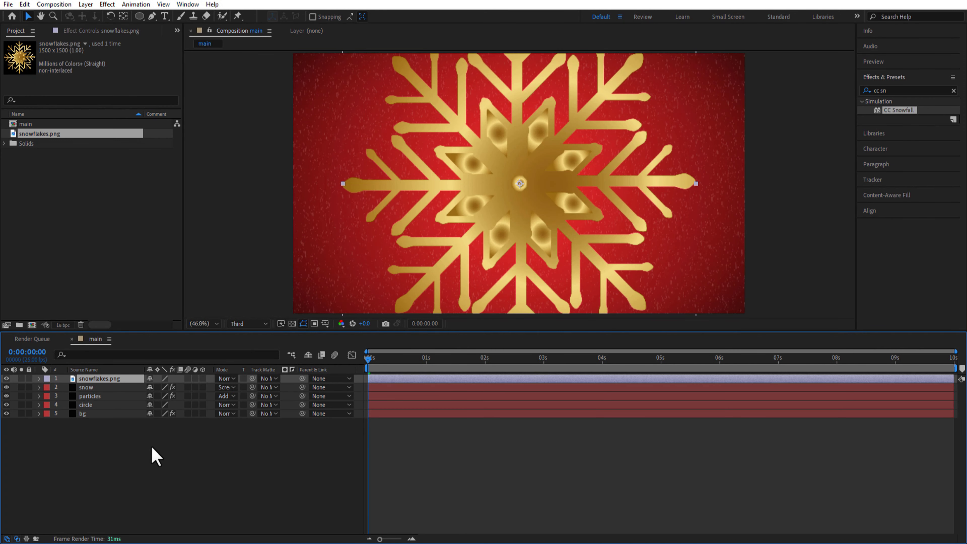
- Scale the snowflakes.png layer to 30% and move it to the upper-right corner of the composition, at about 1679, 74
{"action": "key", "text": "s"}
{"action": "left_click_drag", "start_coordinate": [160, 387], "coordinate": [138, 390]}
{"action": "key", "text": "p"}
{"action": "left_click_drag", "start_coordinate": [517, 210], "coordinate": [687, 97]}
- Keyframe the snowflake layer's scale from 0% at 0 seconds to 30% at 1 second
{"action": "key", "text": "s"}
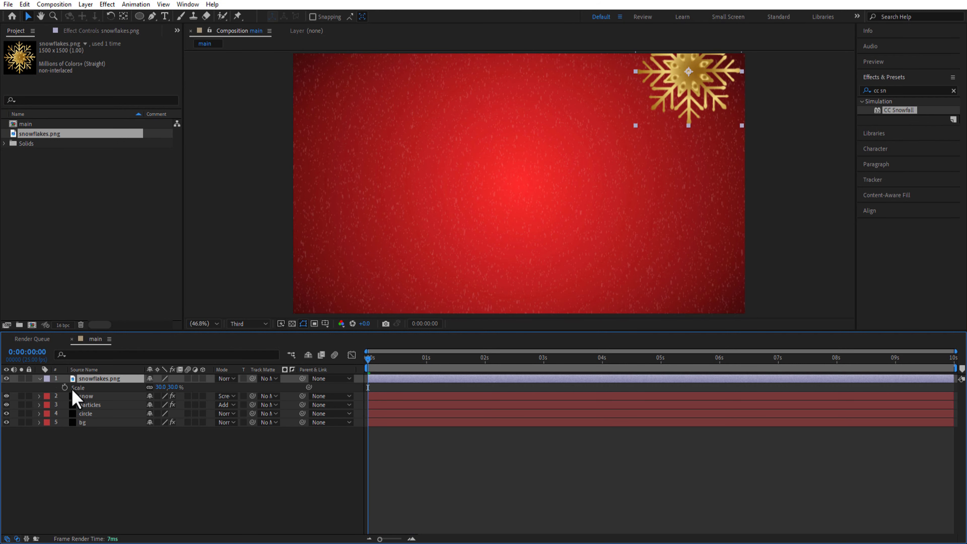
{"action": "left_click", "coordinate": [65, 387]}
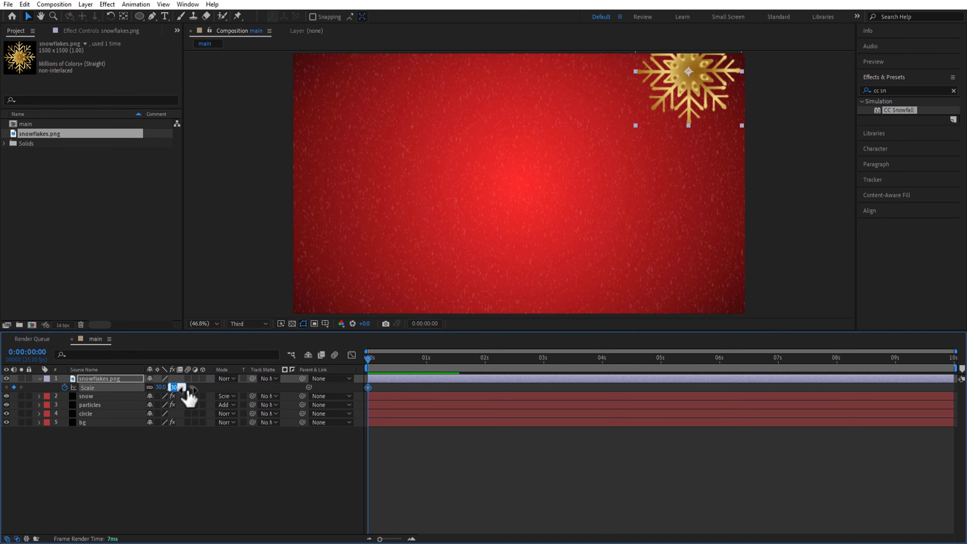
{"action": "type", "text": "0"}
{"action": "key", "text": "Return"}
{"action": "left_click_drag", "start_coordinate": [368, 358], "coordinate": [428, 365]}
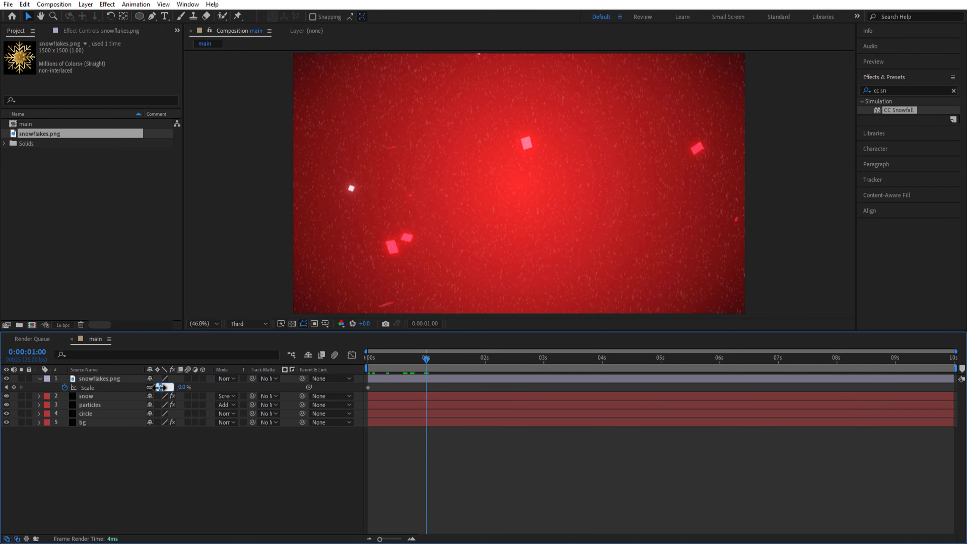
{"action": "key", "text": "Return"}
{"action": "left_click_drag", "start_coordinate": [382, 358], "coordinate": [400, 359]}
- Apply Easy Ease to both scale keyframes of the snowflake layer
{"action": "left_click_drag", "start_coordinate": [440, 386], "coordinate": [365, 391]}
{"action": "right_click", "coordinate": [367, 387]}
{"action": "mouse_move", "coordinate": [410, 381]}
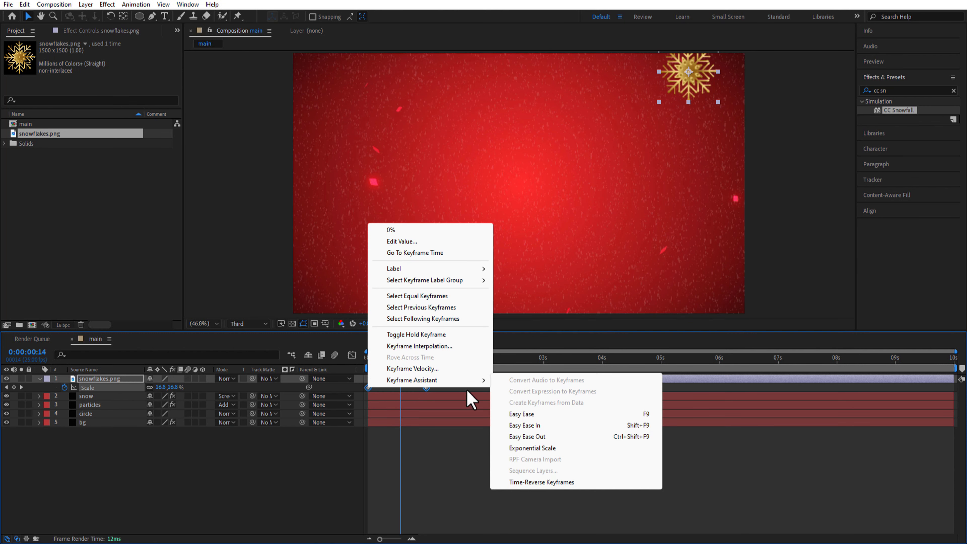
{"action": "left_click", "coordinate": [514, 415]}
- Reshape the snowflake's scale speed graph so the growth starts fast and slows gradually into the last keyframe
{"action": "left_click", "coordinate": [351, 355]}
{"action": "left_click_drag", "start_coordinate": [476, 474], "coordinate": [344, 526]}
{"action": "left_click", "coordinate": [561, 528]}
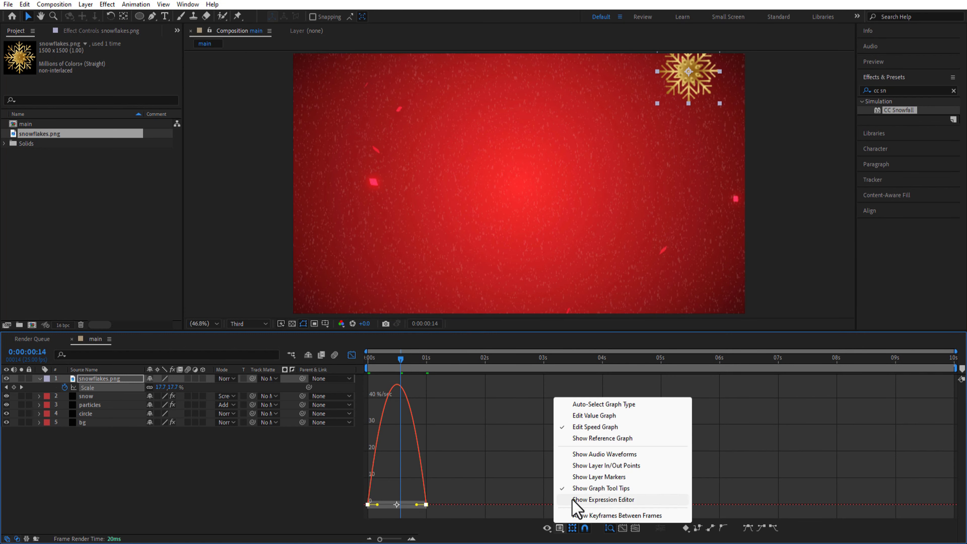
{"action": "left_click", "coordinate": [503, 457]}
{"action": "left_click_drag", "start_coordinate": [445, 472], "coordinate": [334, 522]}
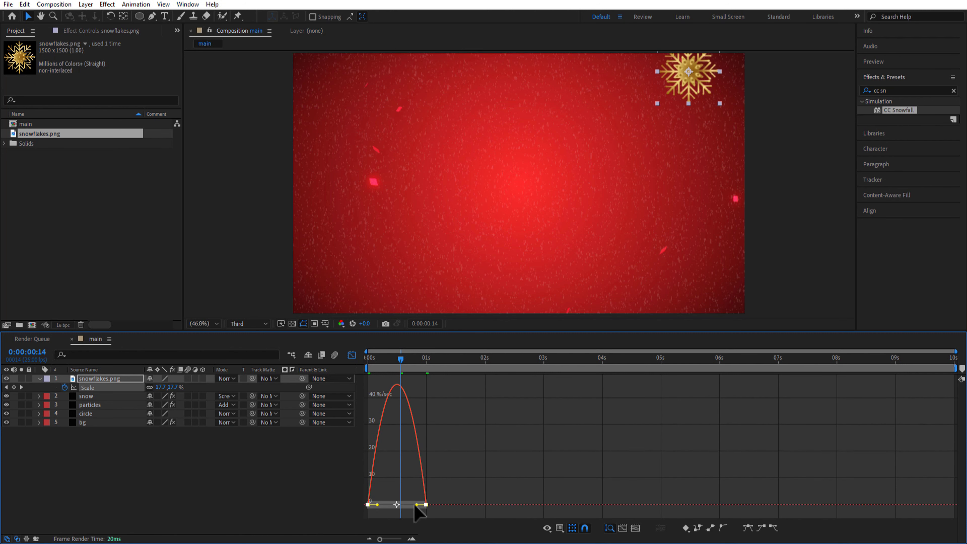
{"action": "left_click_drag", "start_coordinate": [417, 505], "coordinate": [360, 509]}
{"action": "left_click", "coordinate": [351, 356]}
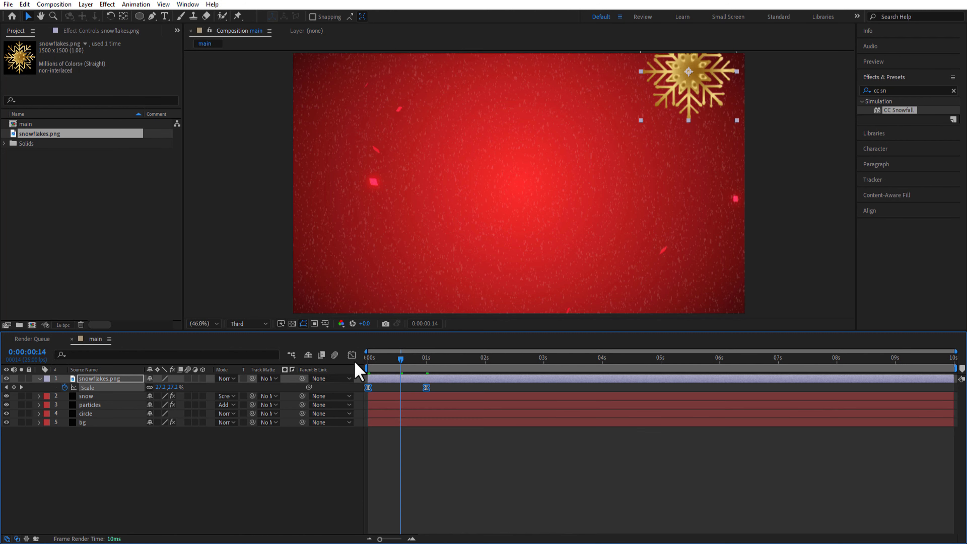
- Add the expression time*20 to the snowflakes.png layer's rotation
{"action": "left_click_drag", "start_coordinate": [378, 363], "coordinate": [358, 364]}
{"action": "left_click", "coordinate": [88, 380]}
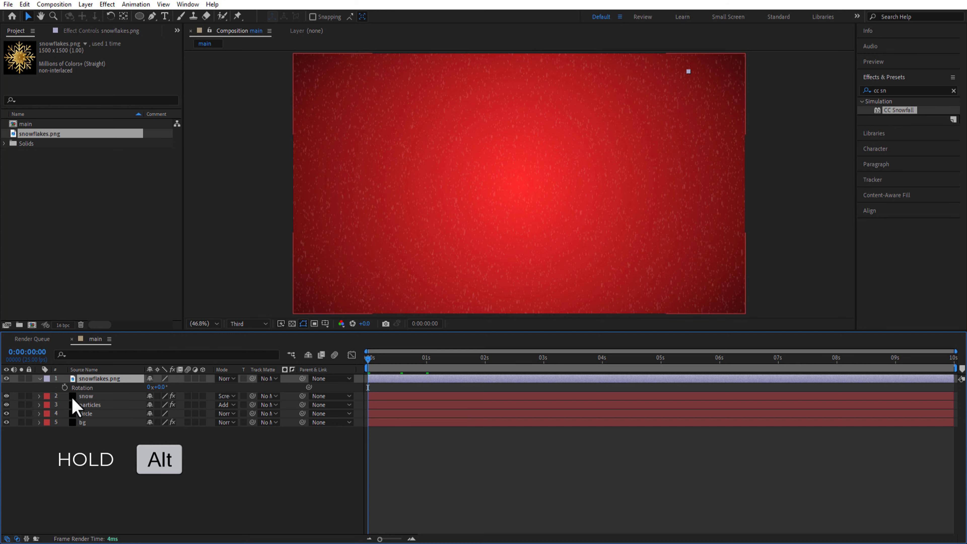
{"action": "left_click", "coordinate": [64, 387], "text": "alt"}
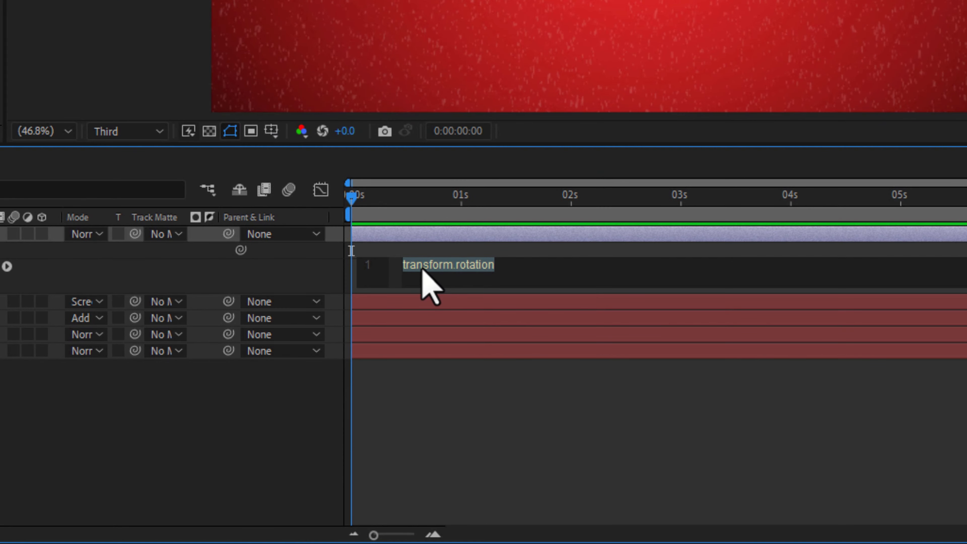
{"action": "type", "text": "time*20"}
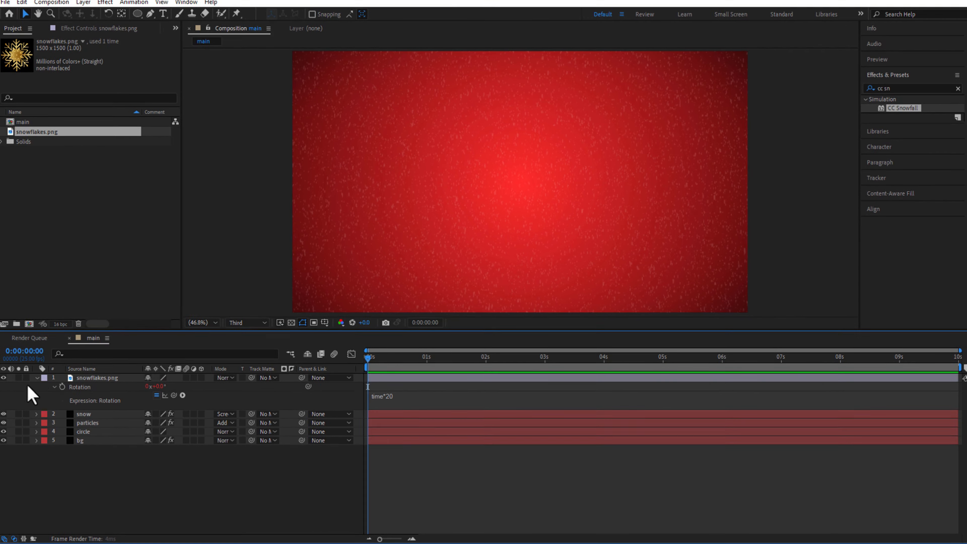
{"action": "left_click", "coordinate": [37, 378]}
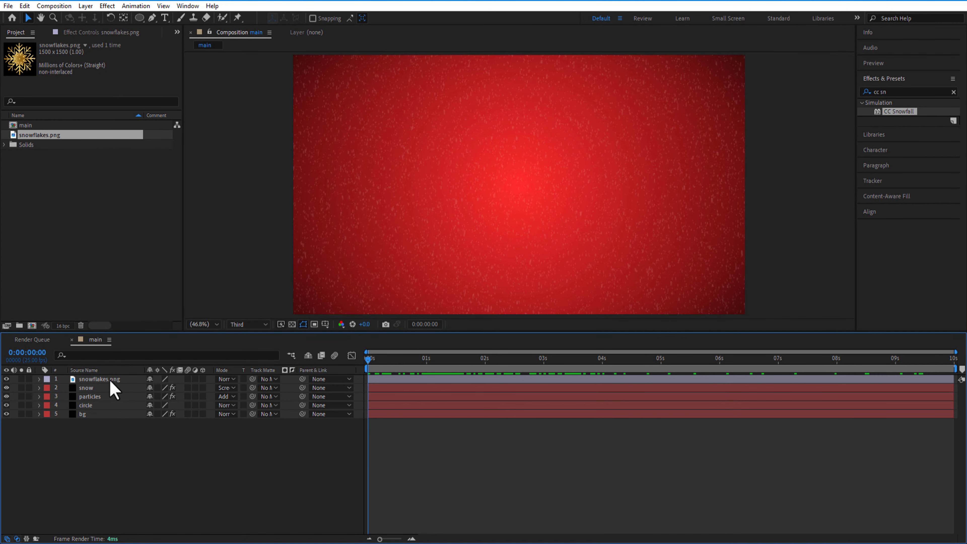
- Duplicate the snowflake layer and name the original snowflakes 1 and the copy snowflakes 2
{"action": "left_click", "coordinate": [111, 380]}
{"action": "key", "text": "ctrl+d"}
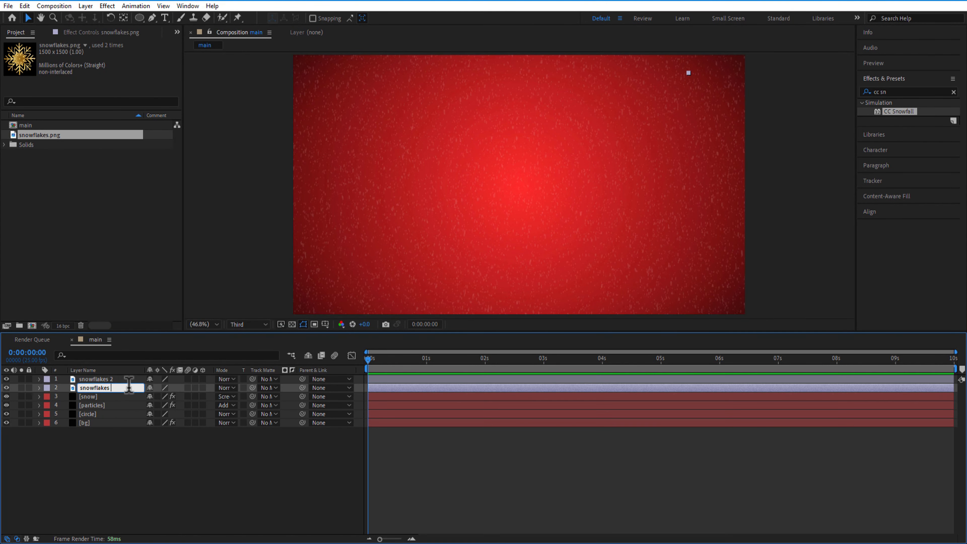
- Move the snowflakes 2 layer to the upper-left corner of the composition, at about 74, 89
{"action": "key", "text": "p"}
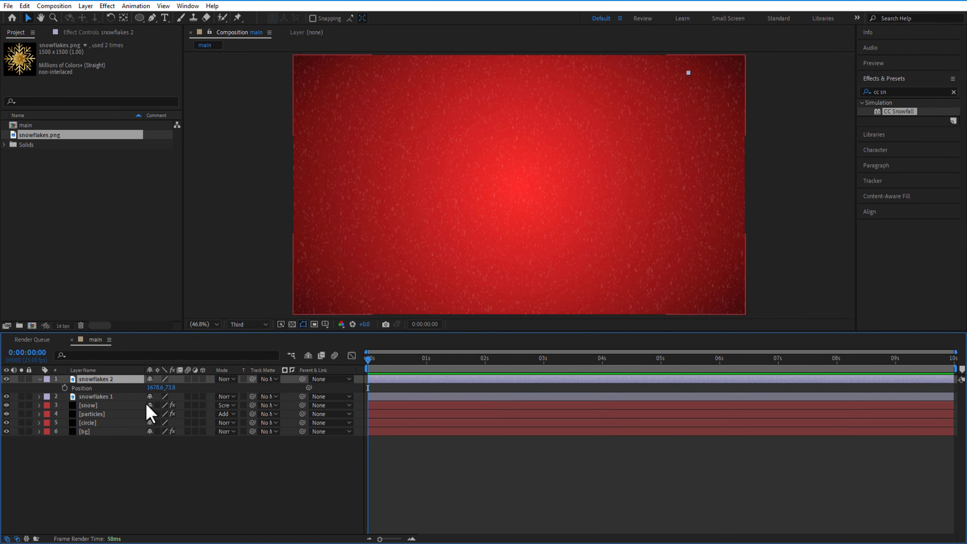
{"action": "left_click_drag", "start_coordinate": [156, 387], "coordinate": [97, 388]}
{"action": "left_click_drag", "start_coordinate": [368, 360], "coordinate": [433, 360]}
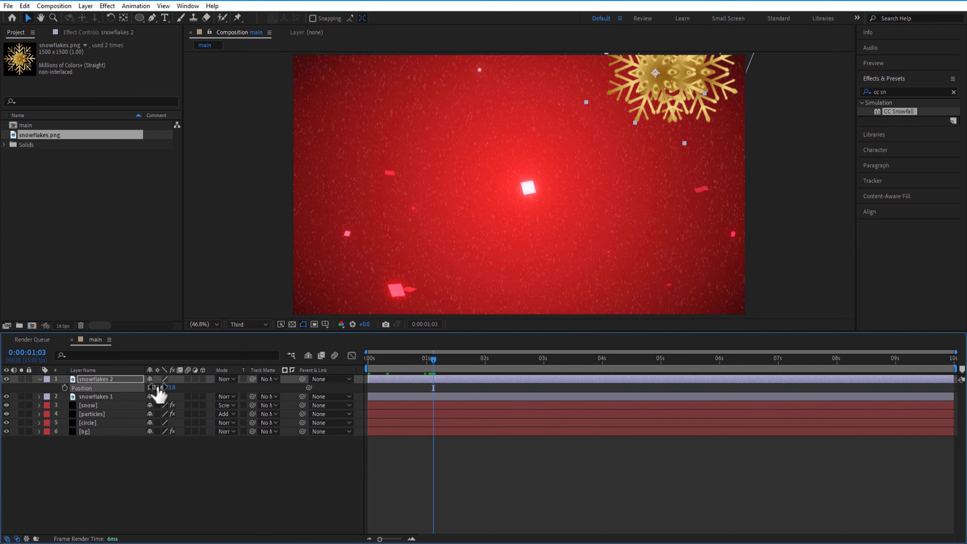
{"action": "left_click_drag", "start_coordinate": [157, 387], "coordinate": [132, 388]}
{"action": "left_click_drag", "start_coordinate": [636, 67], "coordinate": [292, 78]}
{"action": "key", "text": "Home"}
- Set the scale keyframe of snowflakes 2 at 1 second to 19% and nudge the layer further into the frame
{"action": "key", "text": "s"}
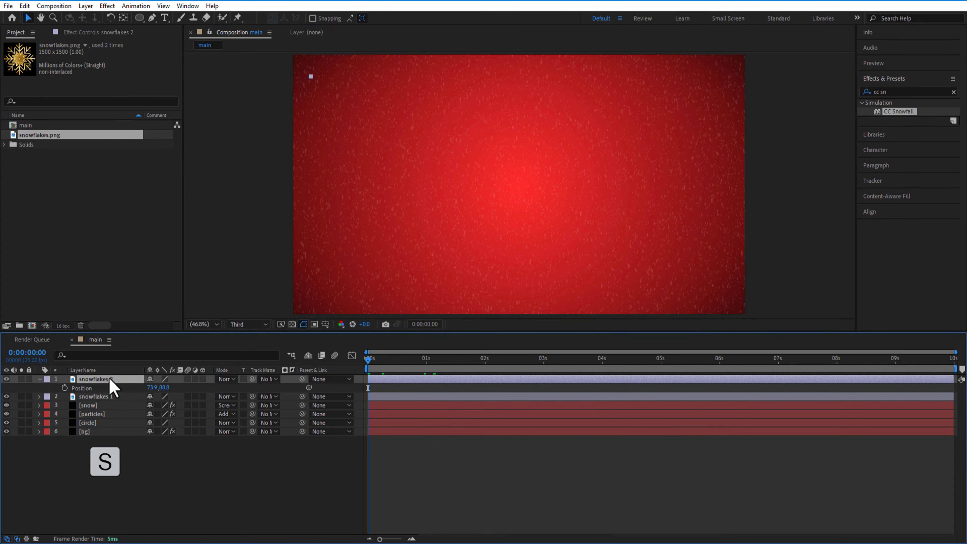
{"action": "left_click_drag", "start_coordinate": [371, 367], "coordinate": [429, 367]}
{"action": "left_click", "coordinate": [426, 388]}
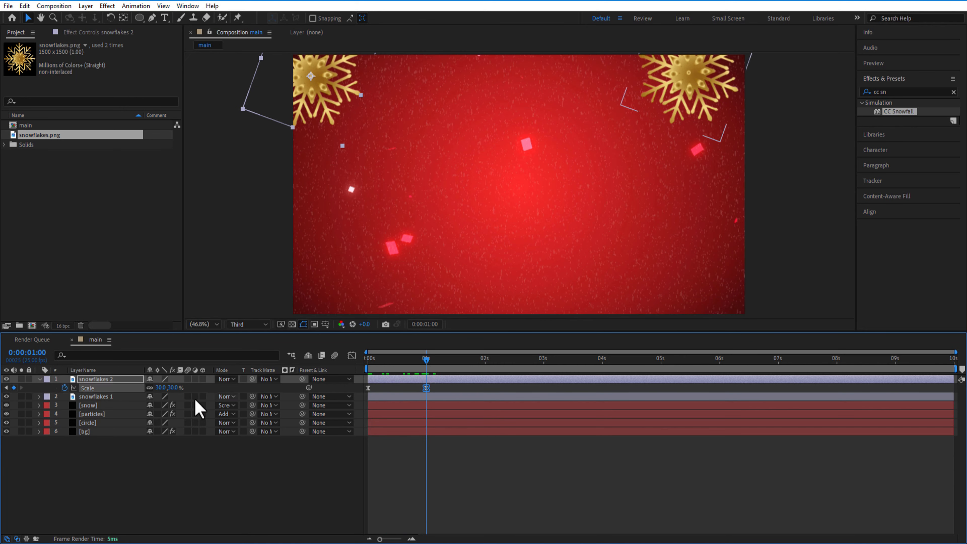
{"action": "left_click_drag", "start_coordinate": [163, 394], "coordinate": [157, 392]}
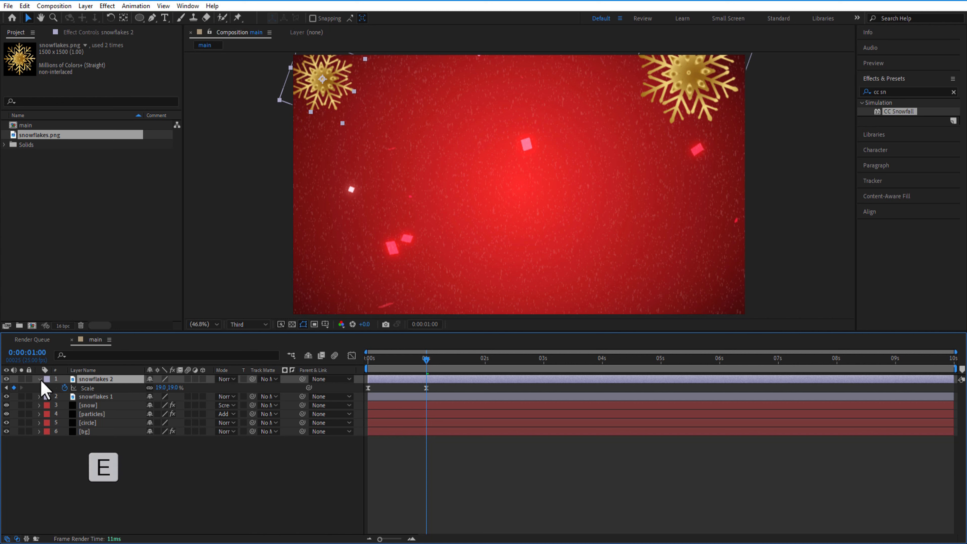
- Edit the snowflakes 2 rotation expression so the layer spins in the opposite direction at the same speed
{"action": "left_click", "coordinate": [39, 379]}
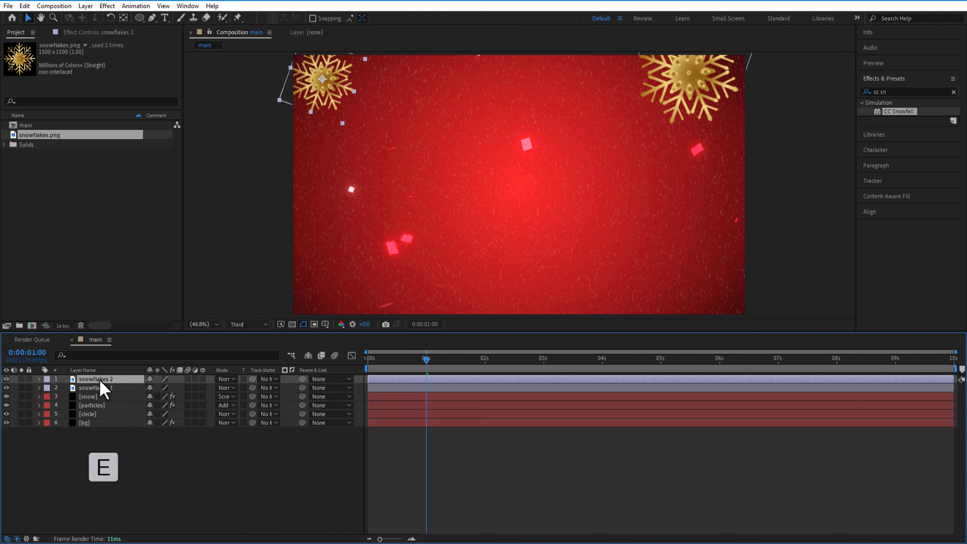
{"action": "key", "text": "e"}
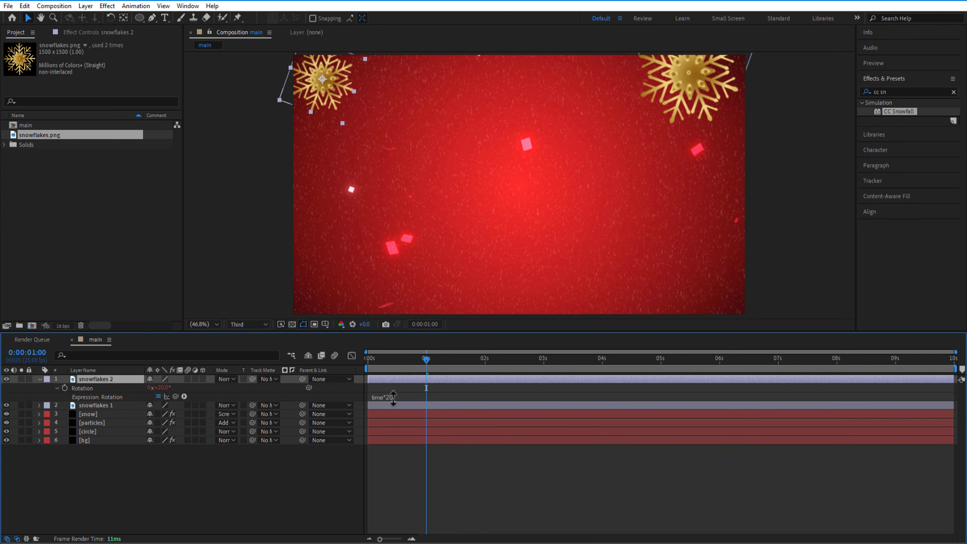
{"action": "left_click", "coordinate": [384, 397]}
{"action": "left_click", "coordinate": [410, 397]}
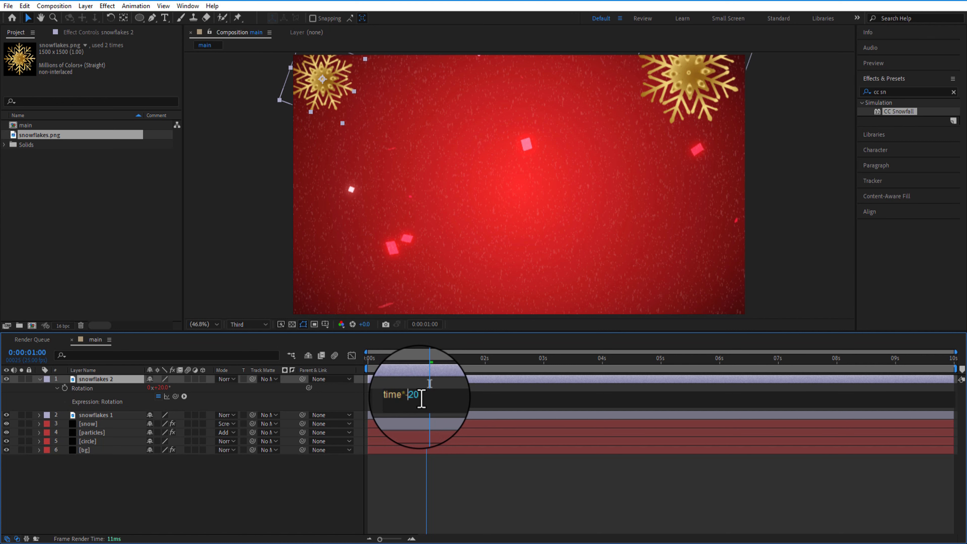
- Duplicate snowflakes 2 as snowflakes 3 and move the copy to the bottom centre of the composition
{"action": "key", "text": "ctrl+d"}
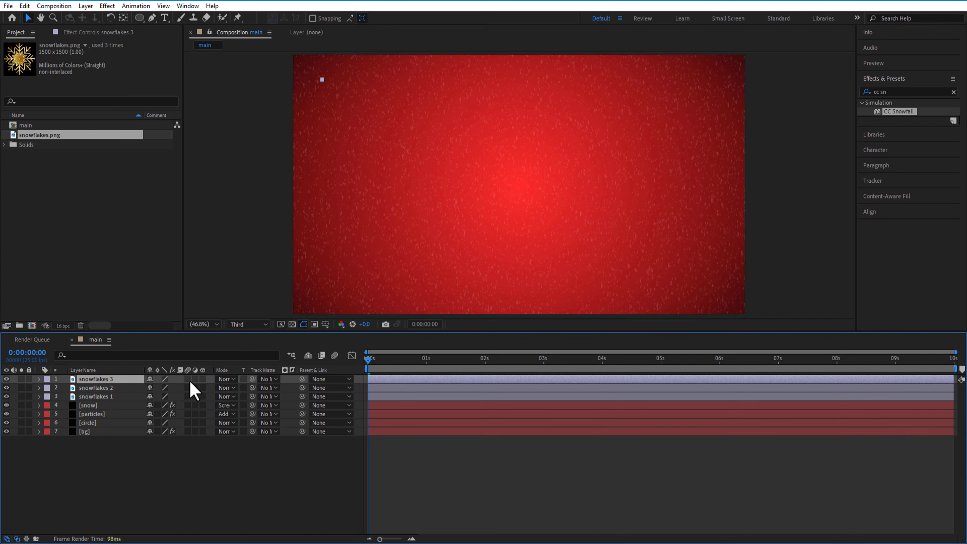
{"action": "left_click_drag", "start_coordinate": [369, 359], "coordinate": [427, 360]}
{"action": "left_click_drag", "start_coordinate": [329, 90], "coordinate": [531, 303]}
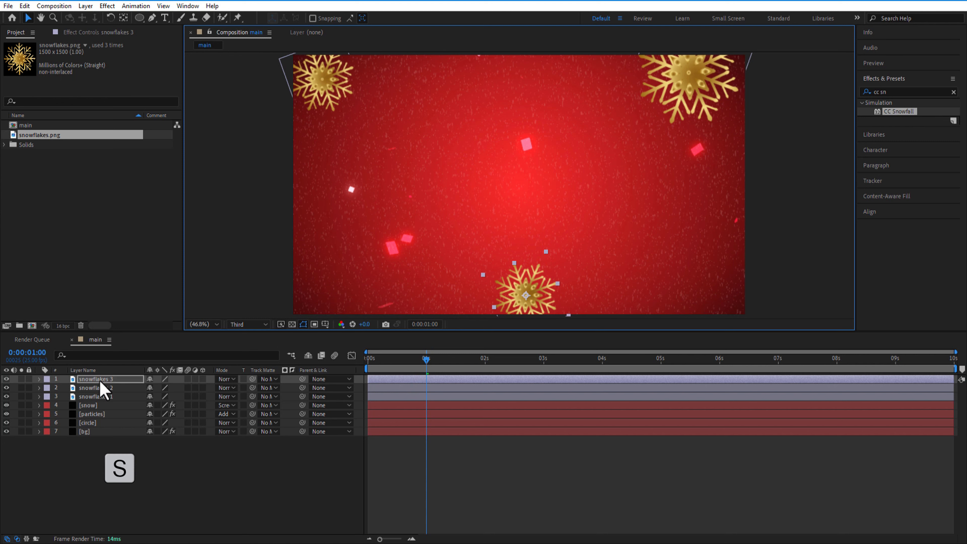
- Increase the scale keyframe of snowflakes 3 at 1 second so it grows larger than snowflakes 2
{"action": "key", "text": "s"}
{"action": "left_click", "coordinate": [426, 389]}
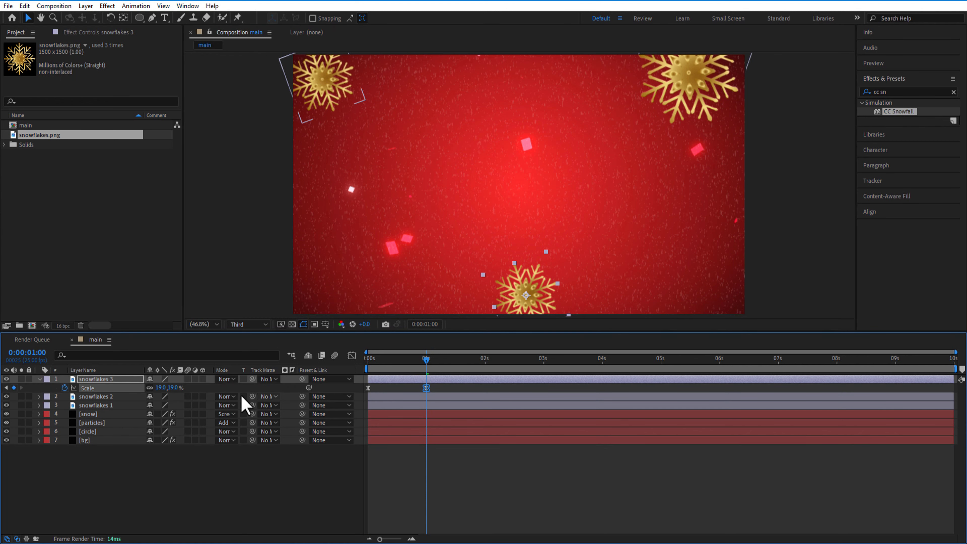
{"action": "left_click", "coordinate": [160, 387]}
{"action": "type", "text": "30"}
{"action": "key", "text": "Return"}
- Stagger the starts of the snowflakes 2 and snowflakes 3 layers about 5 frames apart and preview the animation
{"action": "left_click_drag", "start_coordinate": [426, 359], "coordinate": [367, 367]}
{"action": "key", "text": "space"}
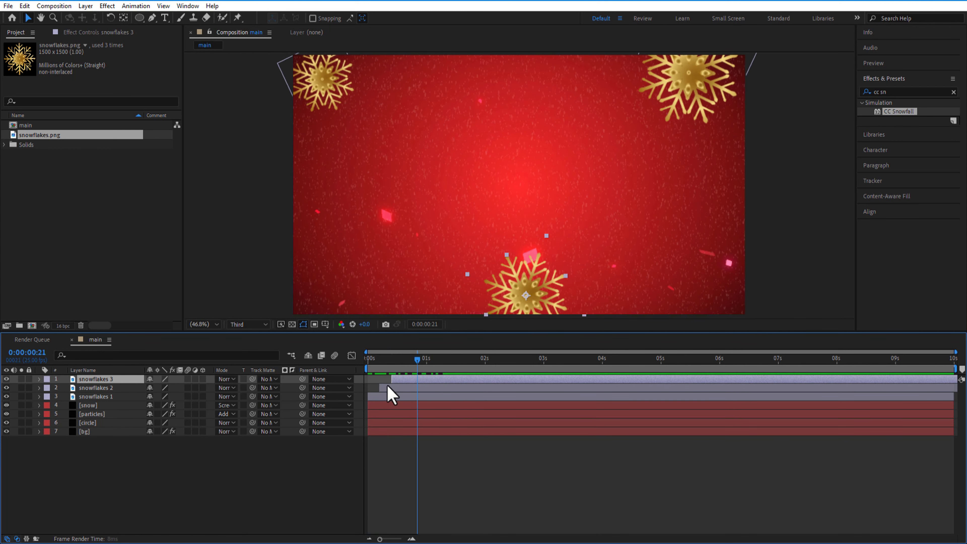
{"action": "key", "text": "space"}
{"action": "key", "text": "space"}
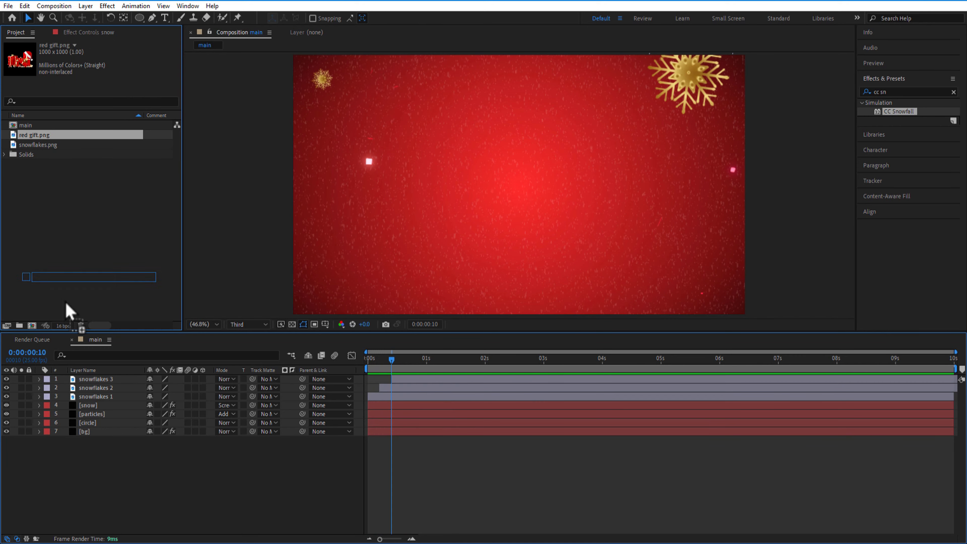
- Add red gift.png as the top layer in the lower-right corner, starting at 0:00:00:10, and scale it to 80%
{"action": "left_click_drag", "start_coordinate": [68, 310], "coordinate": [82, 379]}
{"action": "left_click_drag", "start_coordinate": [383, 379], "coordinate": [417, 383]}
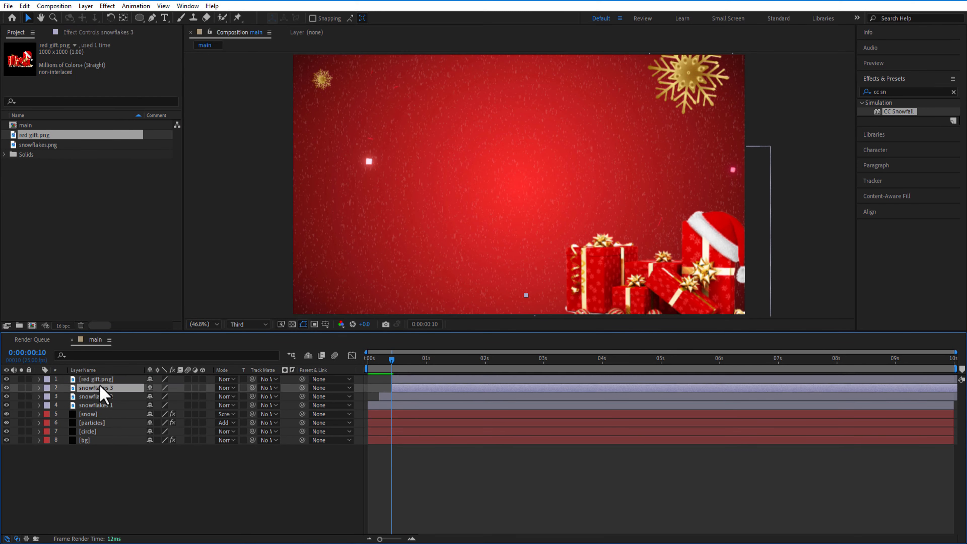
{"action": "left_click_drag", "start_coordinate": [167, 387], "coordinate": [157, 385]}
{"action": "type", "text": "80"}
{"action": "key", "text": "Return"}
- Keyframe red gift.png's position to rise from Y 1279 below the frame at 0:00:00:10 to Y 929 at 0:00:01:10
{"action": "left_click", "coordinate": [92, 380]}
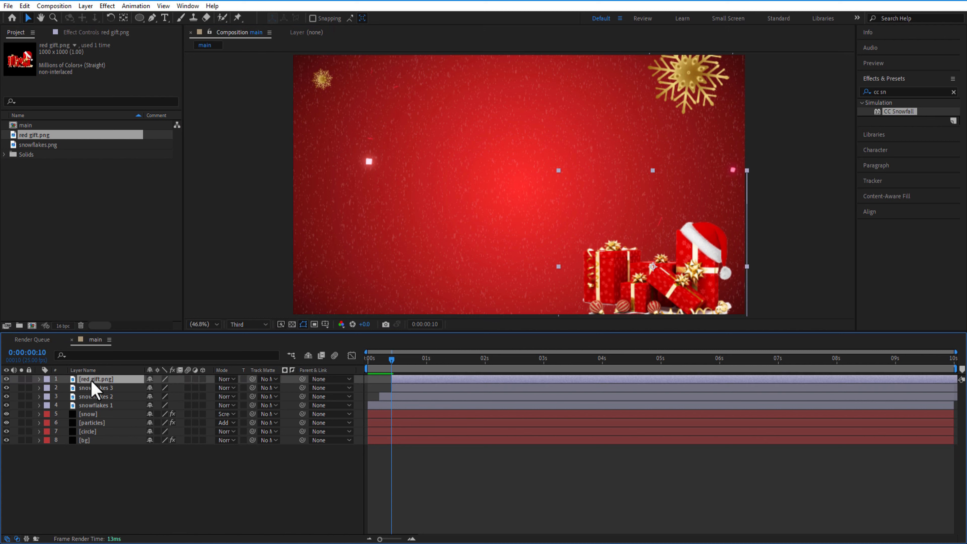
{"action": "key", "text": "p"}
{"action": "left_click", "coordinate": [64, 388]}
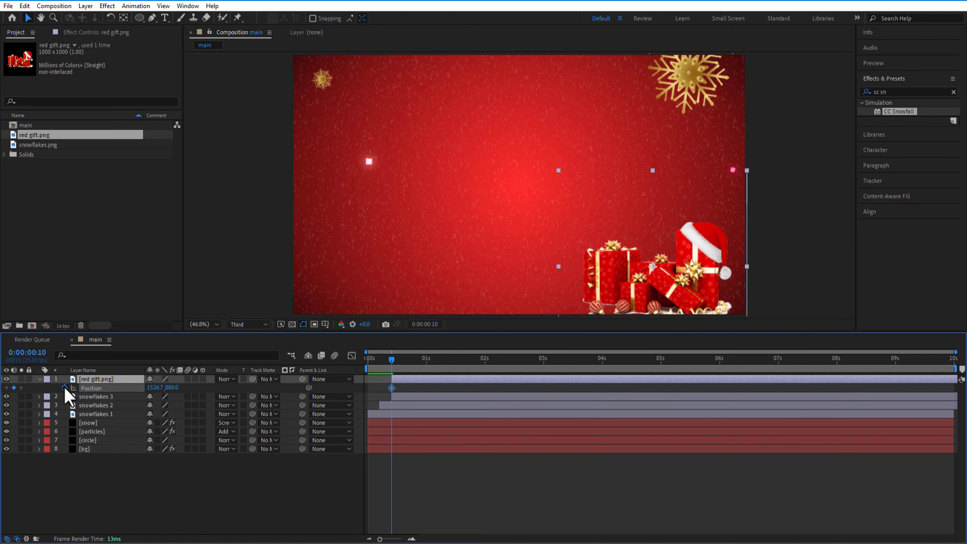
{"action": "left_click_drag", "start_coordinate": [251, 390], "coordinate": [452, 383]}
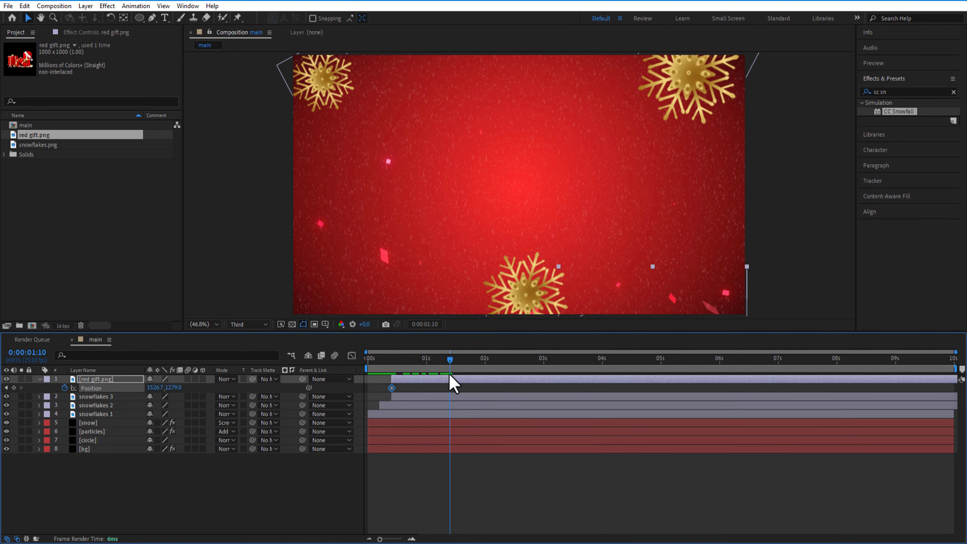
{"action": "left_click_drag", "start_coordinate": [175, 388], "coordinate": [114, 405]}
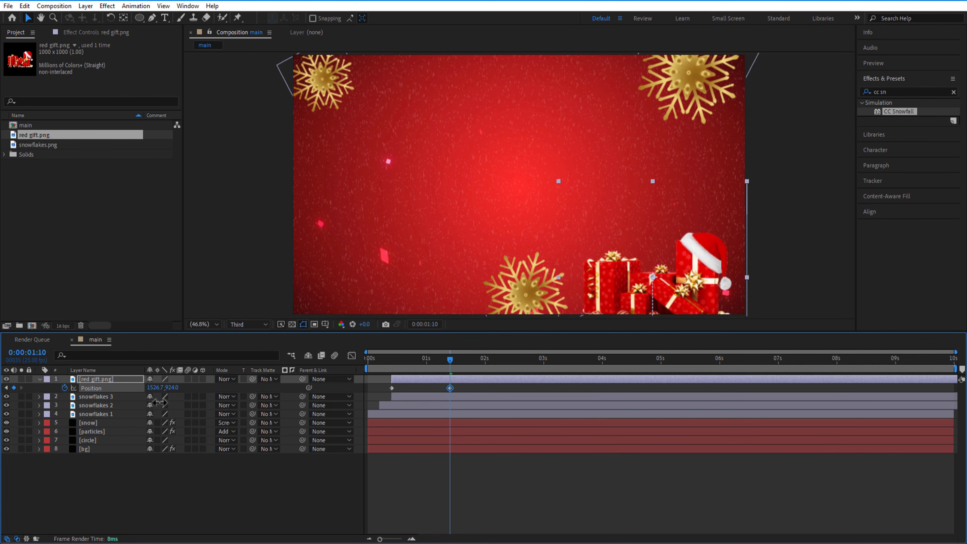
- Keyframe red gift.png's scale from 0% at 0:00:00:10 up to a larger size at 0:00:01:10 and preview the entrance
{"action": "key", "text": "j"}
{"action": "key", "text": "s"}
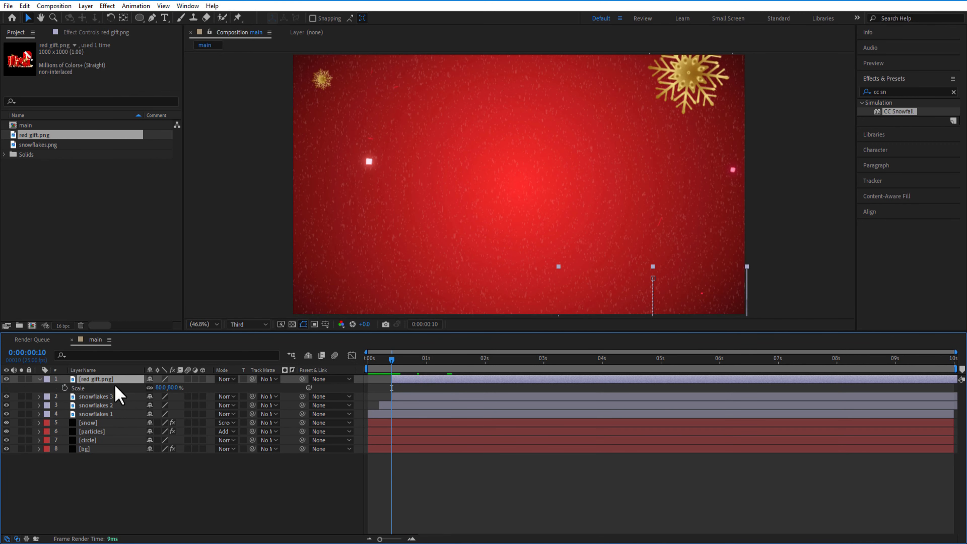
{"action": "left_click", "coordinate": [64, 387]}
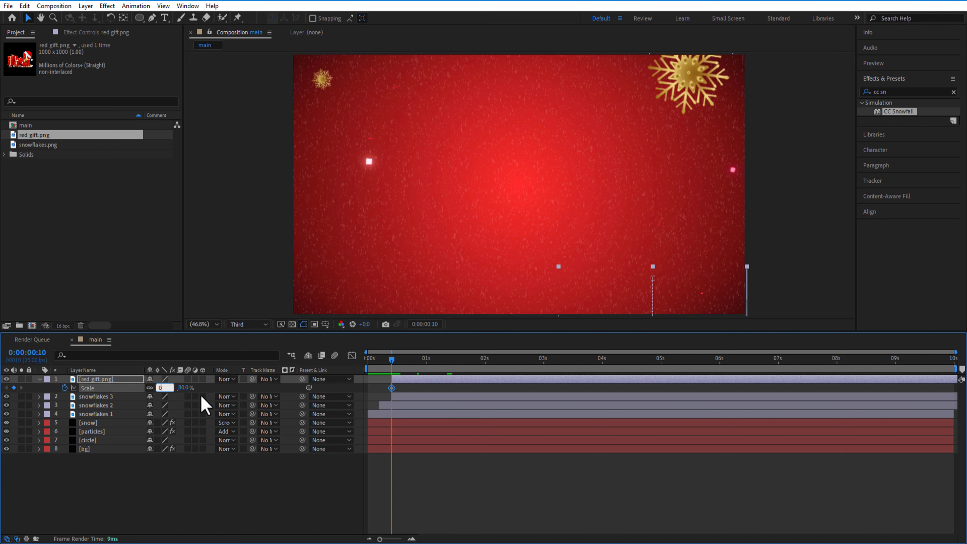
{"action": "left_click", "coordinate": [384, 388]}
{"action": "left_click_drag", "start_coordinate": [392, 359], "coordinate": [442, 374]}
{"action": "left_click", "coordinate": [111, 380]}
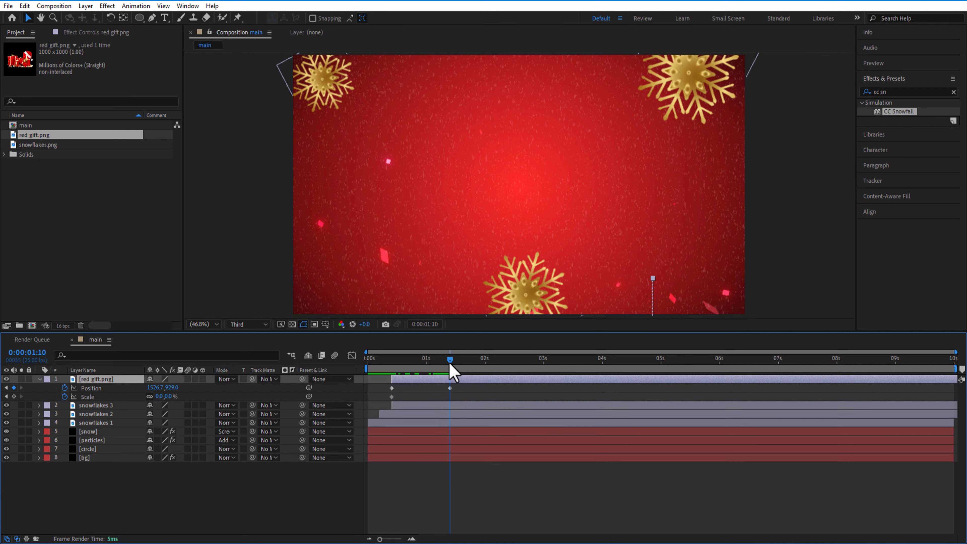
{"action": "left_click_drag", "start_coordinate": [160, 397], "coordinate": [199, 399]}
{"action": "key", "text": "space"}
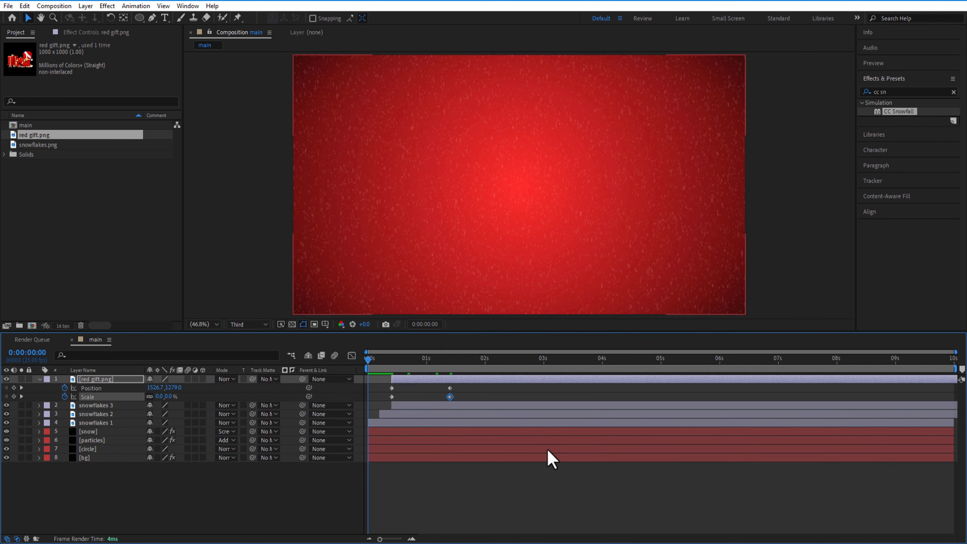
- Apply Easy Ease to all position and scale keyframes of red gift.png
{"action": "key", "text": "k"}
{"action": "left_click_drag", "start_coordinate": [459, 385], "coordinate": [381, 401]}
{"action": "right_click", "coordinate": [392, 388]}
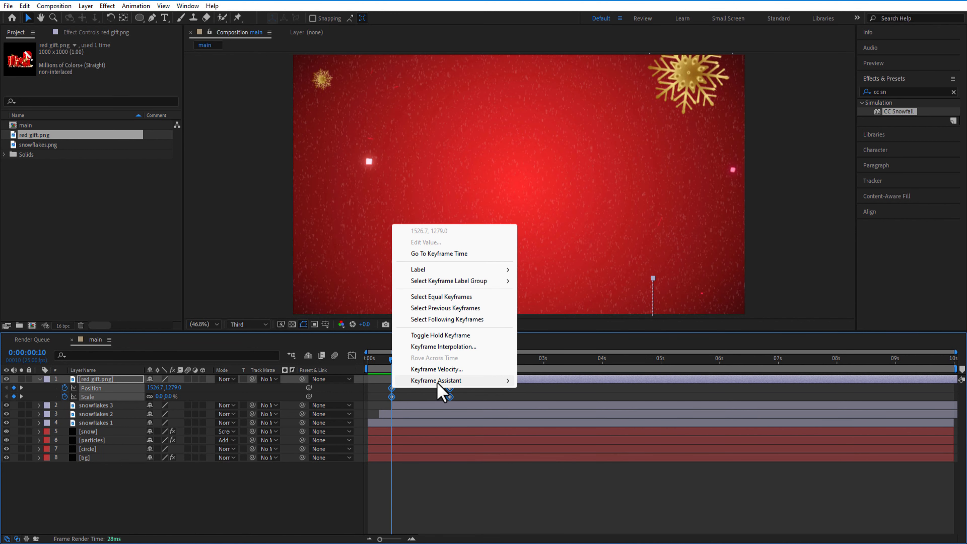
{"action": "mouse_move", "coordinate": [441, 381]}
{"action": "left_click", "coordinate": [557, 413]}
- Shape red gift.png's position and scale speed curves to peak early and slow down gradually, and check the motion
{"action": "left_click", "coordinate": [351, 355]}
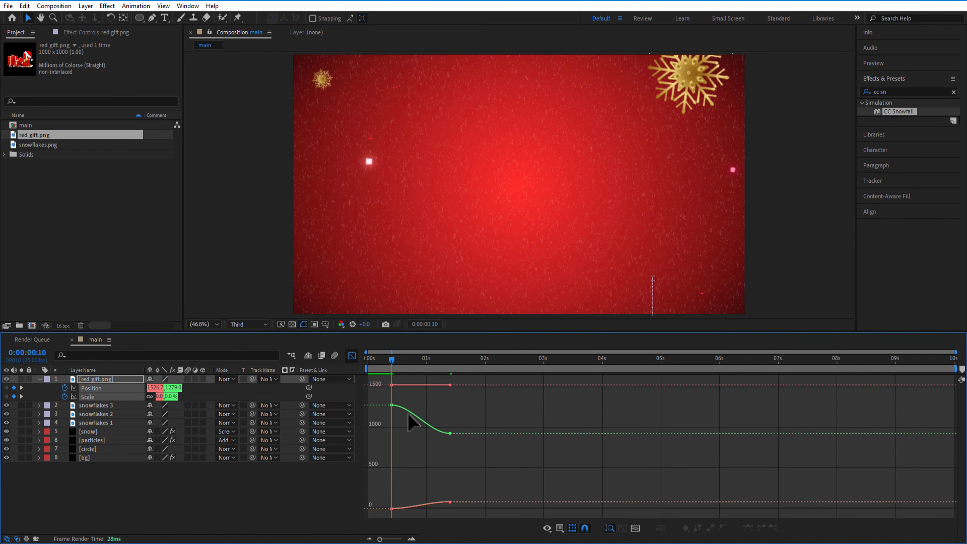
{"action": "left_click", "coordinate": [559, 528]}
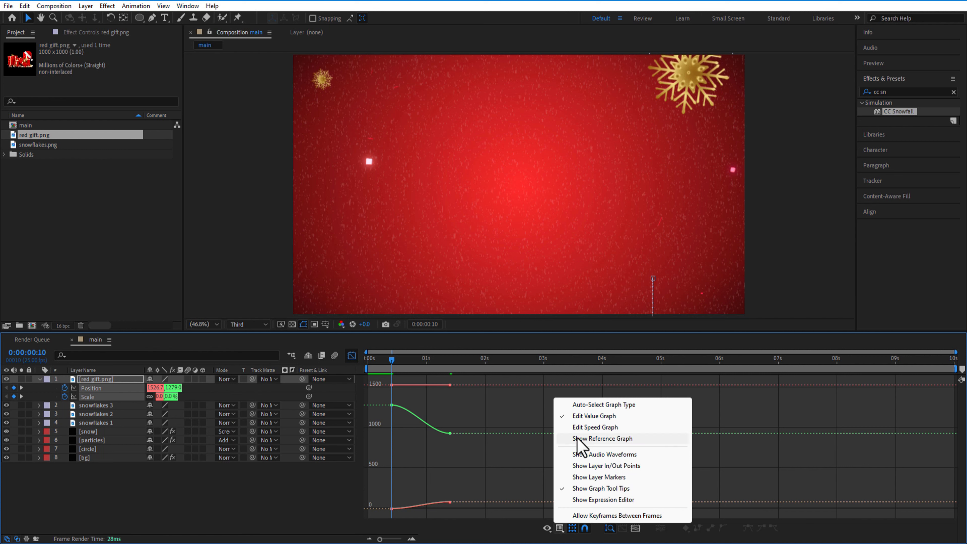
{"action": "left_click", "coordinate": [565, 427]}
{"action": "left_click_drag", "start_coordinate": [497, 460], "coordinate": [352, 516]}
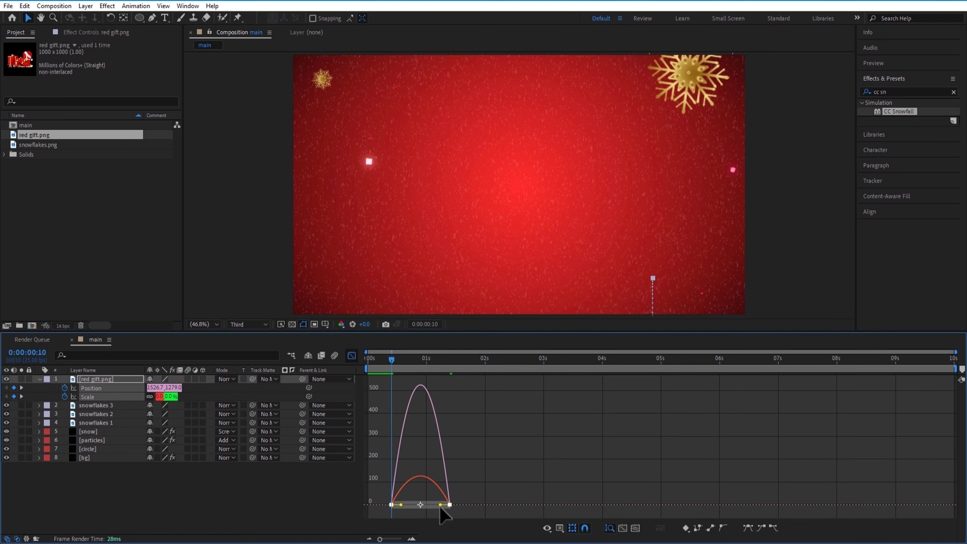
{"action": "left_click_drag", "start_coordinate": [439, 505], "coordinate": [406, 500]}
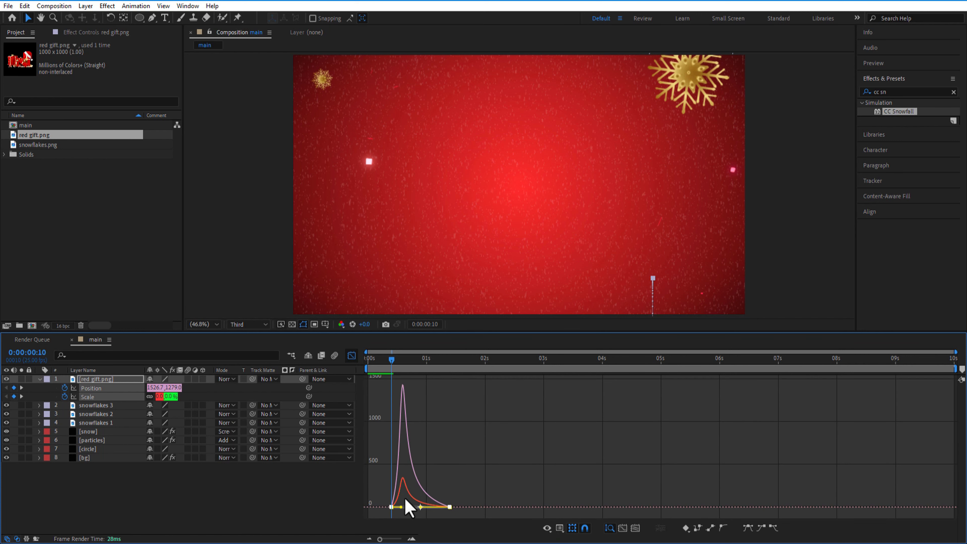
{"action": "left_click", "coordinate": [352, 355]}
{"action": "left_click_drag", "start_coordinate": [394, 360], "coordinate": [454, 384]}
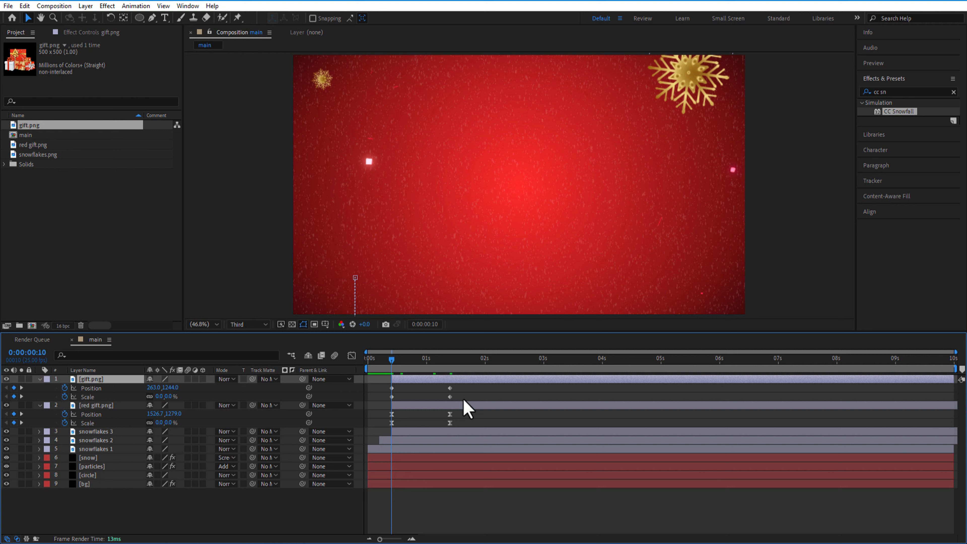
- Apply Easy Ease to gift.png's position and scale keyframes and shape their speed curves to peak near the start
{"action": "left_click_drag", "start_coordinate": [470, 383], "coordinate": [390, 400]}
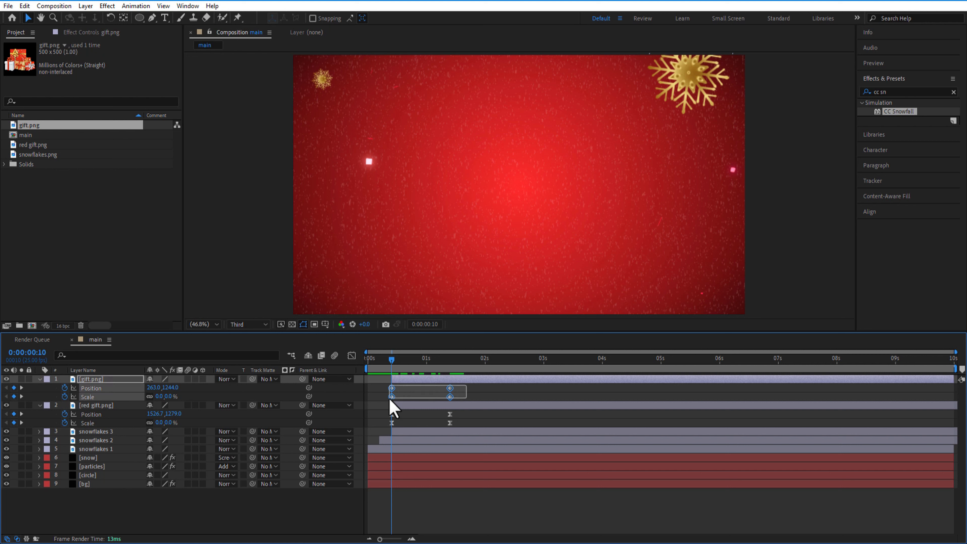
{"action": "right_click", "coordinate": [392, 387]}
{"action": "mouse_move", "coordinate": [428, 380]}
{"action": "left_click", "coordinate": [536, 413]}
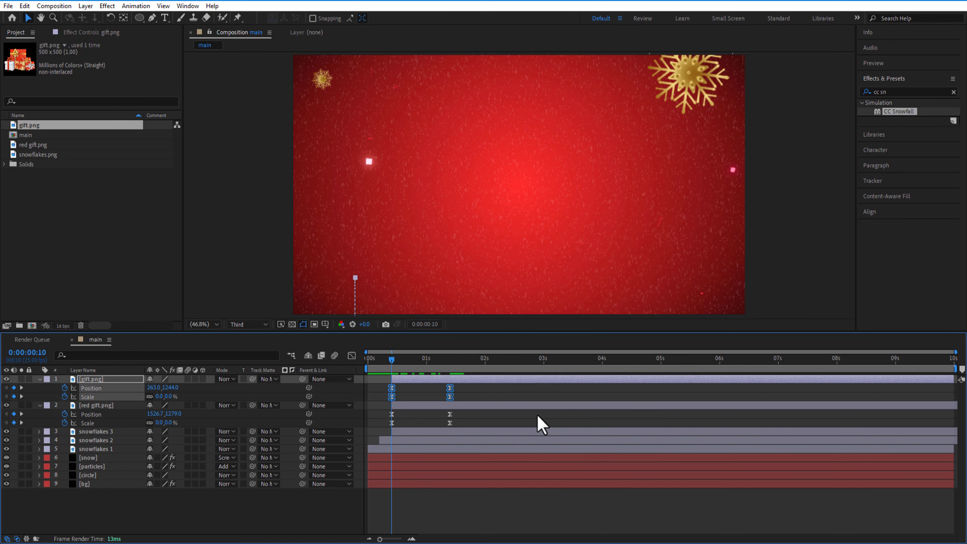
{"action": "left_click", "coordinate": [351, 355]}
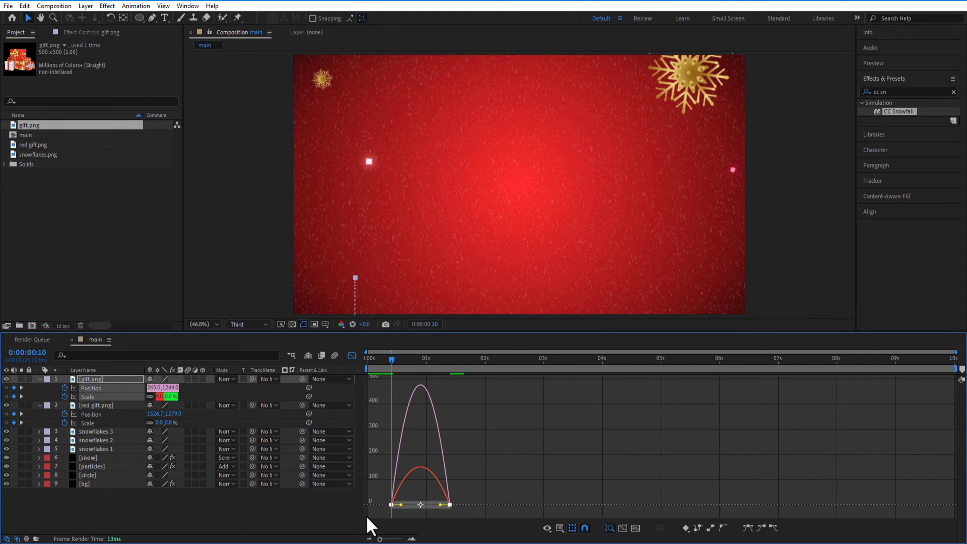
{"action": "left_click_drag", "start_coordinate": [440, 505], "coordinate": [377, 506]}
{"action": "left_click", "coordinate": [351, 356]}
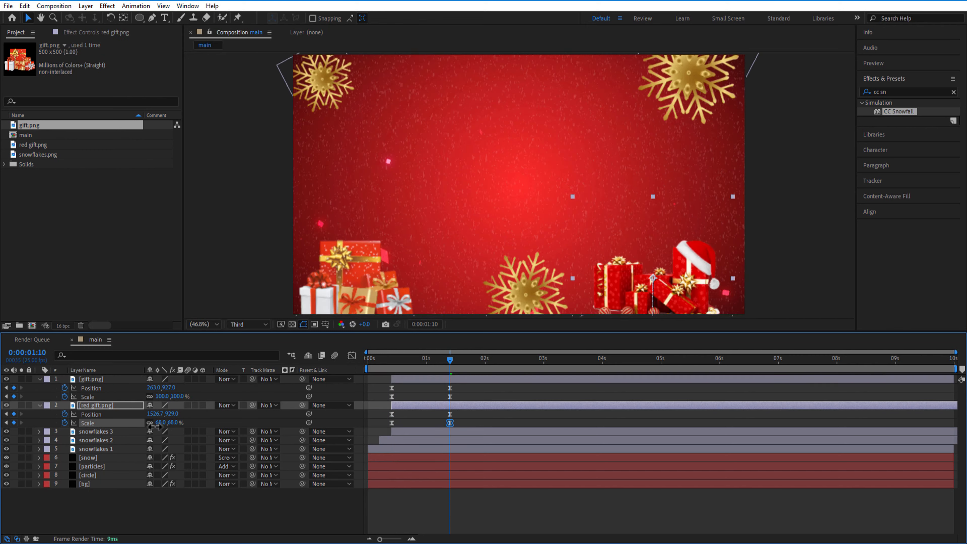
- At 0:00:01:10, set red gift.png to X 1576.7 with 70% scale and gift.png to X 312, and check the motion
{"action": "left_click_drag", "start_coordinate": [155, 414], "coordinate": [178, 414]}
{"action": "left_click_drag", "start_coordinate": [450, 360], "coordinate": [453, 401]}
{"action": "left_click_drag", "start_coordinate": [154, 388], "coordinate": [179, 387]}
{"action": "left_click_drag", "start_coordinate": [450, 360], "coordinate": [392, 362]}
{"action": "key", "text": "k"}
- Nudge the snowflakes 3 layer slightly to the left within the composition
{"action": "left_click", "coordinate": [98, 433]}
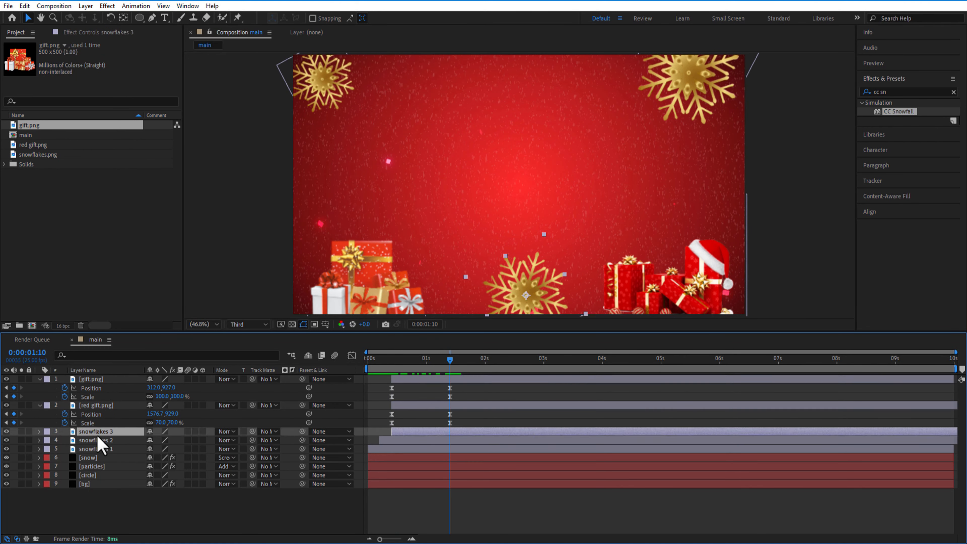
{"action": "key", "text": "p"}
{"action": "left_click_drag", "start_coordinate": [154, 440], "coordinate": [143, 441]}
- Collapse the open layers and enable motion blur for both gift layers and the three snowflakes layers
{"action": "left_click", "coordinate": [40, 432]}
{"action": "left_click", "coordinate": [40, 405]}
{"action": "left_click", "coordinate": [40, 379]}
{"action": "left_click_drag", "start_coordinate": [187, 379], "coordinate": [187, 414]}
- Keyframe red gift.png's rotation from -3° at 0:00:00:10 to 3° at 0:00:06:00 and preview it
{"action": "left_click", "coordinate": [103, 389]}
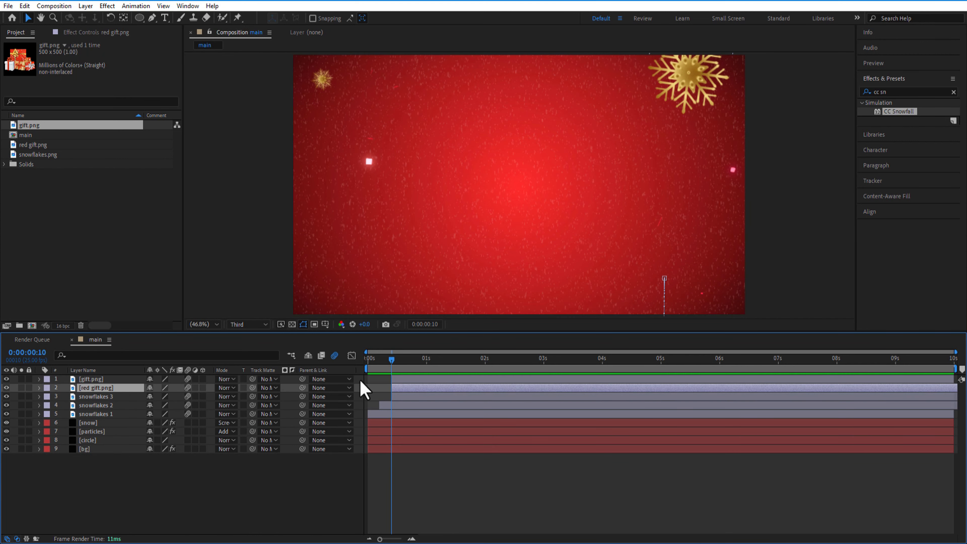
{"action": "key", "text": "r"}
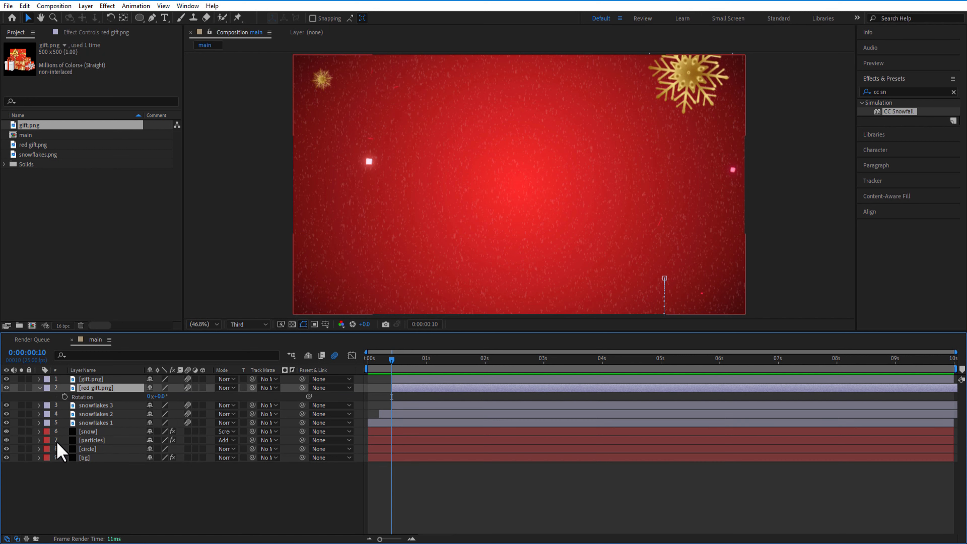
{"action": "left_click", "coordinate": [65, 396]}
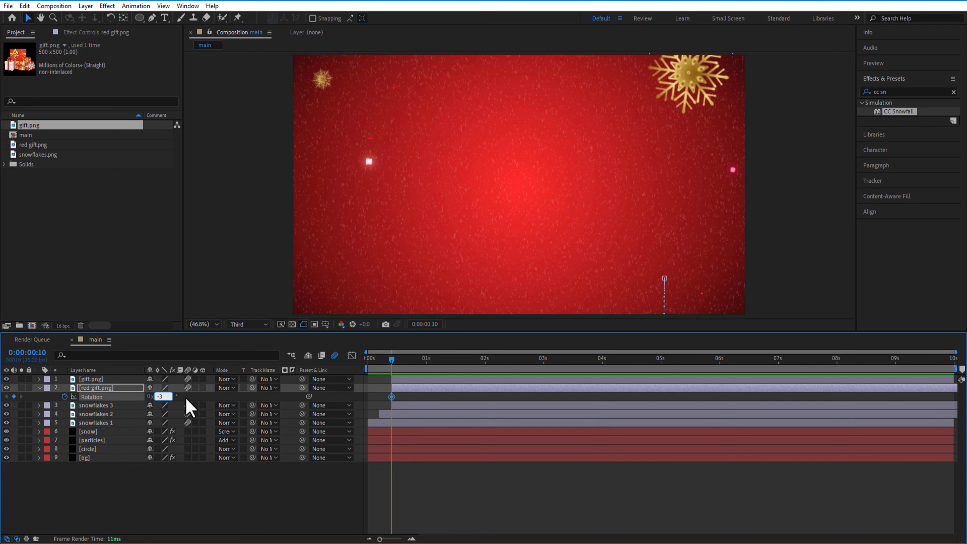
{"action": "key", "text": "Return"}
{"action": "left_click_drag", "start_coordinate": [397, 366], "coordinate": [719, 388]}
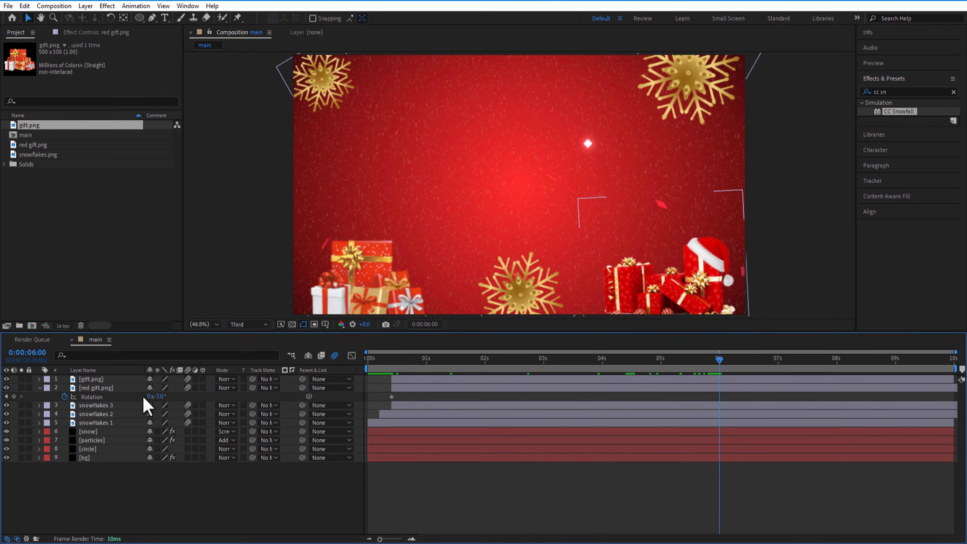
{"action": "key", "text": "Return"}
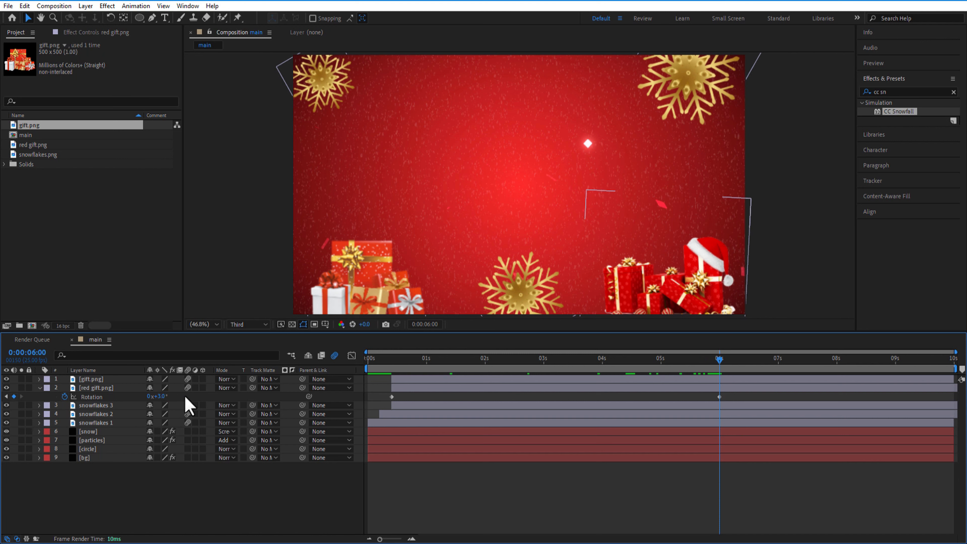
{"action": "key", "text": "space"}
- Add the expression wiggle(2,10) to red gift.png's position and check the resulting motion
{"action": "left_click", "coordinate": [102, 387]}
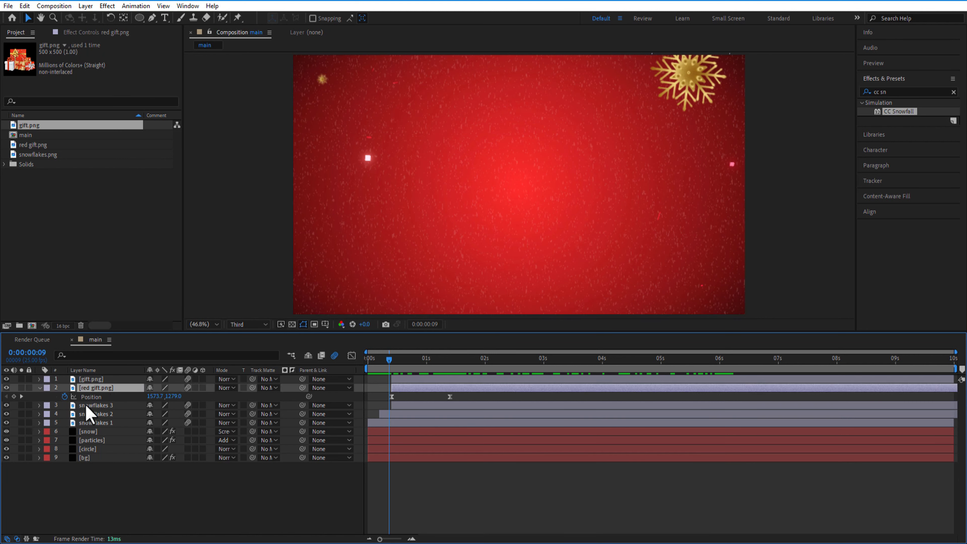
{"action": "left_click", "coordinate": [64, 397], "text": "alt"}
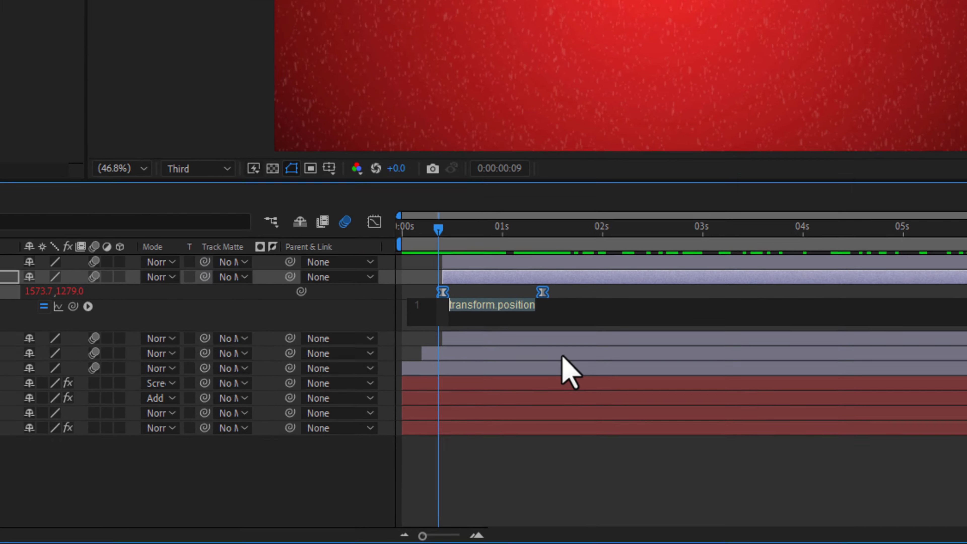
{"action": "type", "text": "wiggle()"}
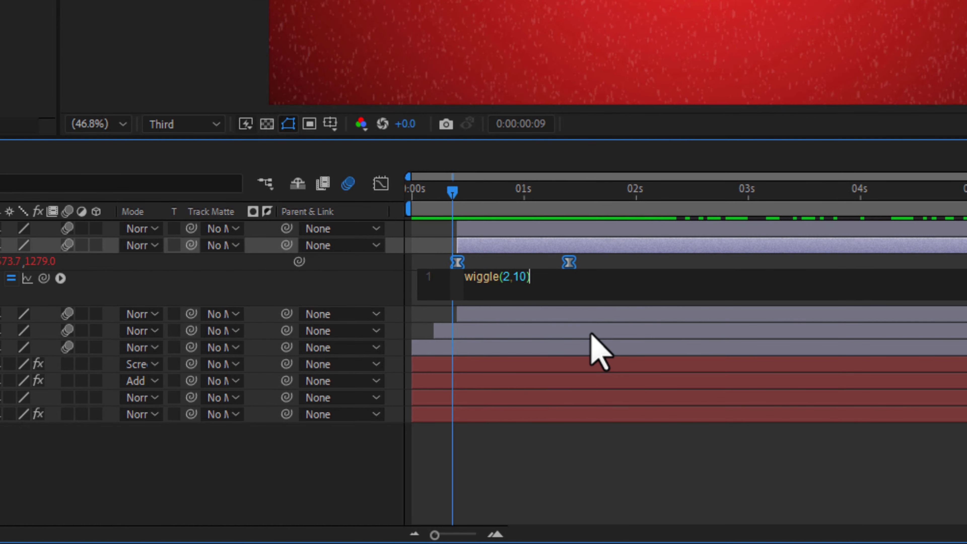
{"action": "left_click", "coordinate": [628, 303]}
{"action": "left_click_drag", "start_coordinate": [452, 192], "coordinate": [494, 217]}
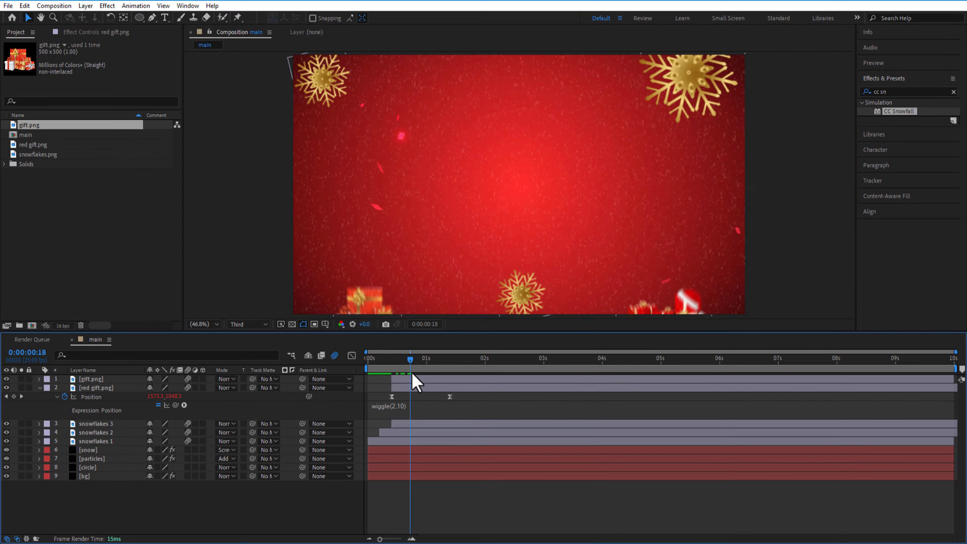
{"action": "left_click_drag", "start_coordinate": [413, 375], "coordinate": [484, 390]}
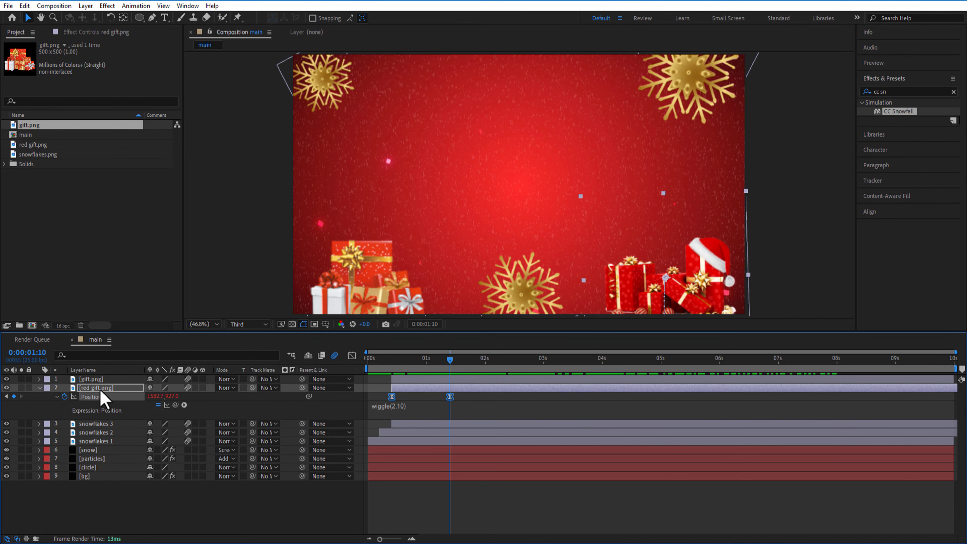
- Set red gift.png's scale keyframe at 0:00:01:10 to 80% and review the entrance
{"action": "left_click", "coordinate": [100, 388]}
{"action": "key", "text": "s"}
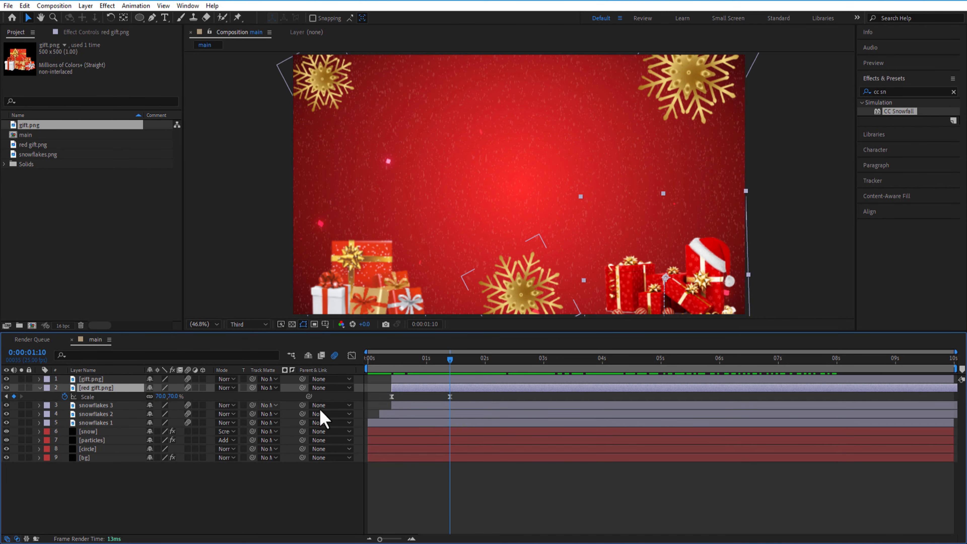
{"action": "left_click_drag", "start_coordinate": [161, 396], "coordinate": [168, 396]}
{"action": "left_click", "coordinate": [485, 396]}
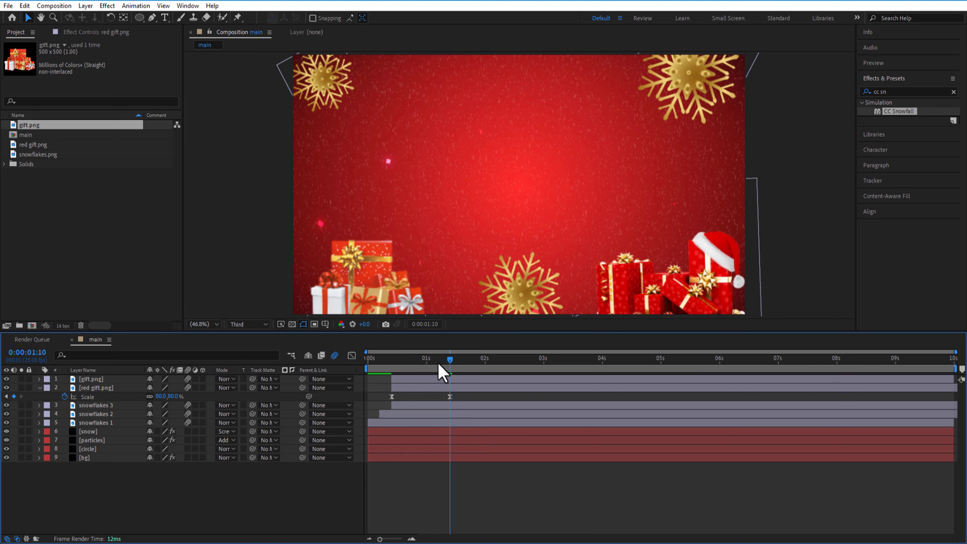
{"action": "left_click_drag", "start_coordinate": [442, 373], "coordinate": [393, 426]}
{"action": "key", "text": "k"}
{"action": "key", "text": "j"}
{"action": "key", "text": "k"}
- Animate gift.png's rotation with a keyframe value of -3°
{"action": "left_click", "coordinate": [91, 380]}
{"action": "key", "text": "s"}
{"action": "left_click", "coordinate": [449, 388]}
{"action": "left_click_drag", "start_coordinate": [450, 360], "coordinate": [719, 360]}
{"action": "key", "text": "r"}
{"action": "left_click", "coordinate": [64, 388]}
{"action": "left_click", "coordinate": [160, 387]}
{"action": "type", "text": "-3"}
- Add the expression wiggle(2,10) to gift.png's position
{"action": "left_click", "coordinate": [393, 361]}
{"action": "key", "text": "p"}
{"action": "left_click", "coordinate": [64, 388], "text": "alt"}
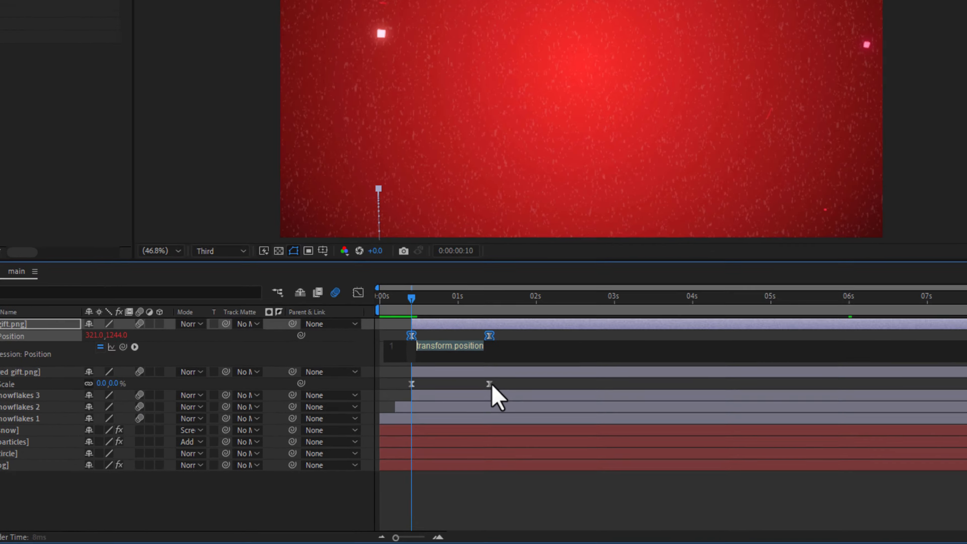
{"action": "type", "text": "wiggle"}
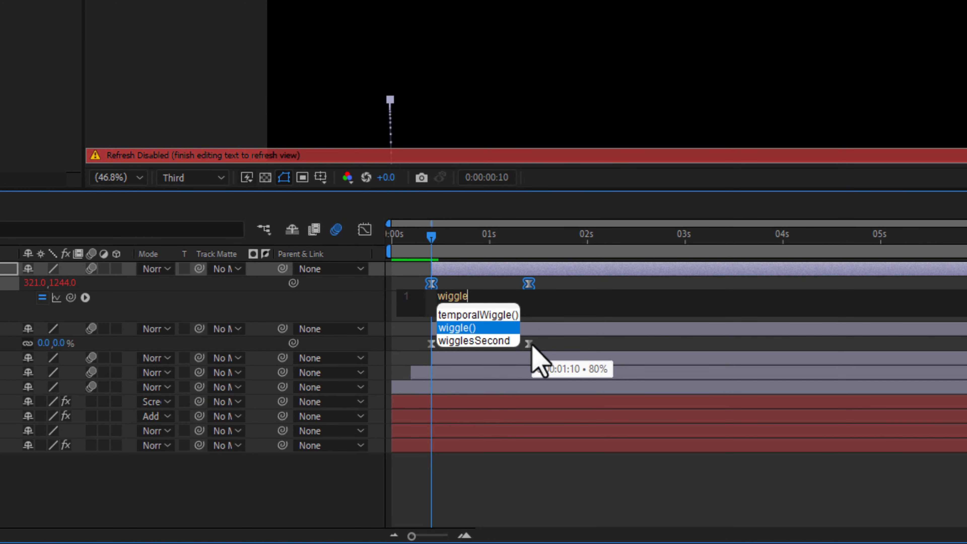
{"action": "type", "text": "(2,10)"}
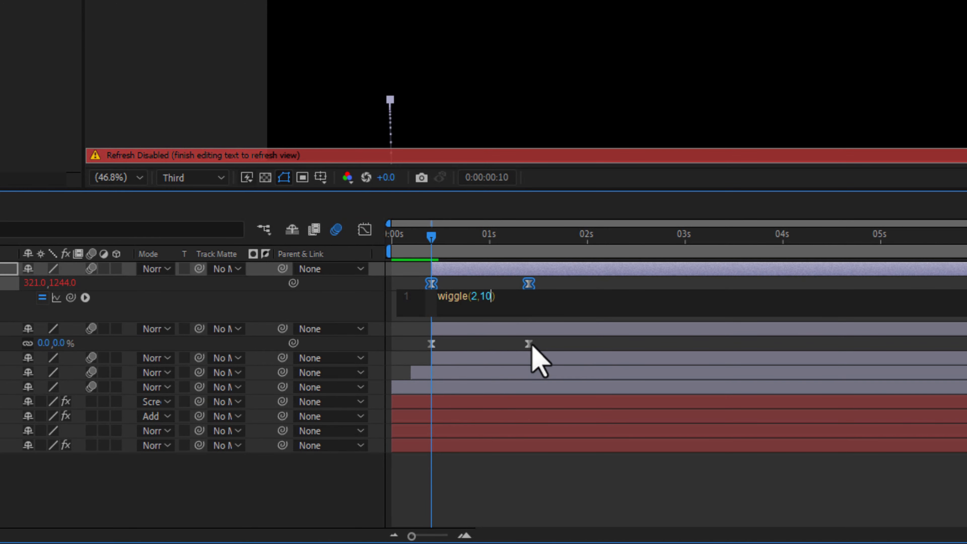
{"action": "left_click", "coordinate": [565, 490]}
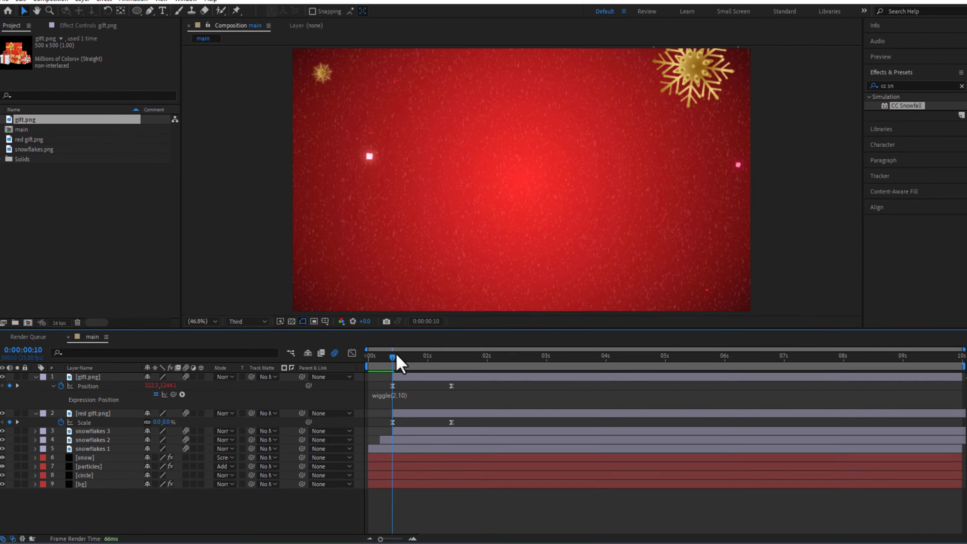
- Apply Easy Ease to red gift.png's rotation keyframes
{"action": "left_click_drag", "start_coordinate": [397, 356], "coordinate": [511, 367]}
{"action": "left_click", "coordinate": [40, 380]}
{"action": "left_click", "coordinate": [40, 387]}
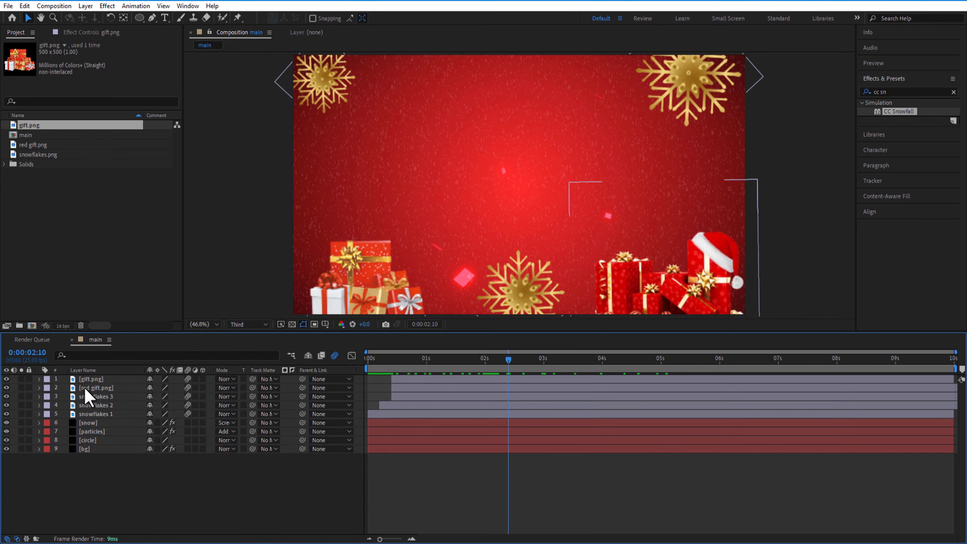
{"action": "left_click", "coordinate": [85, 388]}
{"action": "key", "text": "u"}
{"action": "left_click_drag", "start_coordinate": [732, 411], "coordinate": [363, 422]}
{"action": "right_click", "coordinate": [392, 414]}
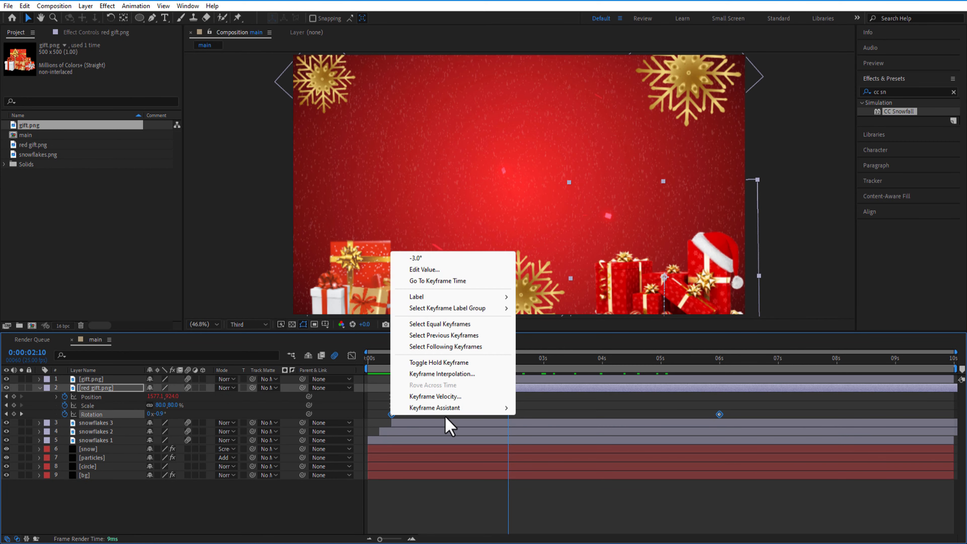
{"action": "mouse_move", "coordinate": [449, 408]}
{"action": "left_click", "coordinate": [554, 437]}
- Apply Easy Ease to gift.png's rotation keyframes
{"action": "left_click", "coordinate": [104, 379]}
{"action": "key", "text": "u"}
{"action": "left_click_drag", "start_coordinate": [735, 402], "coordinate": [390, 413]}
{"action": "right_click", "coordinate": [391, 406]}
{"action": "left_click", "coordinate": [552, 439]}
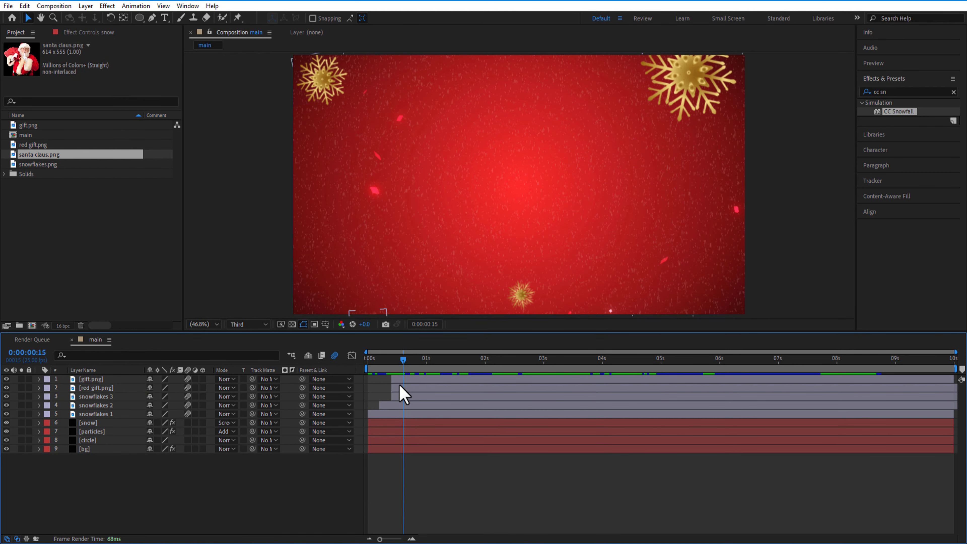
- Stagger the gift layers so red gift.png starts at 0:00:00:15 and gift.png at 0:00:00:20, and preview the result
{"action": "left_click_drag", "start_coordinate": [400, 385], "coordinate": [420, 379]}
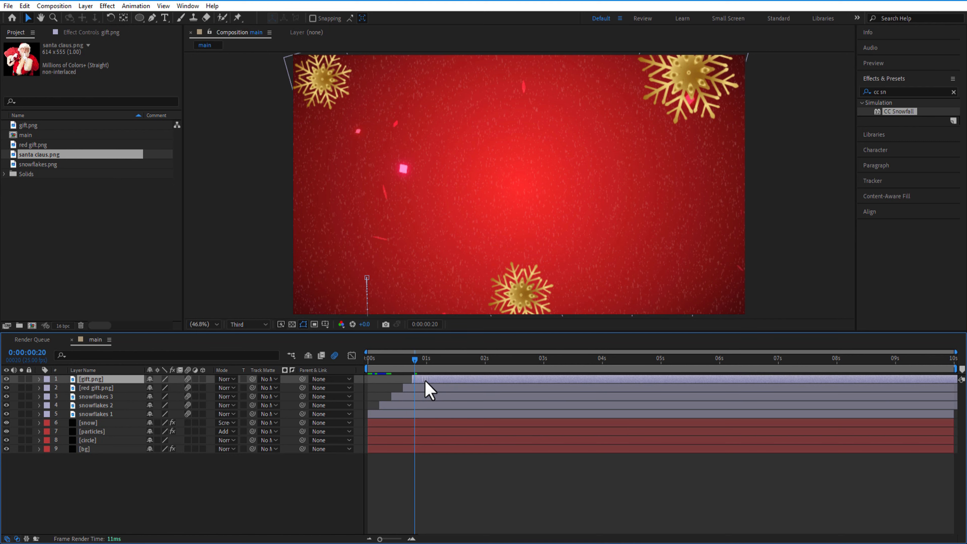
{"action": "key", "text": "space"}
{"action": "key", "text": "space"}
- Add santa claus.png to the main composition starting at 0:00:01:04 and place it in the frame's lower-left area
{"action": "left_click_drag", "start_coordinate": [56, 156], "coordinate": [87, 376]}
{"action": "left_click_drag", "start_coordinate": [414, 359], "coordinate": [436, 367]}
{"action": "left_click_drag", "start_coordinate": [385, 379], "coordinate": [453, 379]}
{"action": "left_click_drag", "start_coordinate": [514, 184], "coordinate": [363, 257]}
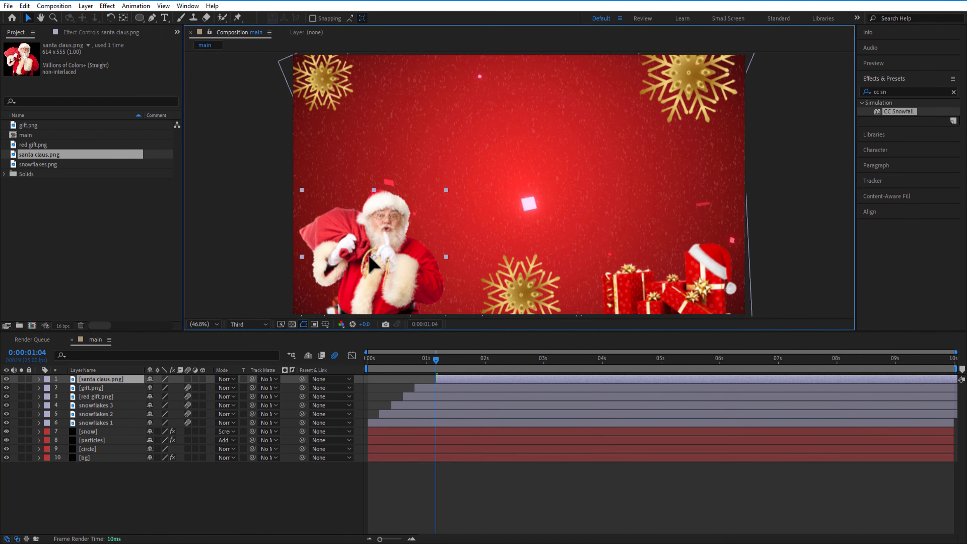
- Enlarge santa claus.png and move its layer directly below snowflakes 1
{"action": "key", "text": "s"}
{"action": "left_click_drag", "start_coordinate": [164, 388], "coordinate": [186, 391]}
{"action": "key", "text": "s"}
{"action": "left_click_drag", "start_coordinate": [98, 381], "coordinate": [215, 431]}
- Keyframe santa claus.png's position to rise from 435.1, 1542.5 at 0:00:01:04 to 435.1, 607.5 at 0:00:02:00
{"action": "key", "text": "p"}
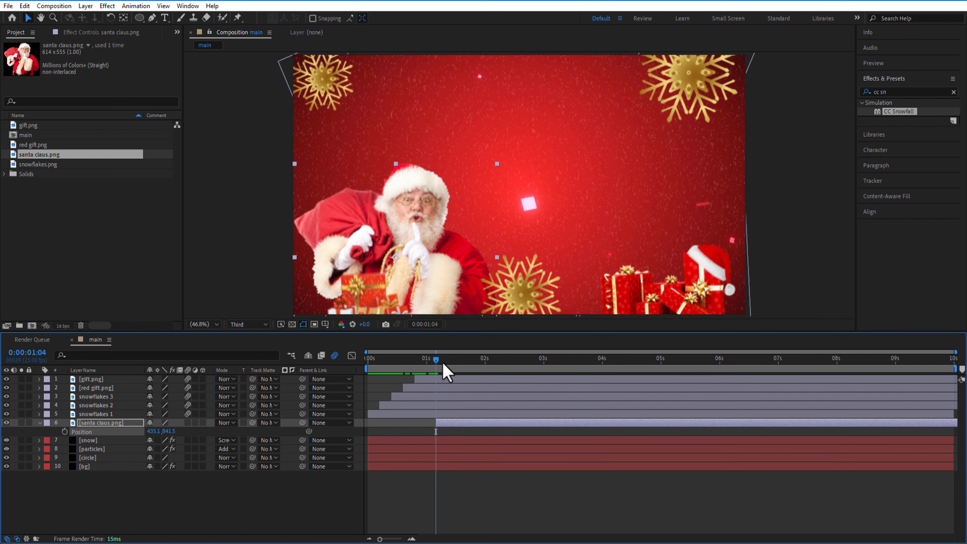
{"action": "key", "text": "p"}
{"action": "key", "text": "alt+shift+p"}
{"action": "left_click_drag", "start_coordinate": [170, 431], "coordinate": [485, 384]}
{"action": "key", "text": "Page_Up"}
{"action": "left_click_drag", "start_coordinate": [176, 438], "coordinate": [93, 431]}
- Fine-tune santa claus.png's scale so the figure fills most of the frame's height
{"action": "left_click", "coordinate": [103, 423]}
{"action": "key", "text": "s"}
{"action": "mouse_move", "coordinate": [179, 432]}
{"action": "left_mouse_down"}
{"action": "mouse_move", "coordinate": [196, 432]}
{"action": "mouse_move", "coordinate": [165, 431]}
{"action": "left_mouse_up"}
- Apply Easy Ease to both of santa claus.png's position keyframes
{"action": "left_click", "coordinate": [130, 424]}
{"action": "key", "text": "p"}
{"action": "left_click", "coordinate": [494, 434]}
{"action": "left_click_drag", "start_coordinate": [494, 437], "coordinate": [432, 441]}
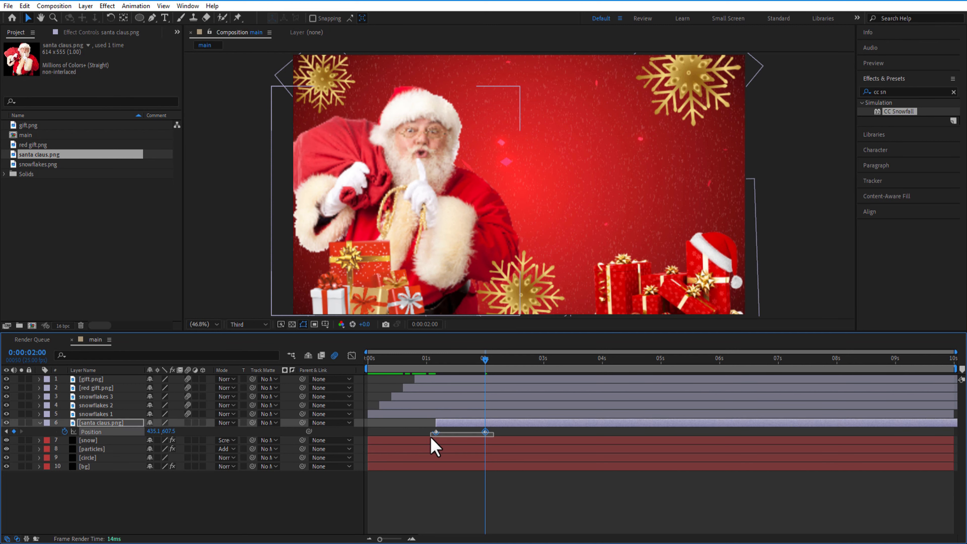
{"action": "right_click", "coordinate": [436, 432]}
{"action": "mouse_move", "coordinate": [491, 424]}
{"action": "left_click", "coordinate": [590, 458]}
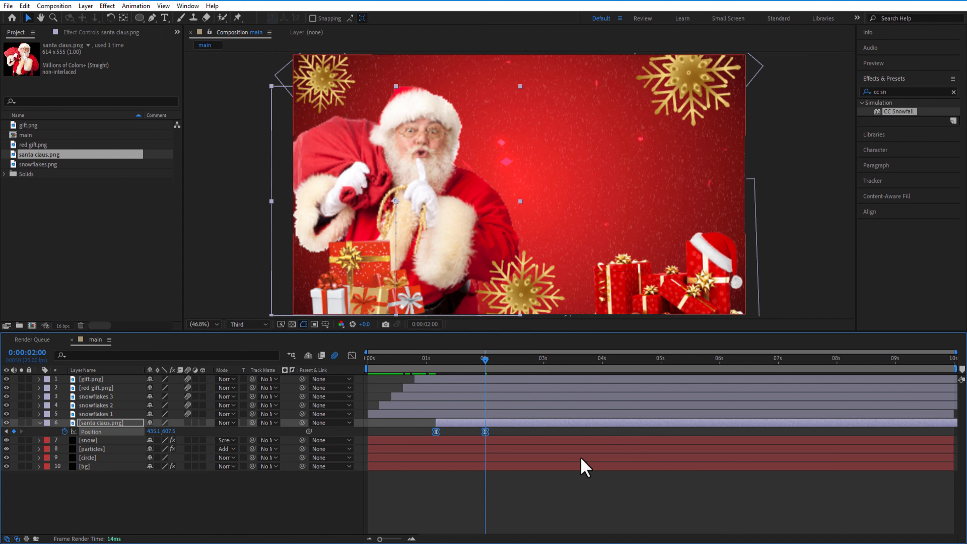
- Reshape santa claus.png's position speed curve to peak early and slow gradually into the last keyframe
{"action": "left_click", "coordinate": [351, 355]}
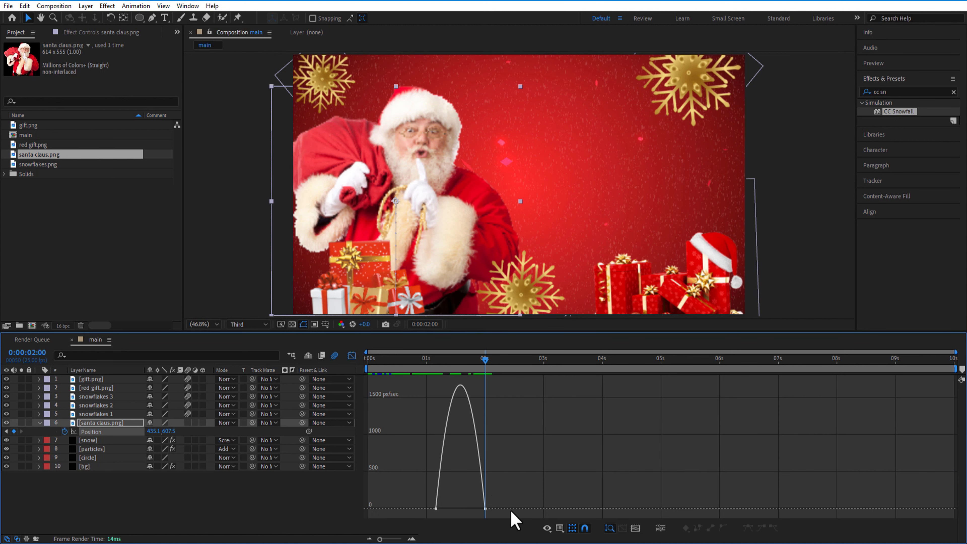
{"action": "left_click_drag", "start_coordinate": [510, 511], "coordinate": [398, 449]}
{"action": "left_click_drag", "start_coordinate": [477, 505], "coordinate": [351, 505]}
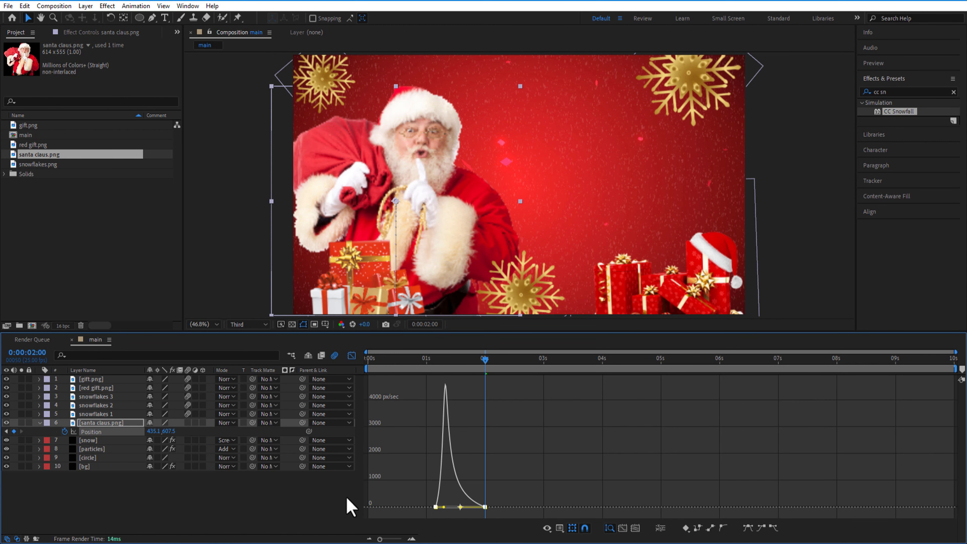
{"action": "left_click", "coordinate": [351, 355]}
{"action": "left_click_drag", "start_coordinate": [485, 362], "coordinate": [366, 383]}
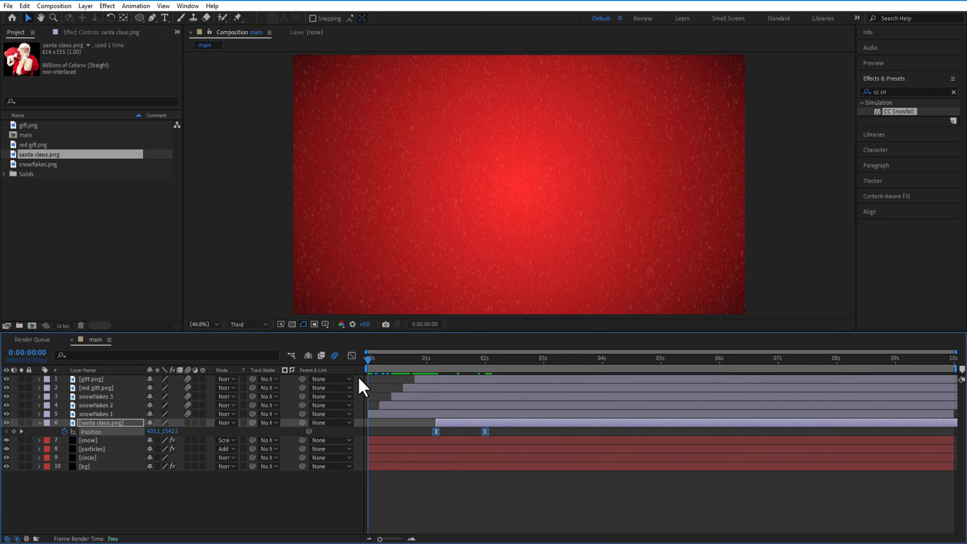
- Add the expression wiggle(2,10) to santa claus.png's position and review the entrance
{"action": "key", "text": "k"}
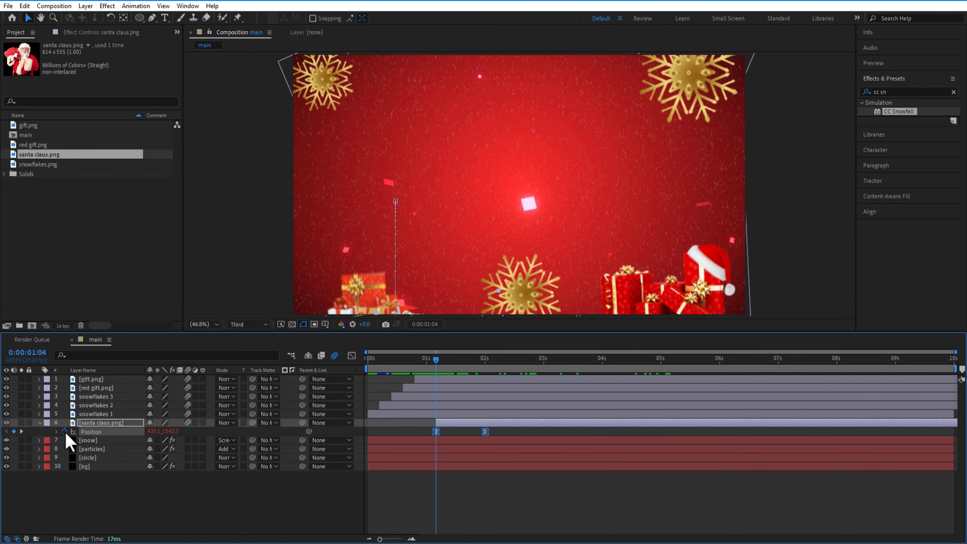
{"action": "left_click", "coordinate": [65, 431], "text": "alt"}
{"action": "type", "text": "wiggle(2,10)"}
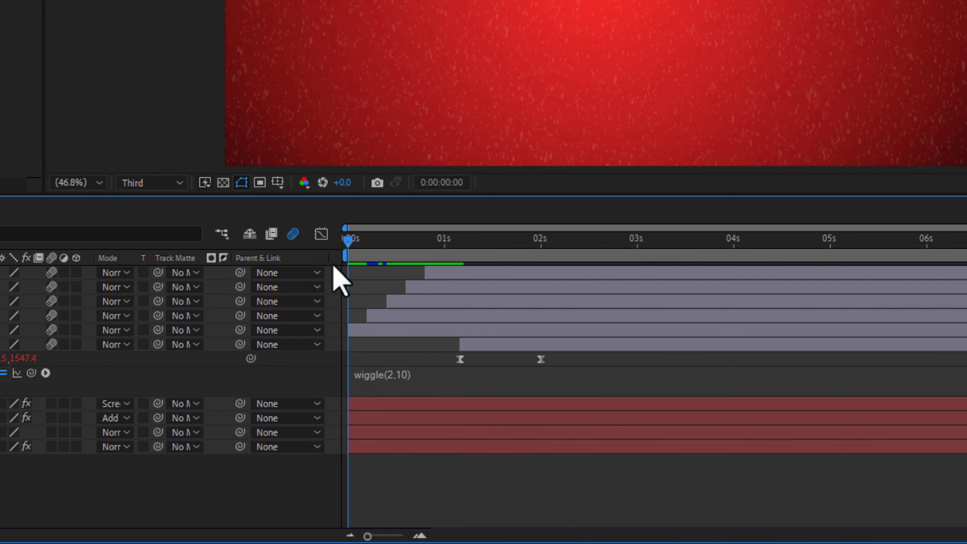
{"action": "left_click_drag", "start_coordinate": [331, 262], "coordinate": [533, 301]}
{"action": "left_click_drag", "start_coordinate": [483, 405], "coordinate": [155, 427]}
- Apply the Drop Shadow effect to santa claus.png
{"action": "left_click", "coordinate": [125, 422]}
{"action": "left_click", "coordinate": [953, 90]}
{"action": "type", "text": "drop sh"}
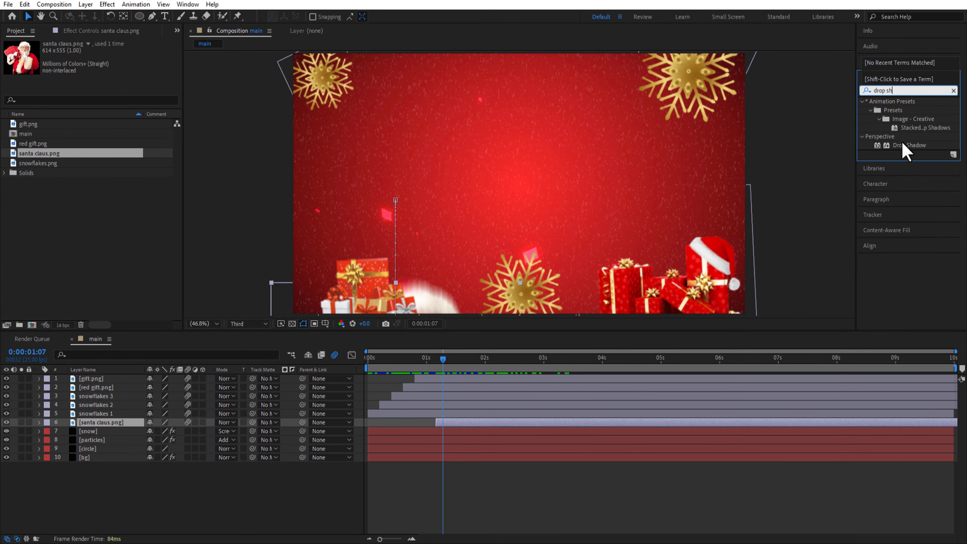
{"action": "left_click_drag", "start_coordinate": [909, 145], "coordinate": [110, 427]}
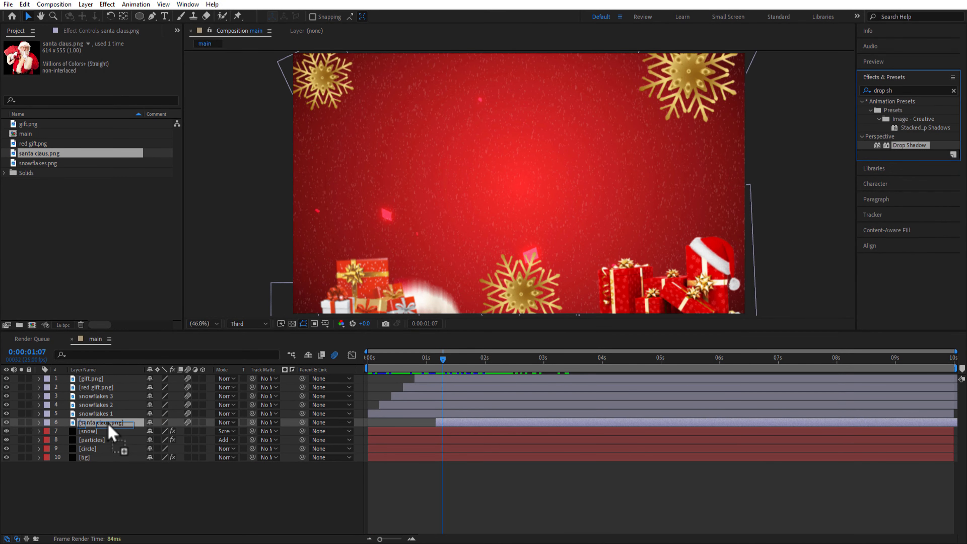
{"action": "left_click_drag", "start_coordinate": [111, 426], "coordinate": [110, 423]}
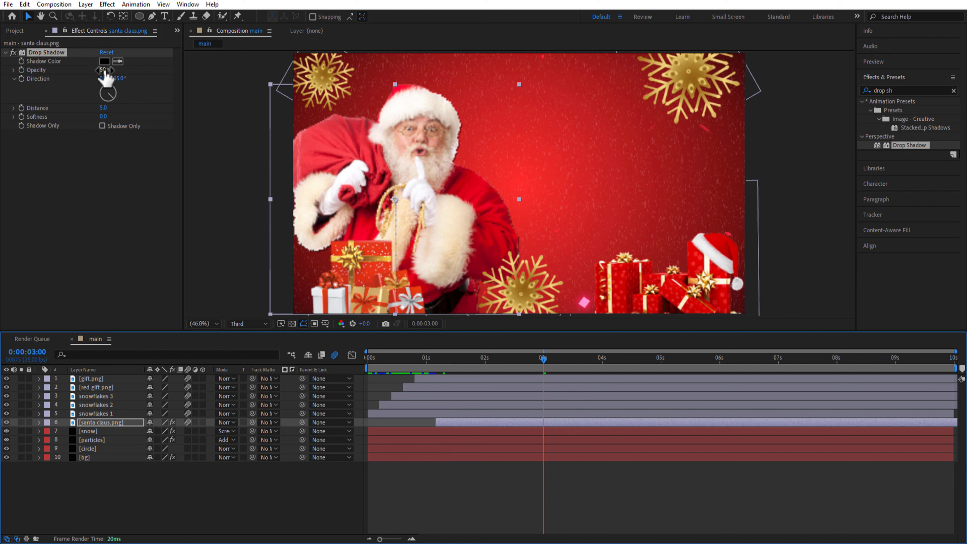
- Set santa claus.png's Drop Shadow to 30% opacity, distance 50 and softness 100
{"action": "left_click", "coordinate": [104, 70]}
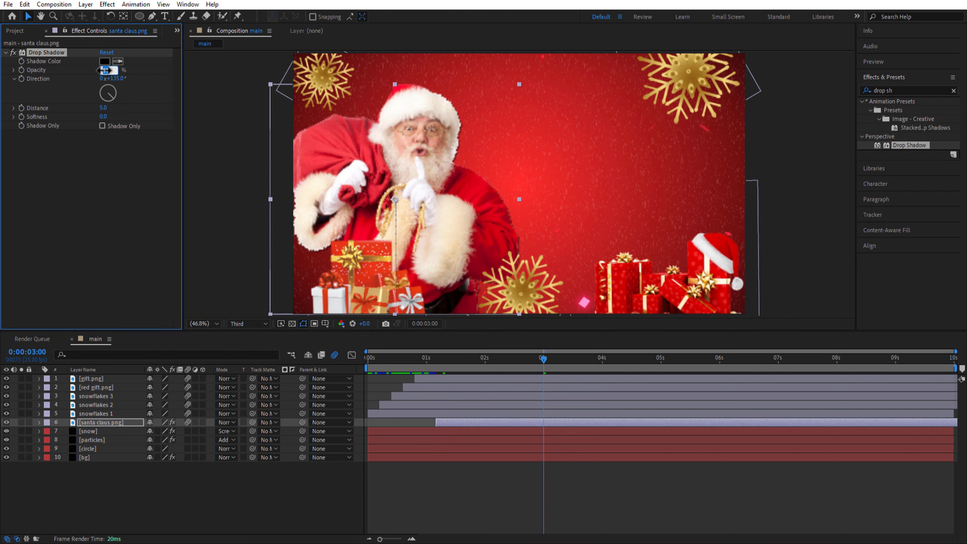
{"action": "type", "text": "30"}
{"action": "left_click", "coordinate": [108, 108]}
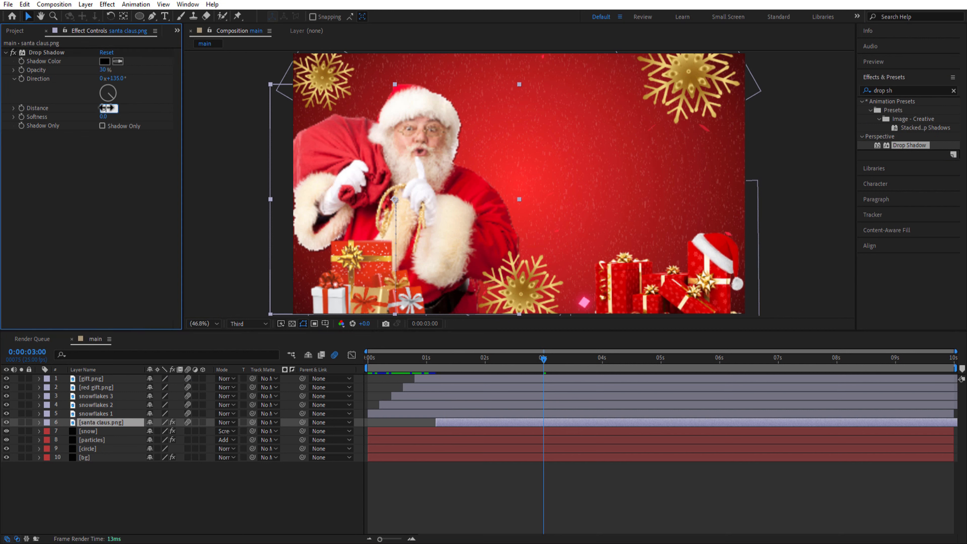
{"action": "key", "text": "Return"}
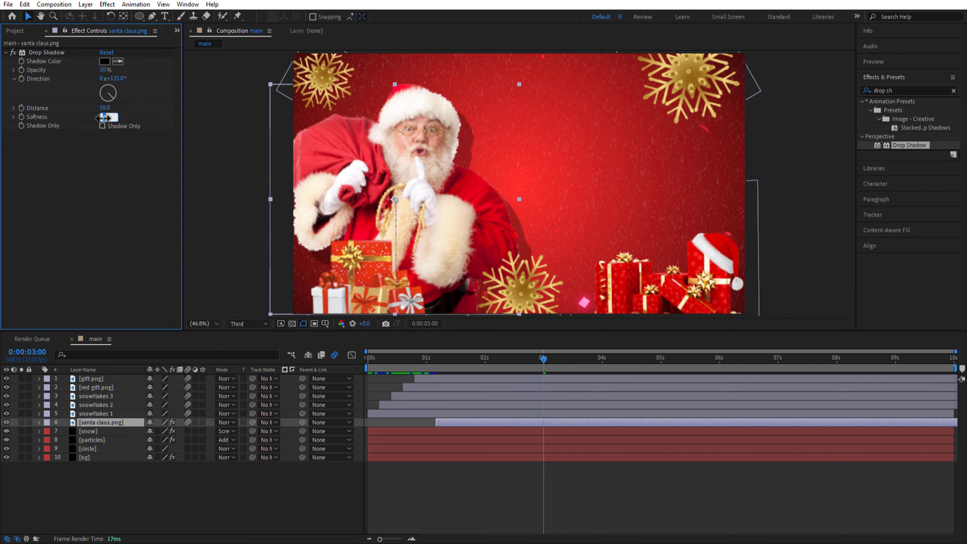
- Copy santa claus.png's Drop Shadow effect to red gift.png and gift.png, and review the shadows
{"action": "left_click", "coordinate": [45, 53]}
{"action": "key", "text": "ctrl+c"}
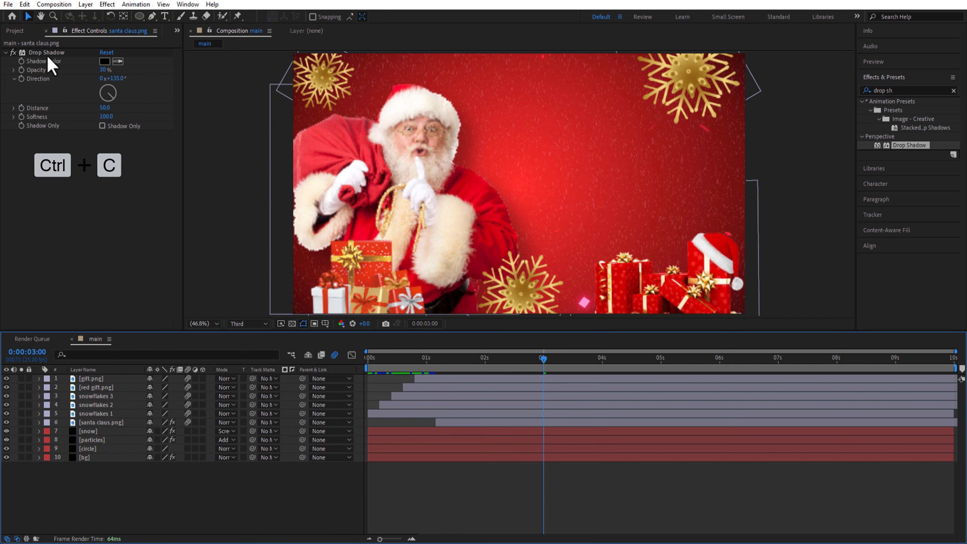
{"action": "left_click", "coordinate": [96, 413]}
{"action": "key", "text": "ctrl+v"}
{"action": "left_click", "coordinate": [101, 388]}
{"action": "key", "text": "ctrl+v"}
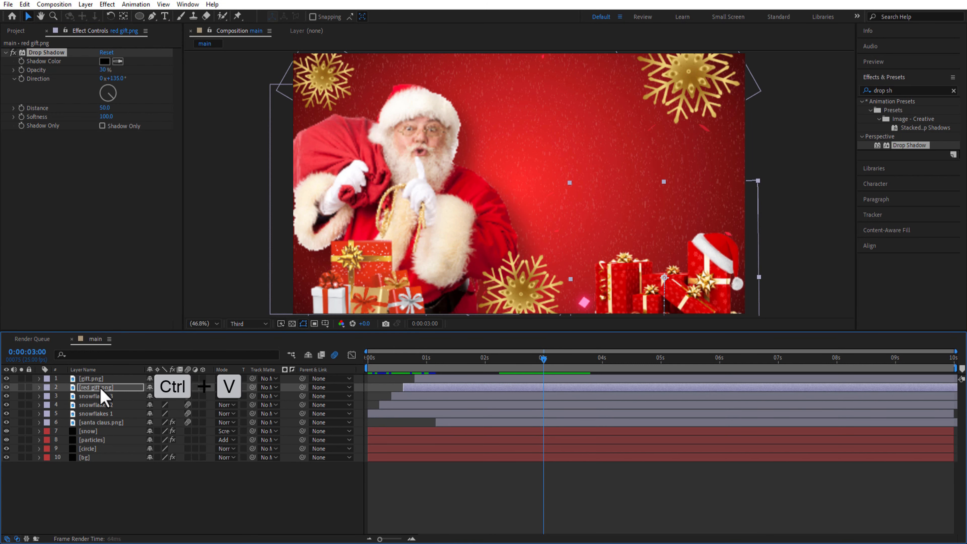
{"action": "left_click", "coordinate": [96, 379]}
{"action": "key", "text": "ctrl+v"}
{"action": "left_click_drag", "start_coordinate": [533, 364], "coordinate": [496, 405]}
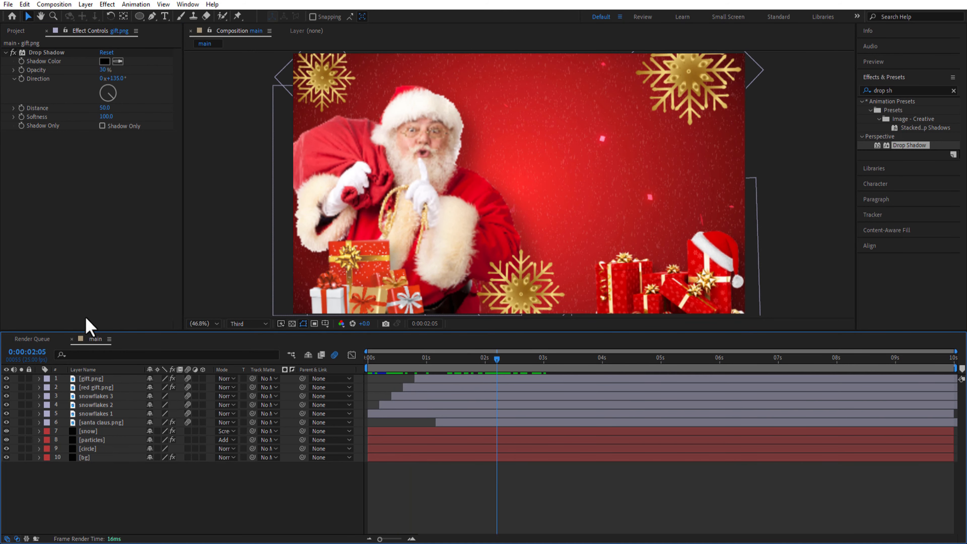
- Create a new 1920x1080, 25 fps, 10-second composition named text
{"action": "left_click", "coordinate": [15, 31]}
{"action": "left_click", "coordinate": [31, 325]}
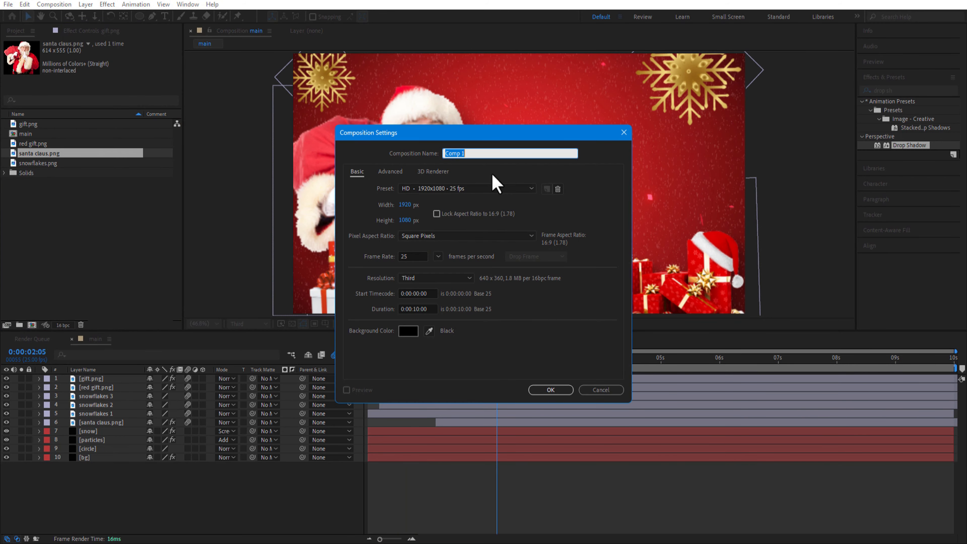
{"action": "left_click", "coordinate": [550, 390]}
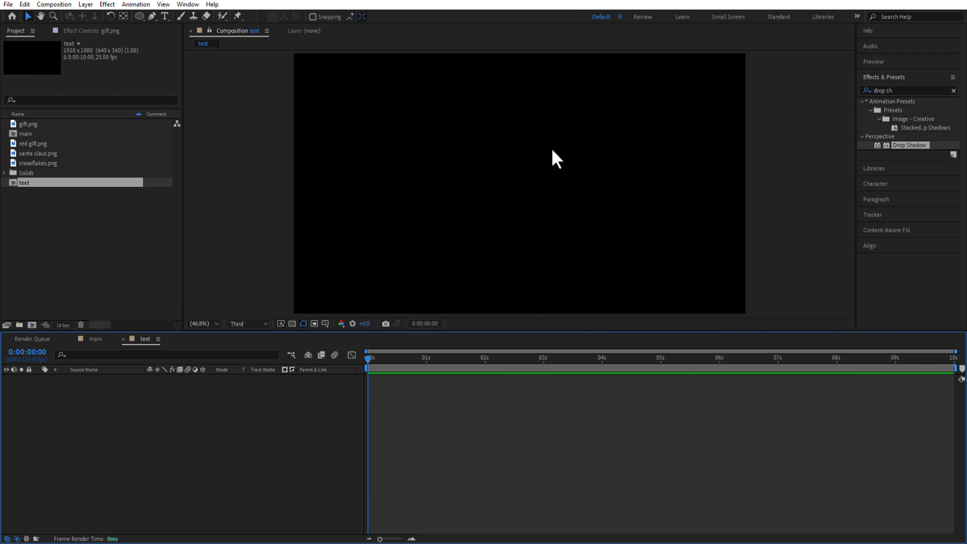
- Add the two-line text "Merry Christmas" to the text composition and select all of its characters
{"action": "left_click", "coordinate": [164, 16]}
{"action": "left_click", "coordinate": [438, 166]}
{"action": "type", "text": "Merry"}
{"action": "key", "text": "Return"}
{"action": "type", "text": "Christmas"}
{"action": "key", "text": "ctrl+a"}
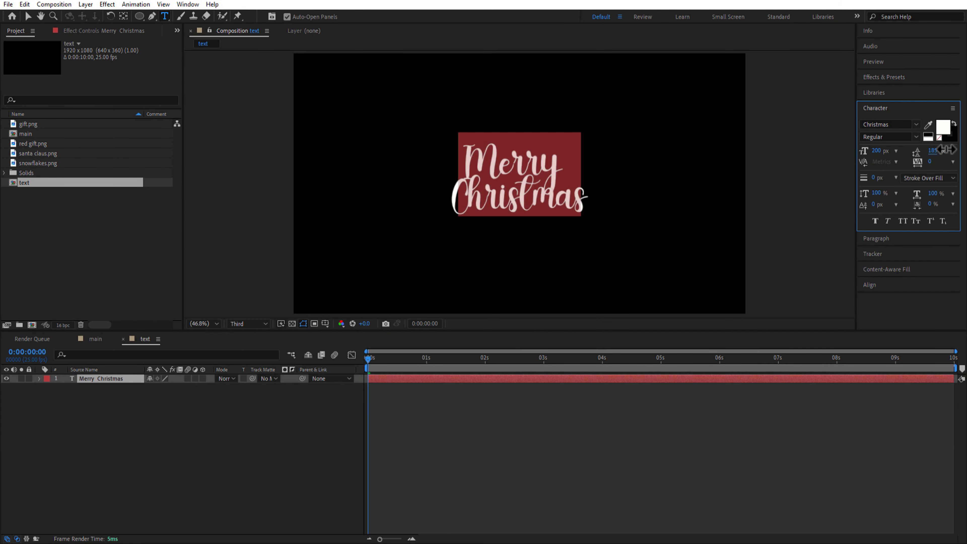
- Increase the line spacing of the Merry Christmas text, centre it in the composition and reveal its layer properties
{"action": "left_click_drag", "start_coordinate": [933, 151], "coordinate": [950, 151]}
{"action": "left_click", "coordinate": [818, 438]}
{"action": "left_click", "coordinate": [872, 284]}
{"action": "left_click", "coordinate": [99, 378]}
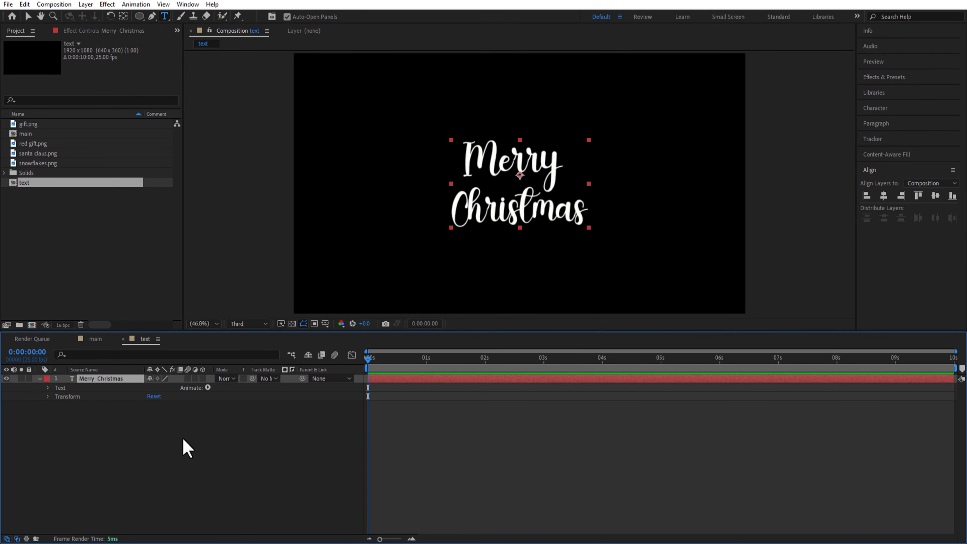
- Enable per-character 3D on the Merry Christmas text and add an animator with Position, Opacity and Blur properties
{"action": "left_click", "coordinate": [207, 387]}
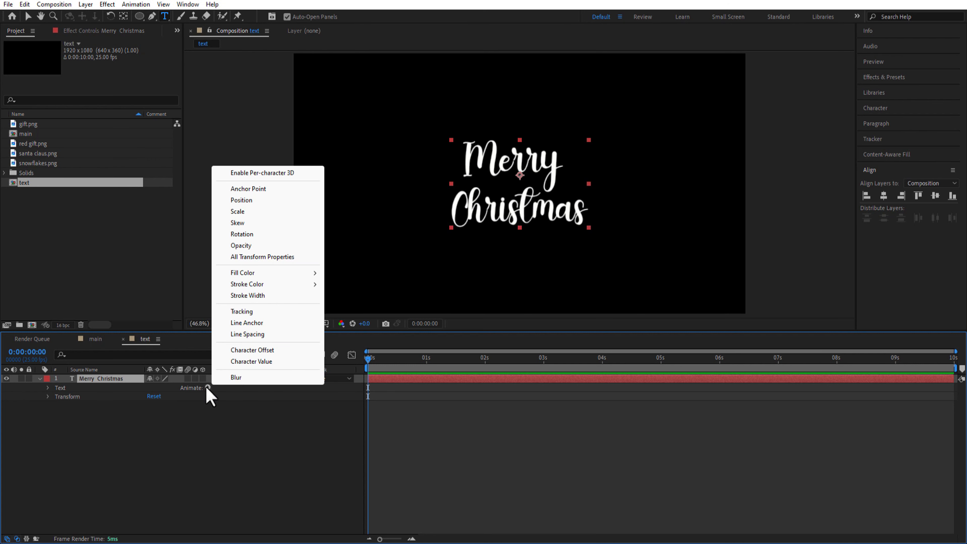
{"action": "left_click", "coordinate": [267, 173]}
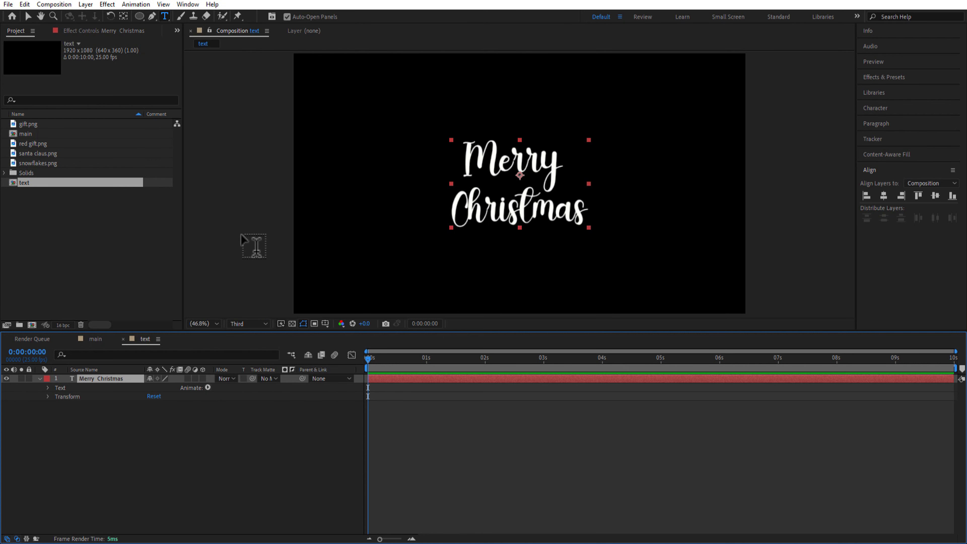
{"action": "left_click", "coordinate": [208, 387]}
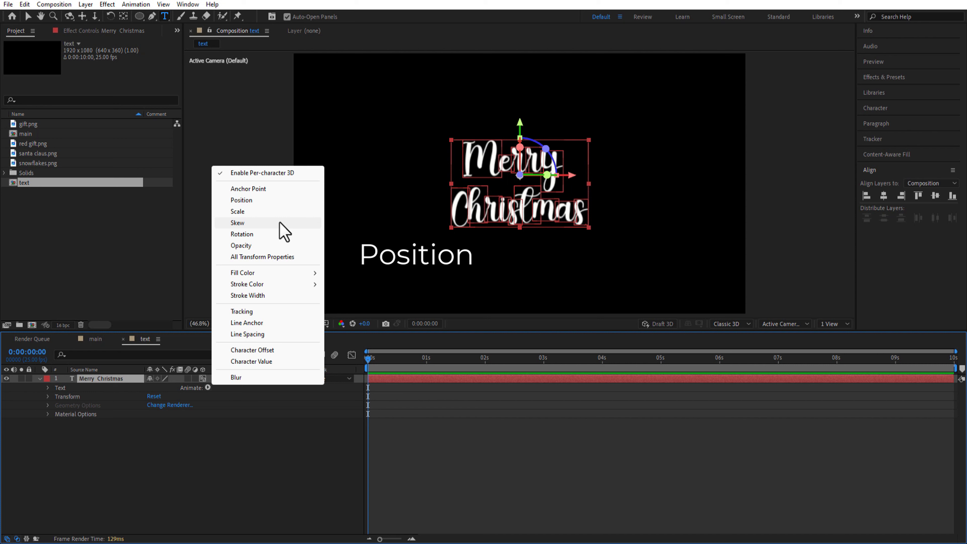
{"action": "left_click", "coordinate": [252, 201]}
{"action": "left_click", "coordinate": [208, 387]}
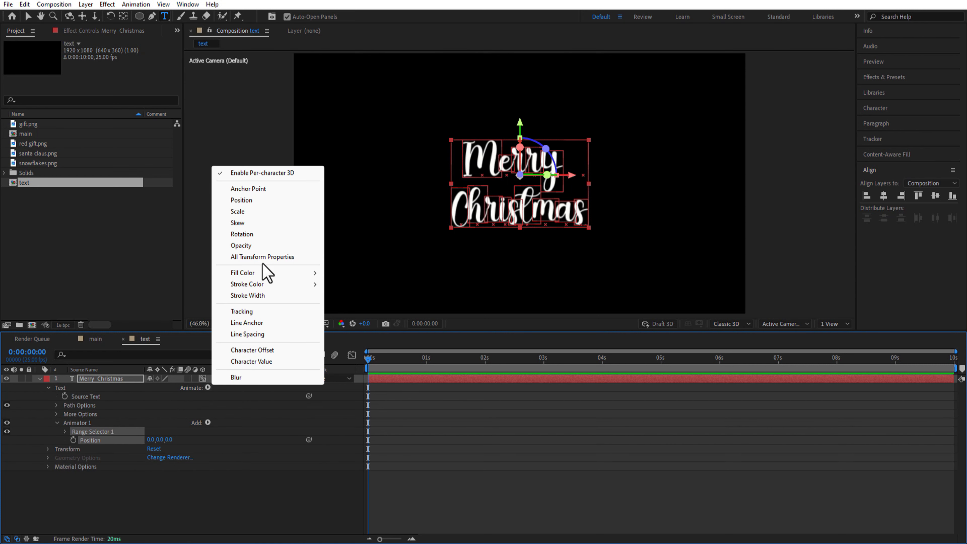
{"action": "left_click", "coordinate": [249, 245]}
{"action": "left_click", "coordinate": [208, 387]}
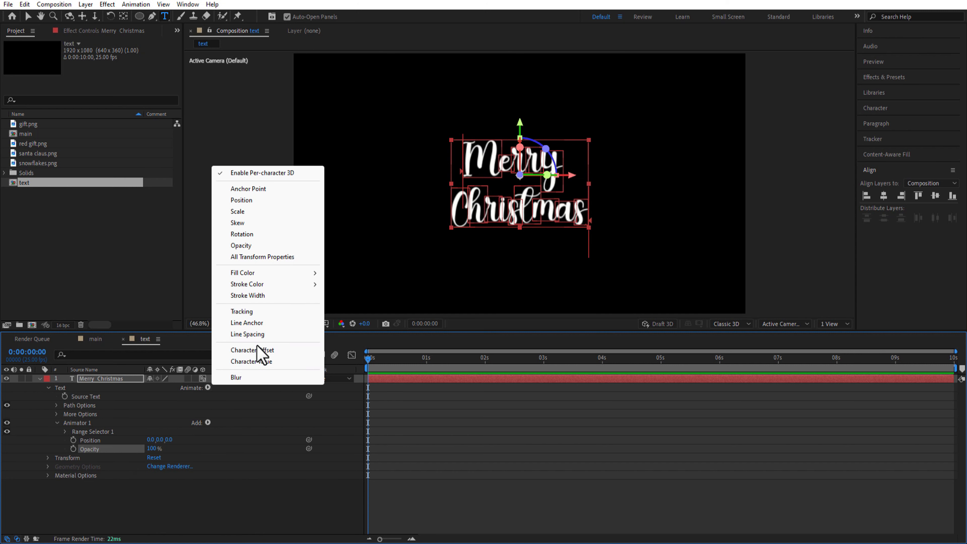
{"action": "left_click", "coordinate": [243, 378]}
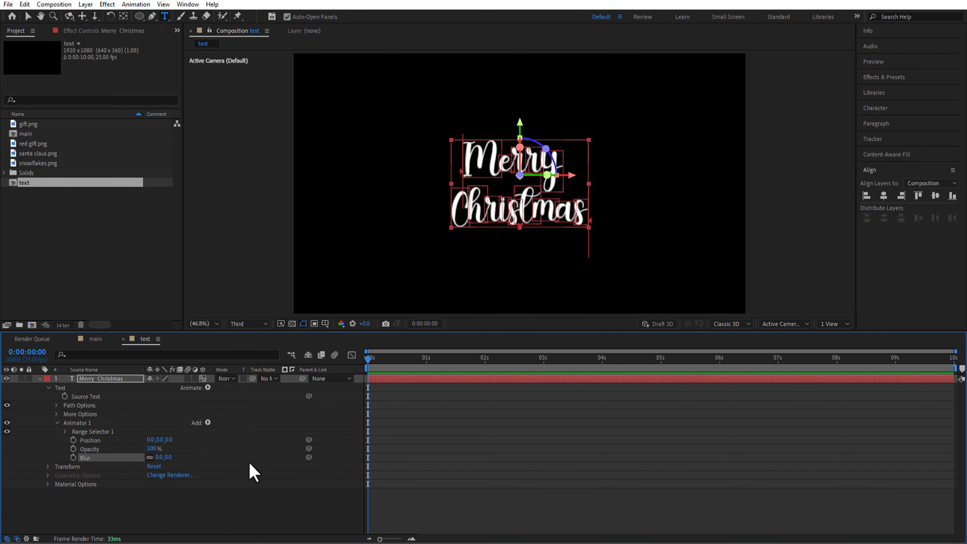
- Set the text animator's Z position to -3000, opacity to 0% and blur to 50, and expand Range Selector 1
{"action": "mouse_move", "coordinate": [168, 440]}
{"action": "left_mouse_down"}
{"action": "mouse_move", "coordinate": [245, 440]}
{"action": "mouse_move", "coordinate": [178, 446]}
{"action": "left_mouse_up"}
{"action": "left_click", "coordinate": [175, 440]}
{"action": "type", "text": "-3000"}
{"action": "key", "text": "Return"}
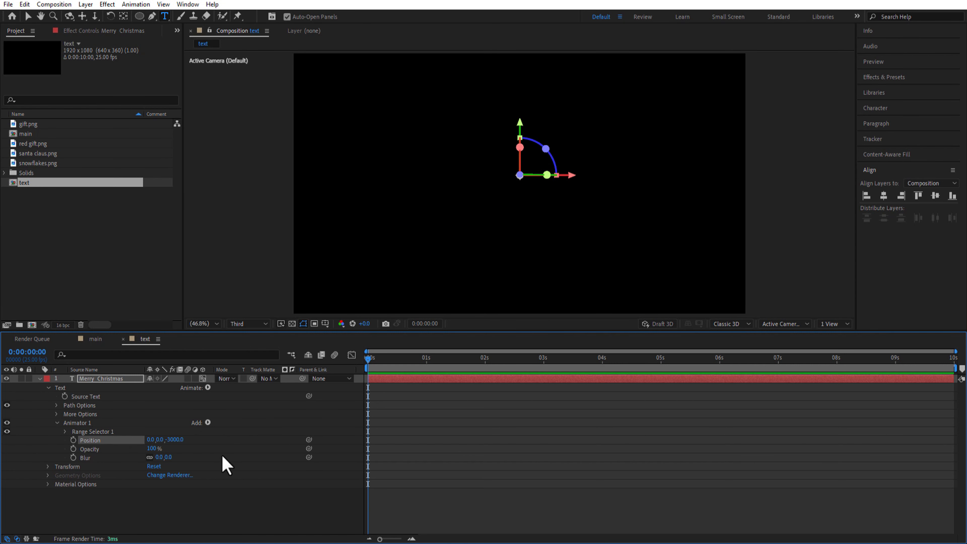
{"action": "left_click", "coordinate": [151, 448]}
{"action": "type", "text": "0"}
{"action": "key", "text": "Return"}
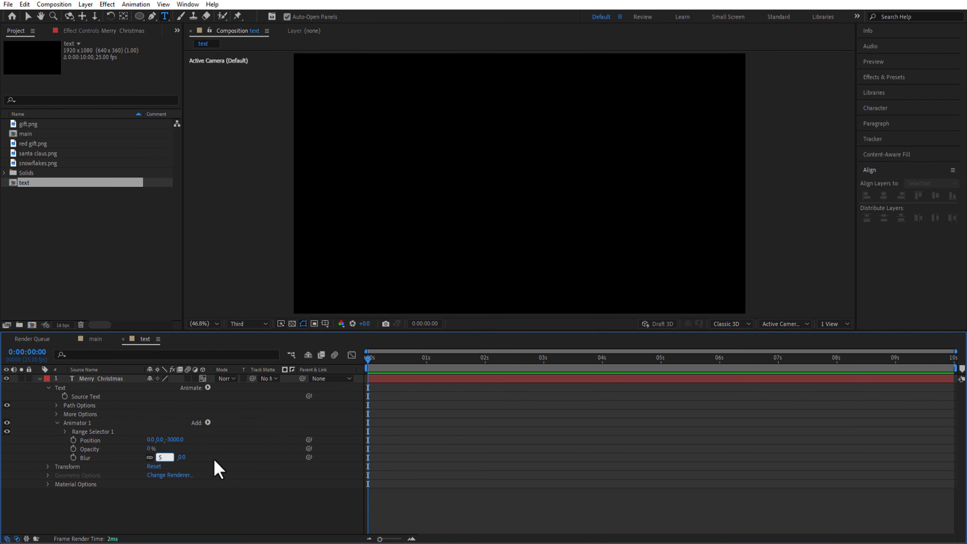
{"action": "left_click", "coordinate": [66, 432]}
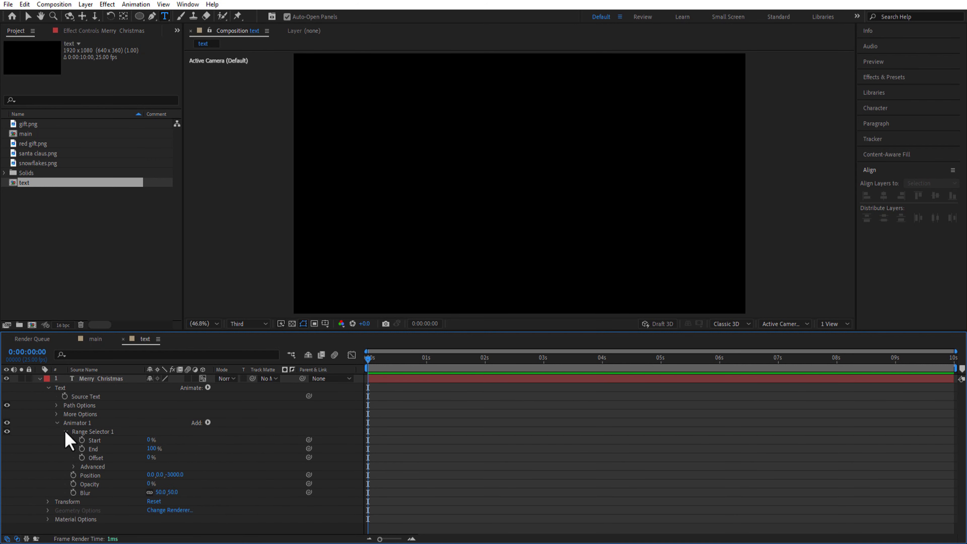
- Set the text animator's Range Selector 1 shape to Ramp Up and its Ease High to 50%
{"action": "scroll", "coordinate": [152, 473], "scroll_direction": "down", "scroll_amount": 1}
{"action": "left_click", "coordinate": [179, 495]}
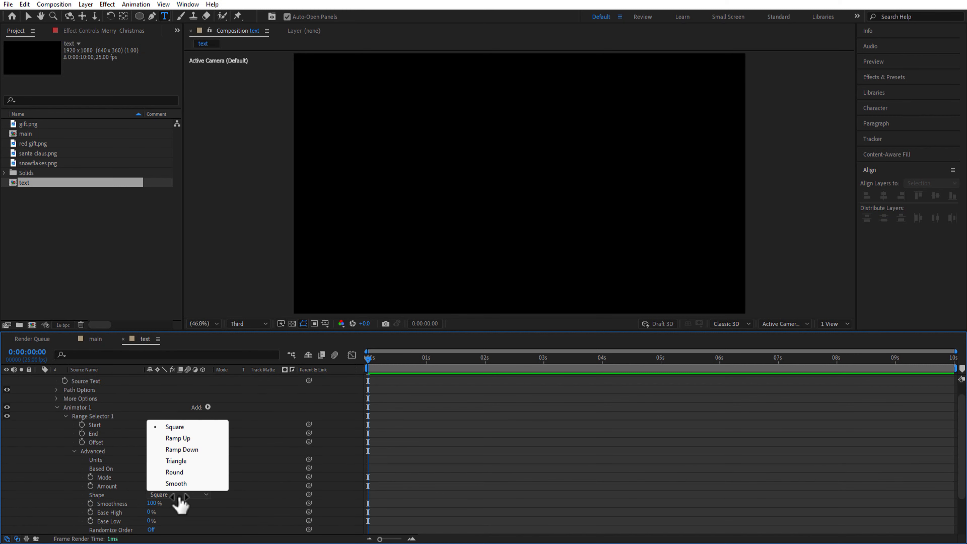
{"action": "left_click", "coordinate": [185, 439]}
{"action": "scroll", "coordinate": [232, 478], "scroll_direction": "down", "scroll_amount": 2}
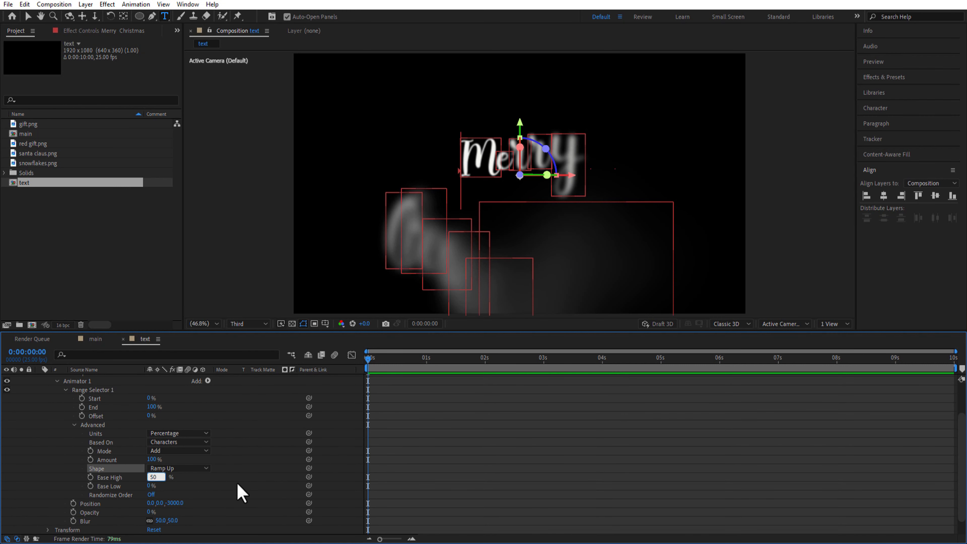
{"action": "key", "text": "Return"}
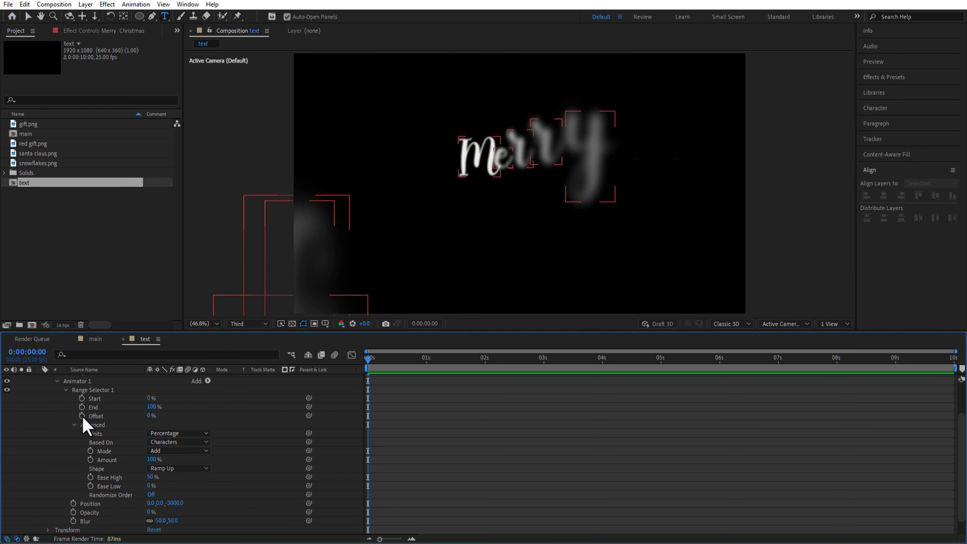
- Keyframe the Range Selector 1 offset from -100% at 0 seconds to 100% at 3 seconds
{"action": "left_click", "coordinate": [82, 416]}
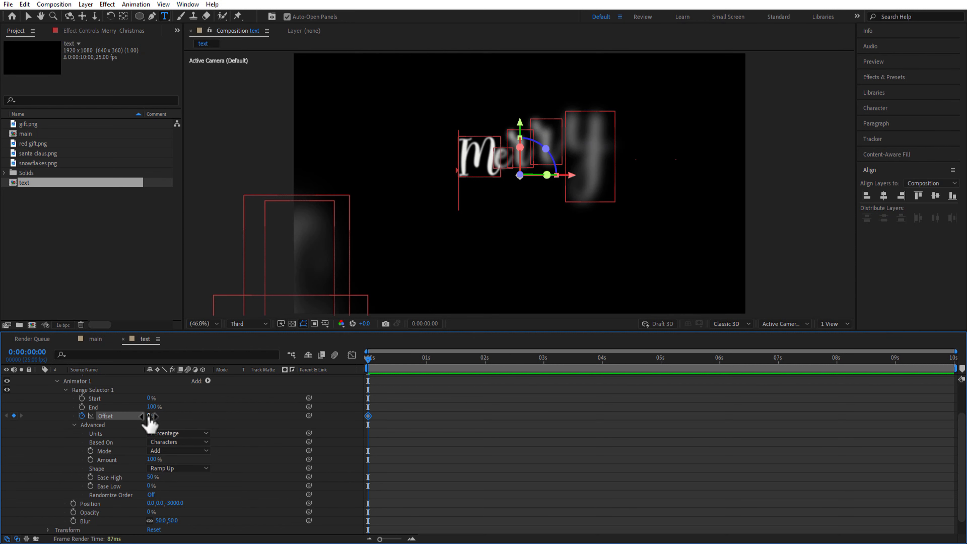
{"action": "left_click", "coordinate": [197, 425]}
{"action": "left_click_drag", "start_coordinate": [372, 364], "coordinate": [544, 375]}
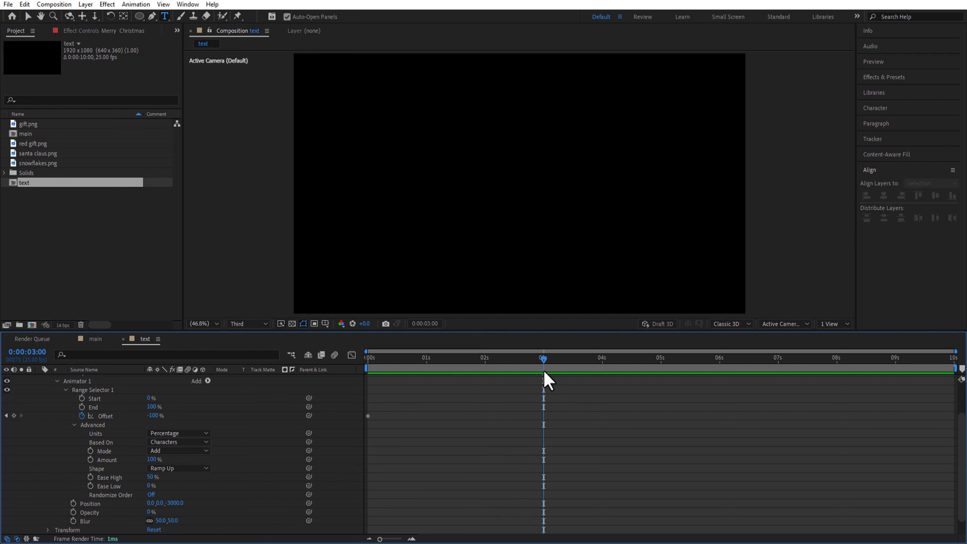
{"action": "type", "text": "0"}
{"action": "key", "text": "Return"}
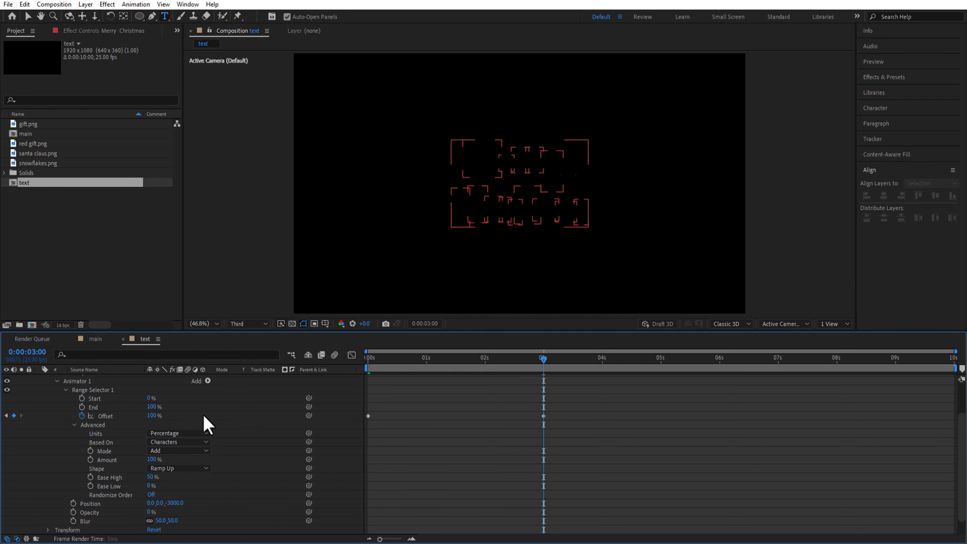
- Apply Easy Ease to both Offset keyframes of the text animator and collapse the text layer's properties
{"action": "key", "text": "Page_Down"}
{"action": "key", "text": "Page_Down"}
{"action": "left_click_drag", "start_coordinate": [568, 406], "coordinate": [368, 423]}
{"action": "right_click", "coordinate": [368, 423]}
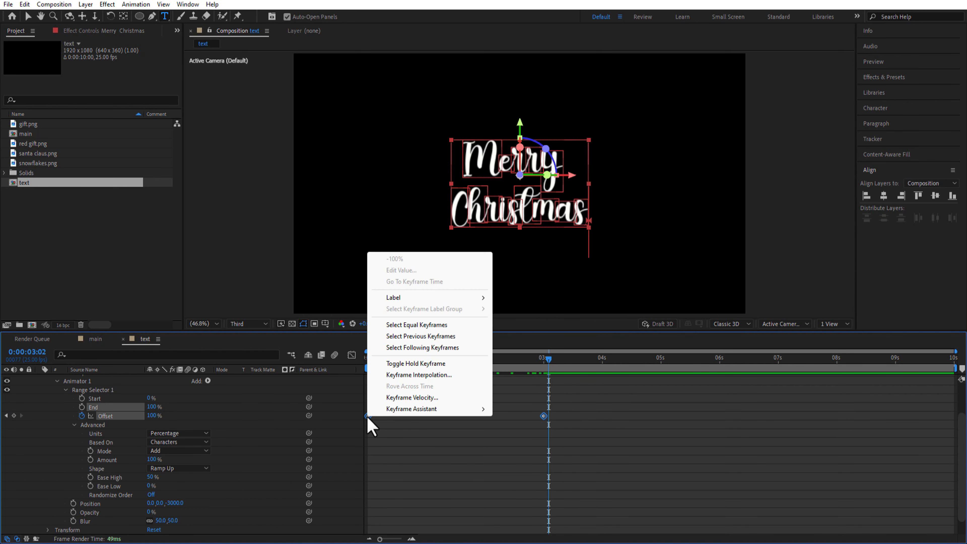
{"action": "mouse_move", "coordinate": [430, 409]}
{"action": "left_click", "coordinate": [528, 441]}
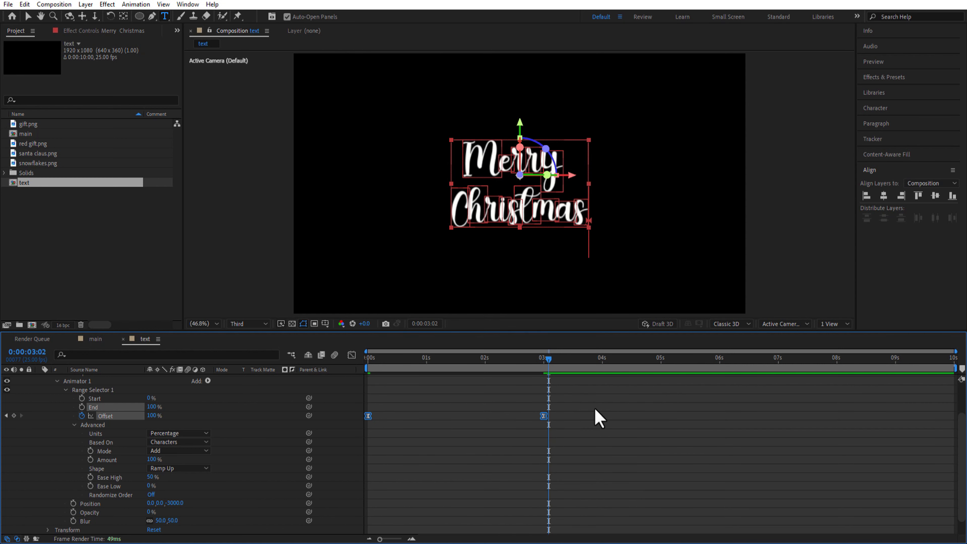
{"action": "scroll", "coordinate": [65, 430], "scroll_direction": "up", "scroll_amount": 5}
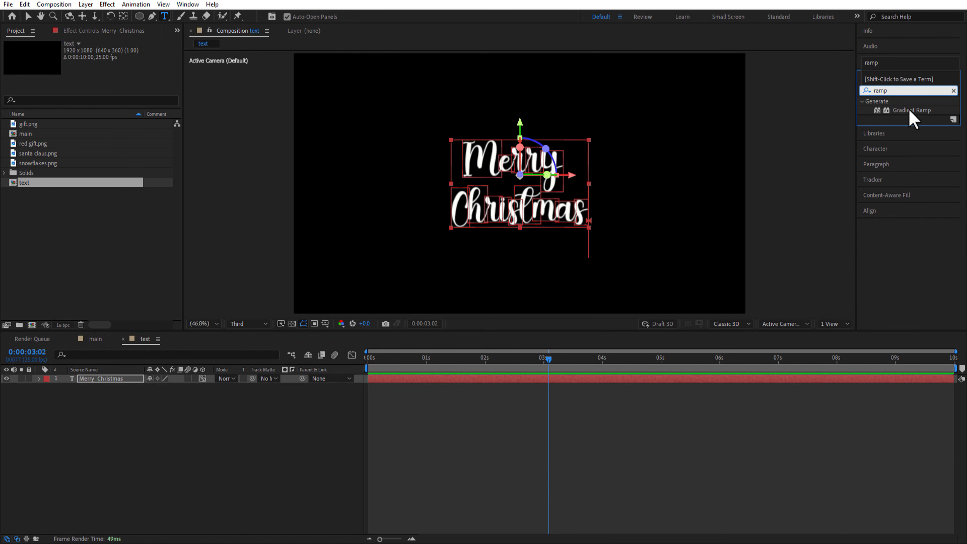
- Apply Gradient Ramp to the Merry Christmas text with start color FFDB7D and end color FFA500
{"action": "left_click_drag", "start_coordinate": [911, 110], "coordinate": [114, 379]}
{"action": "left_click", "coordinate": [104, 70]}
{"action": "type", "text": "FFDB7D"}
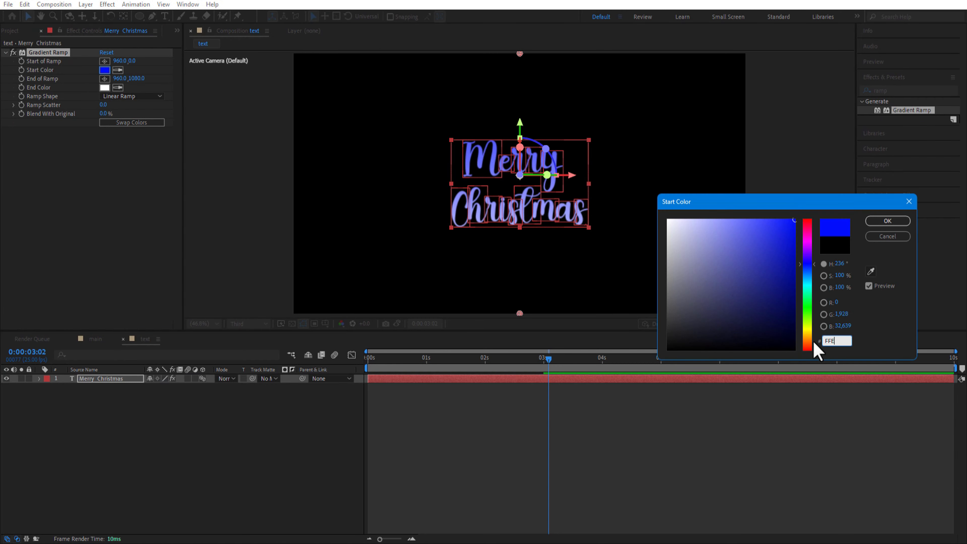
{"action": "left_click", "coordinate": [887, 221]}
{"action": "left_click", "coordinate": [104, 88]}
{"action": "type", "text": "FFA500"}
{"action": "left_click", "coordinate": [887, 221]}
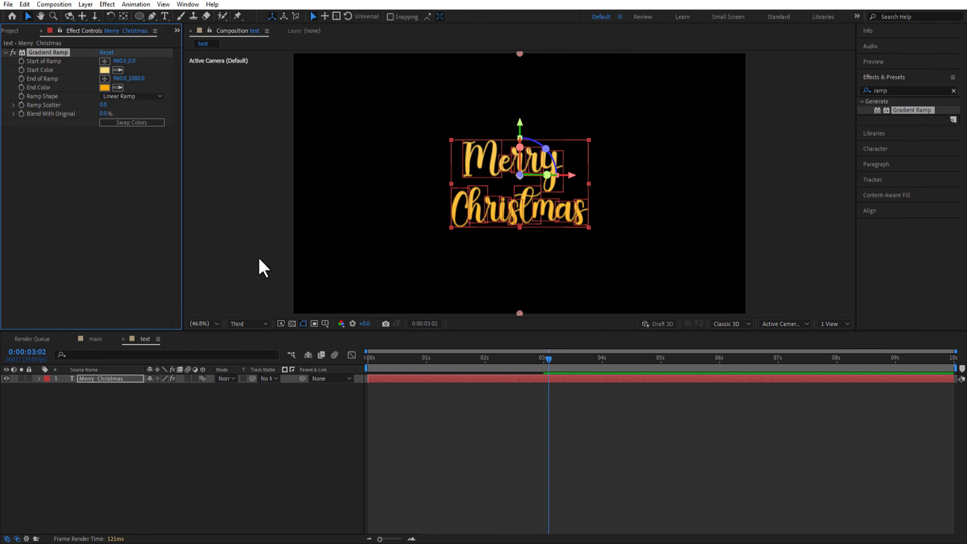
{"action": "left_click", "coordinate": [262, 268]}
- Find the CC Light Sweep effect and apply it to the Merry Christmas text layer
{"action": "left_click", "coordinate": [953, 90]}
{"action": "type", "text": "cc ligh"}
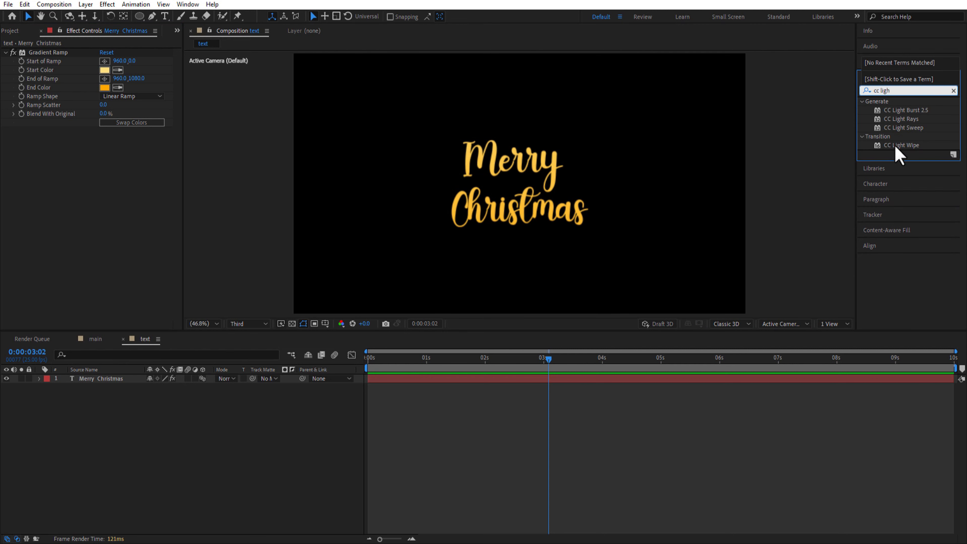
{"action": "left_click", "coordinate": [903, 130]}
{"action": "left_click_drag", "start_coordinate": [905, 132], "coordinate": [159, 461]}
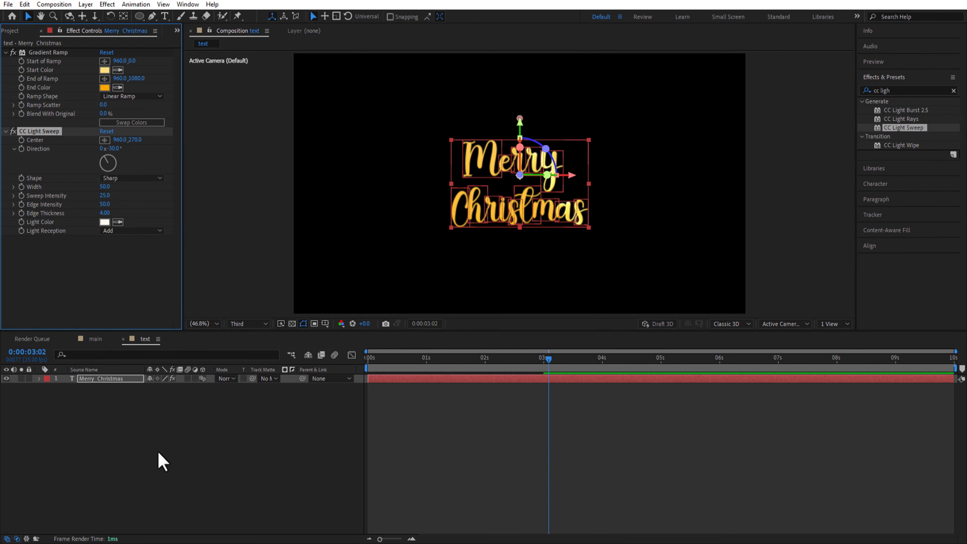
- Animate the light sweep's center across the text, from about 339, 255 at 3 seconds to about 1326, 170 at 4 seconds
{"action": "left_click_drag", "start_coordinate": [520, 119], "coordinate": [375, 122]}
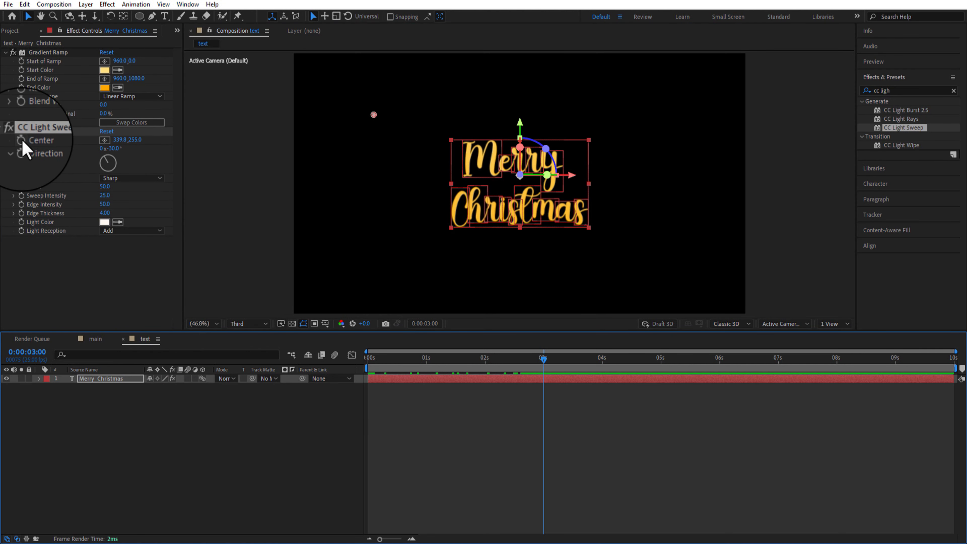
{"action": "left_click", "coordinate": [22, 140]}
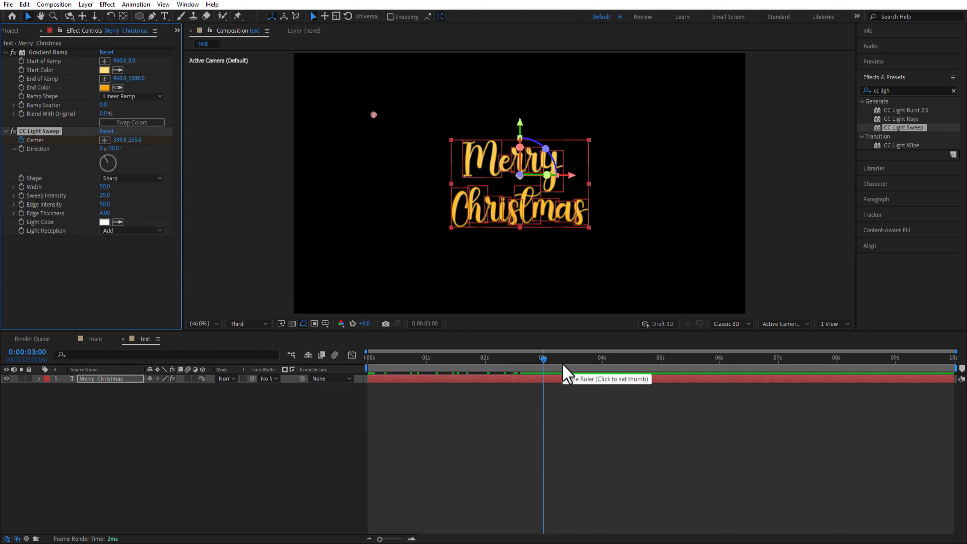
{"action": "left_click_drag", "start_coordinate": [544, 359], "coordinate": [599, 361]}
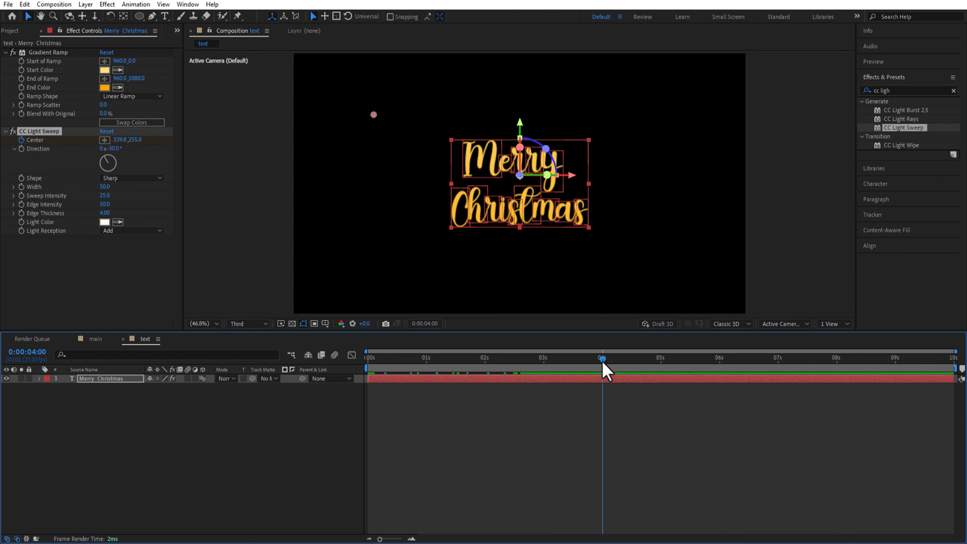
{"action": "left_click_drag", "start_coordinate": [376, 119], "coordinate": [593, 99]}
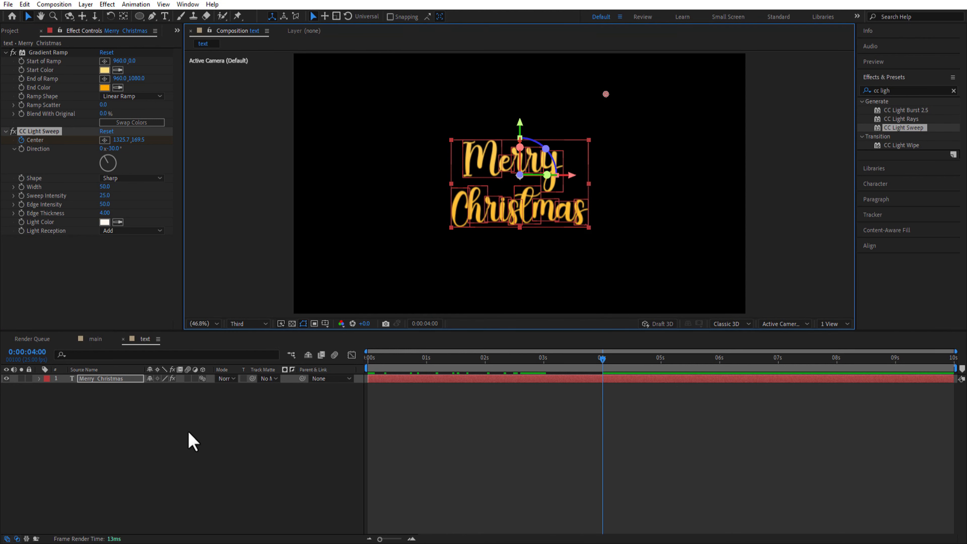
- Add the text composition to the main composition as the uppermost layer
{"action": "left_click", "coordinate": [91, 340]}
{"action": "left_click", "coordinate": [14, 32]}
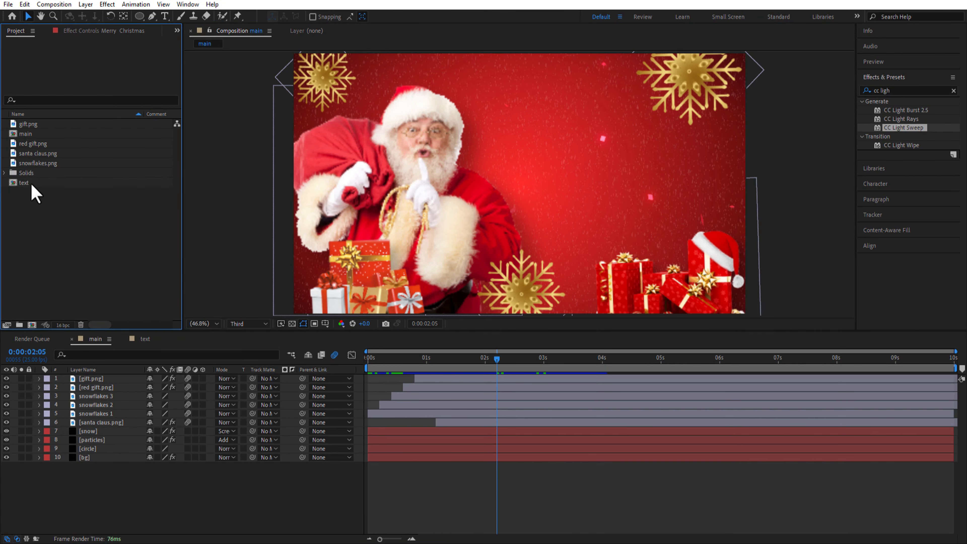
{"action": "left_click_drag", "start_coordinate": [30, 184], "coordinate": [85, 377]}
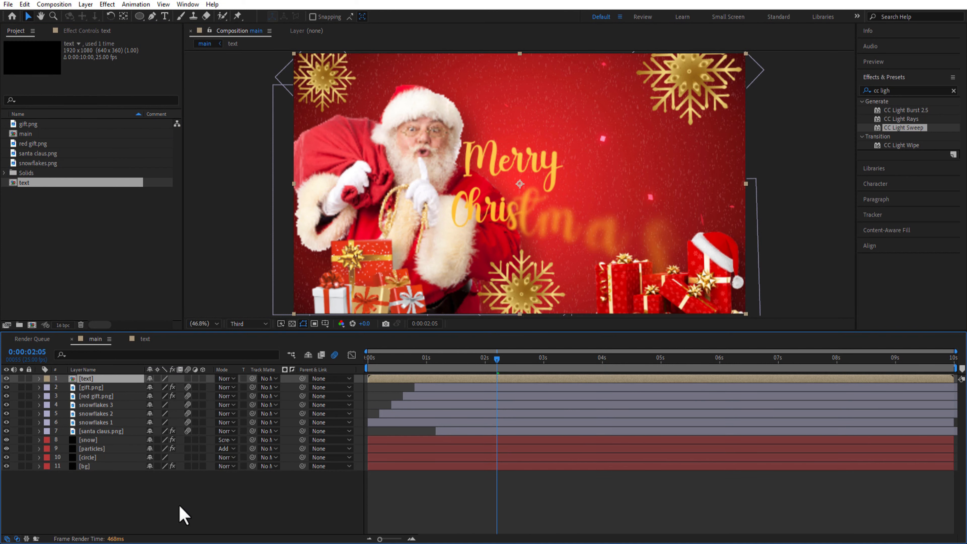
- Move the text layer into the empty area beside Santa above the red gifts and enlarge it
{"action": "key", "text": "p"}
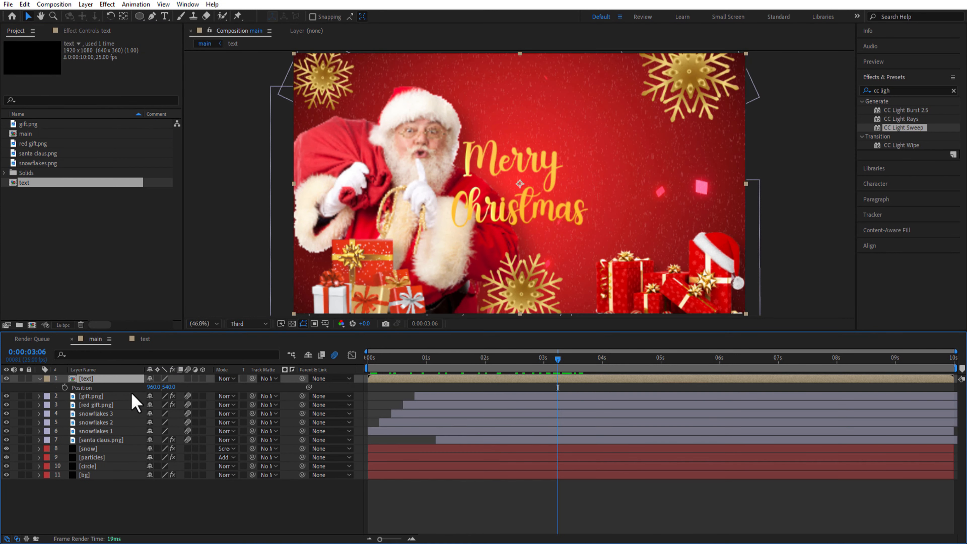
{"action": "mouse_move", "coordinate": [156, 387]}
{"action": "left_mouse_down"}
{"action": "mouse_move", "coordinate": [354, 387]}
{"action": "mouse_move", "coordinate": [152, 388]}
{"action": "mouse_move", "coordinate": [170, 387]}
{"action": "left_mouse_up"}
{"action": "key", "text": "s"}
{"action": "left_click", "coordinate": [152, 507]}
{"action": "left_click", "coordinate": [38, 379]}
{"action": "key", "text": "Page_Up"}
{"action": "key", "text": "Page_Up"}
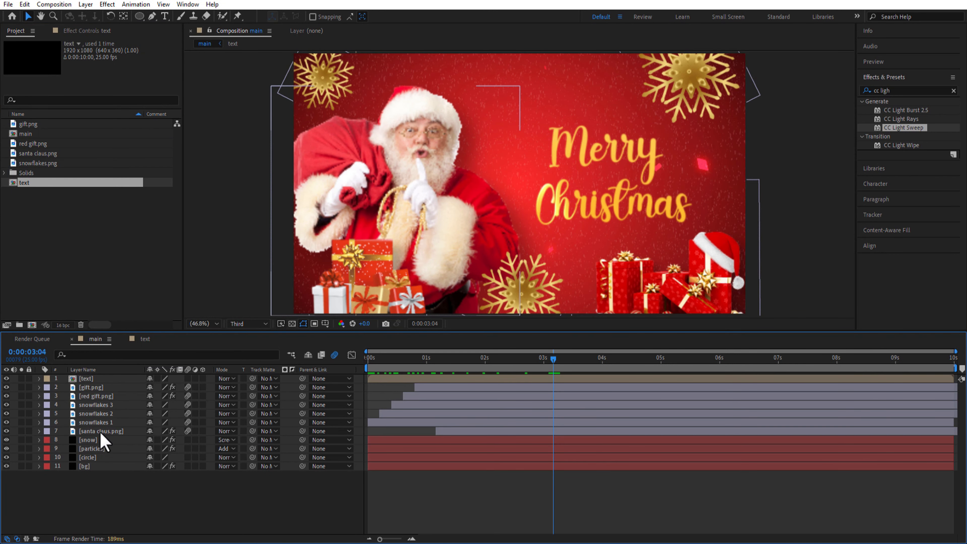
- Copy the Drop Shadow effect from the Santa layer onto the text layer
{"action": "left_click", "coordinate": [101, 432]}
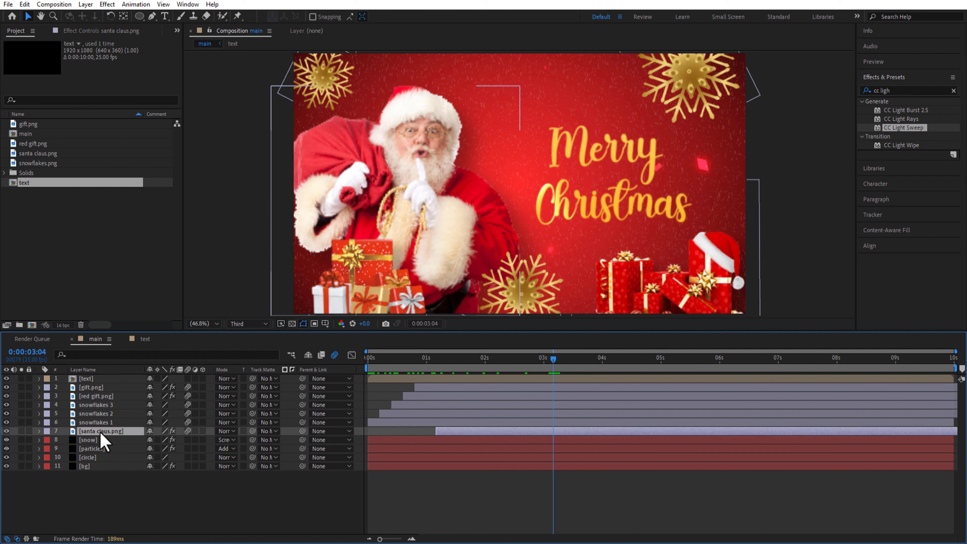
{"action": "left_click", "coordinate": [84, 31]}
{"action": "left_click", "coordinate": [39, 52]}
{"action": "key", "text": "ctrl+c"}
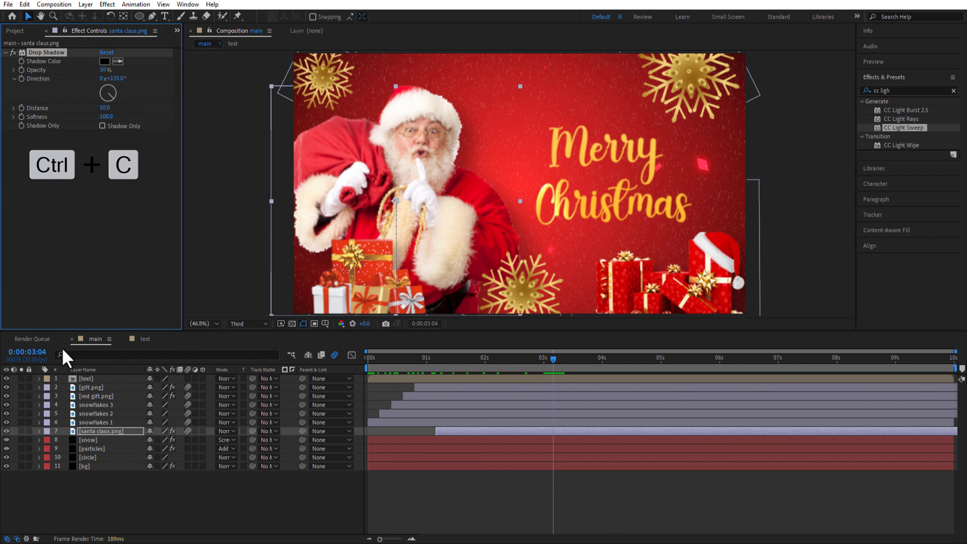
{"action": "left_click", "coordinate": [91, 378]}
{"action": "key", "text": "ctrl+v"}
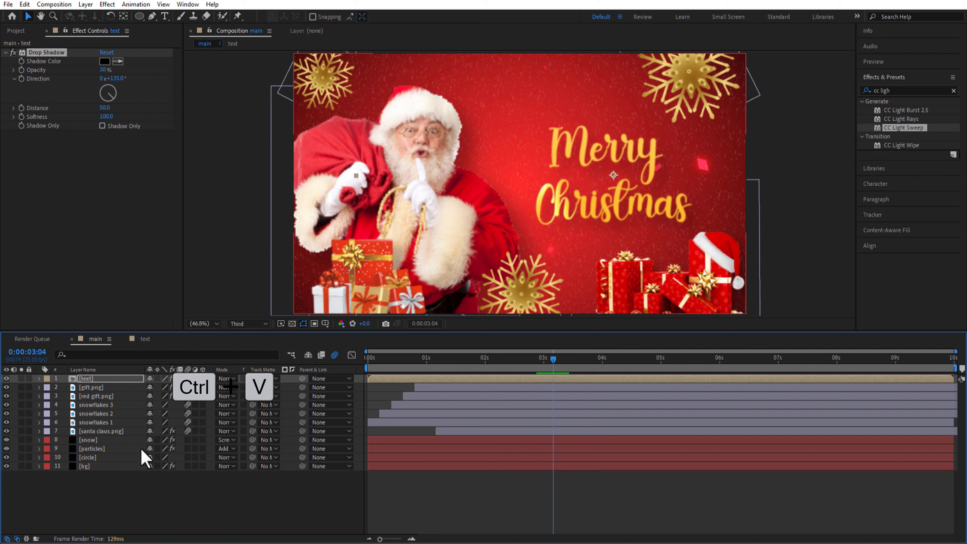
{"action": "left_click", "coordinate": [148, 511]}
- Apply the Stylize Glow effect to the text layer and adjust its glow threshold
{"action": "left_click", "coordinate": [909, 91]}
{"action": "type", "text": "glow"}
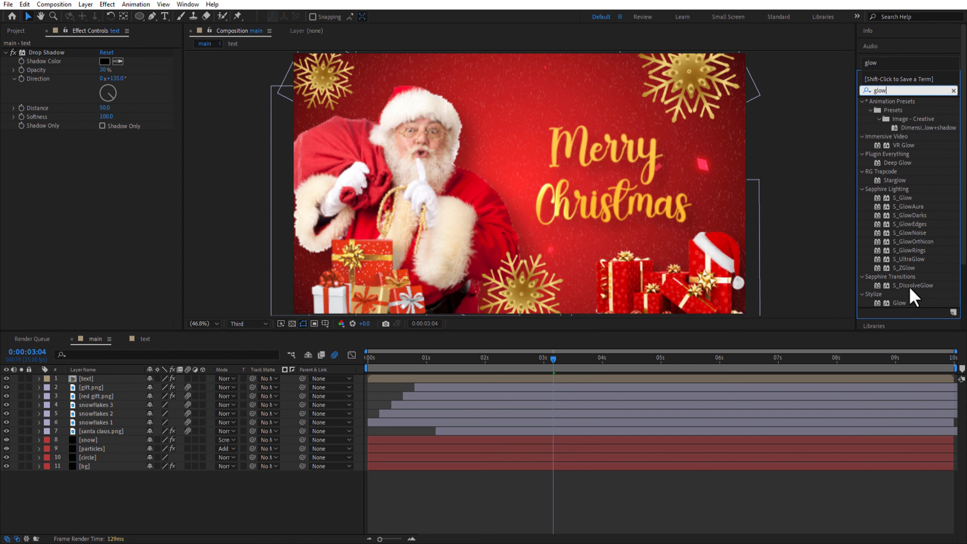
{"action": "left_click_drag", "start_coordinate": [899, 303], "coordinate": [709, 348]}
{"action": "left_click_drag", "start_coordinate": [109, 377], "coordinate": [105, 378]}
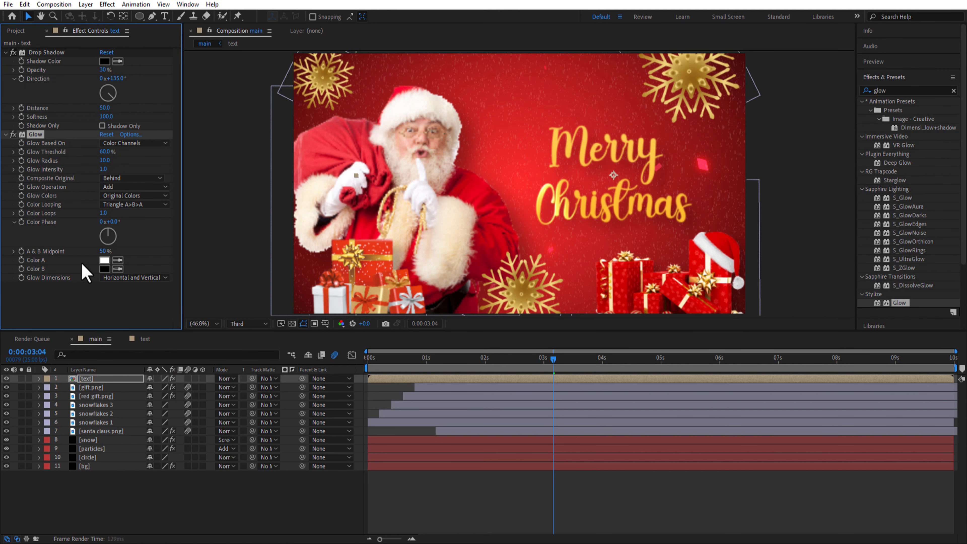
{"action": "key", "text": "ctrl+z"}
{"action": "left_click_drag", "start_coordinate": [105, 153], "coordinate": [142, 156]}
{"action": "left_click", "coordinate": [13, 137]}
- Add jingle bell.png above the text layer in the main composition and scale it to 10%
{"action": "left_click_drag", "start_coordinate": [51, 135], "coordinate": [85, 379]}
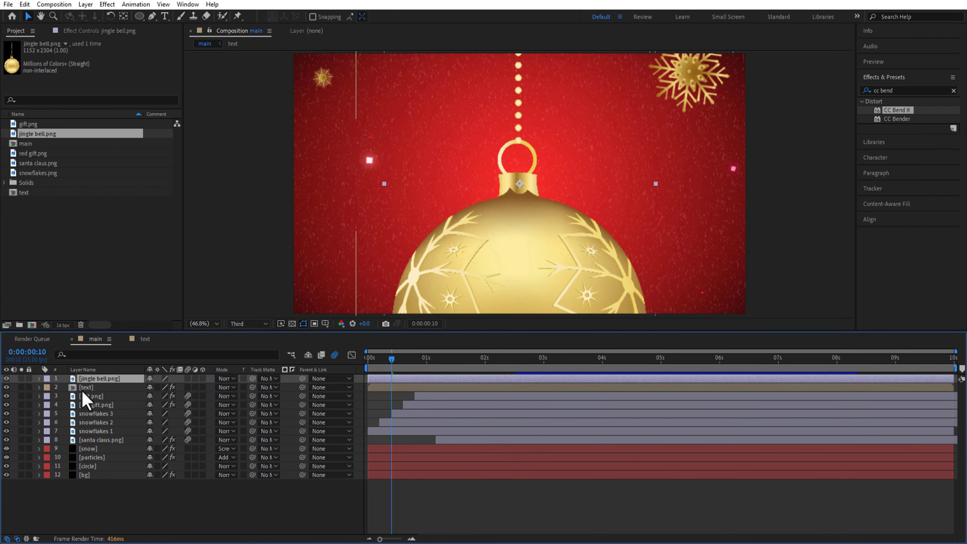
{"action": "key", "text": "s"}
{"action": "left_click", "coordinate": [167, 387]}
{"action": "type", "text": "10"}
{"action": "left_click", "coordinate": [213, 390]}
- Hang the jingle bell from the upper edge of the frame by setting its position to 960, 110
{"action": "left_click", "coordinate": [116, 379]}
{"action": "key", "text": "p"}
{"action": "left_click_drag", "start_coordinate": [168, 387], "coordinate": [151, 387]}
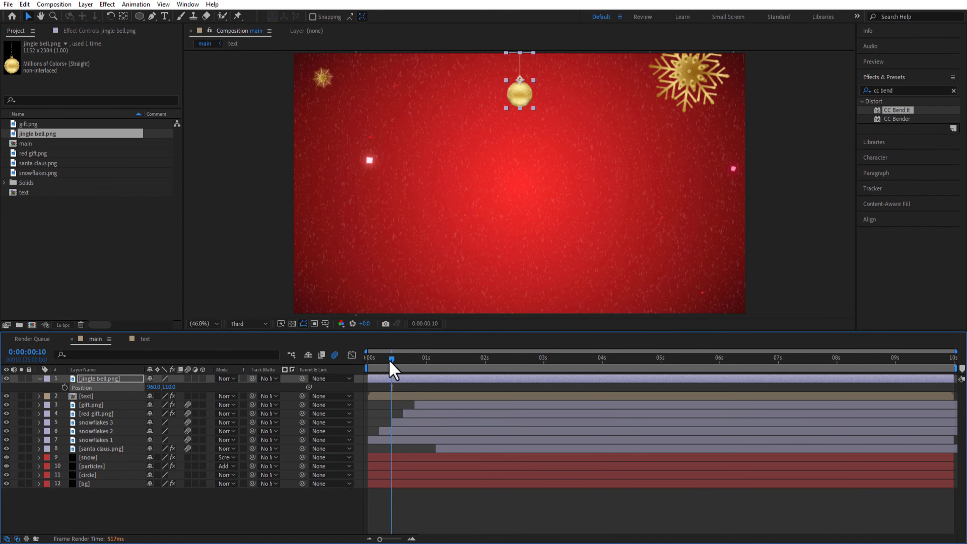
- Start the jingle bell layer at 1 second and move its anchor point to the upper end of its string
{"action": "left_click_drag", "start_coordinate": [390, 364], "coordinate": [441, 384]}
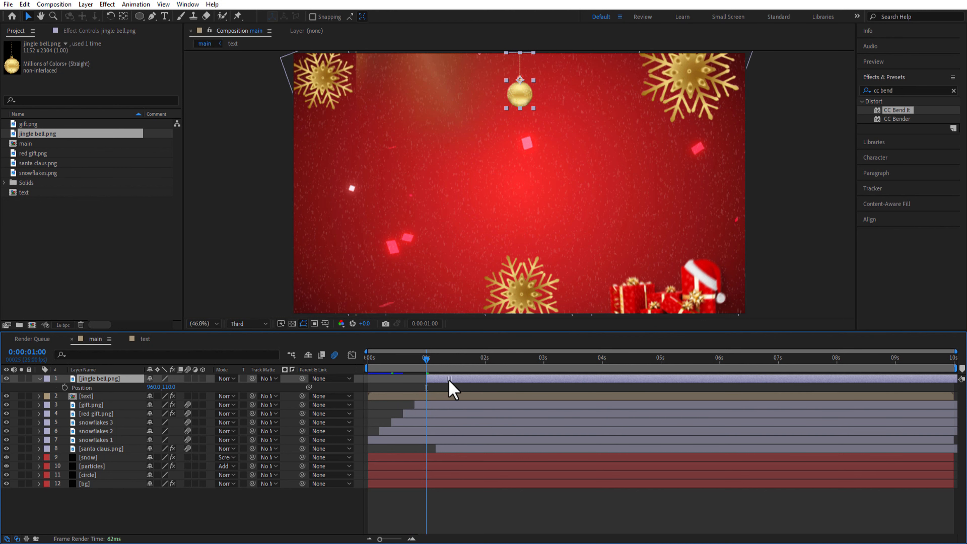
{"action": "key", "text": "s"}
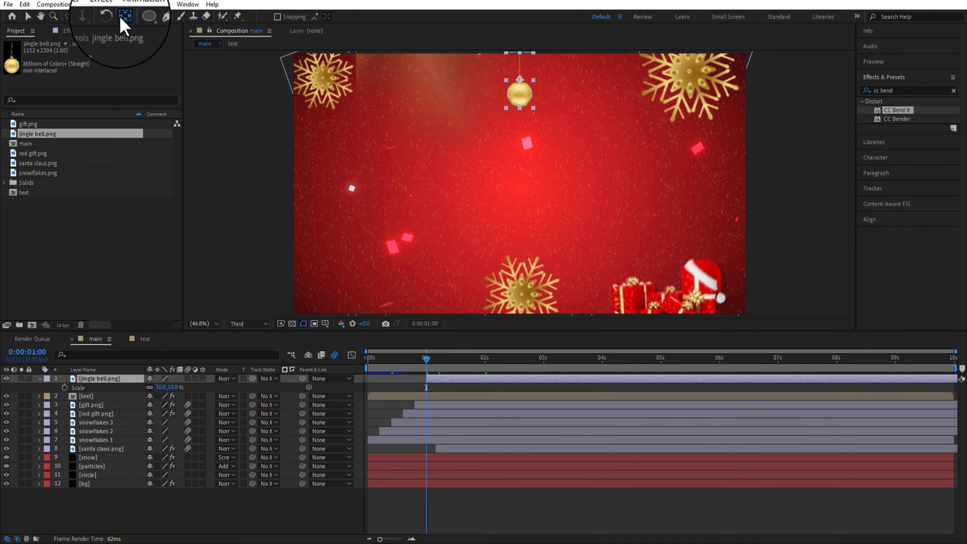
{"action": "left_click_drag", "start_coordinate": [519, 79], "coordinate": [519, 53]}
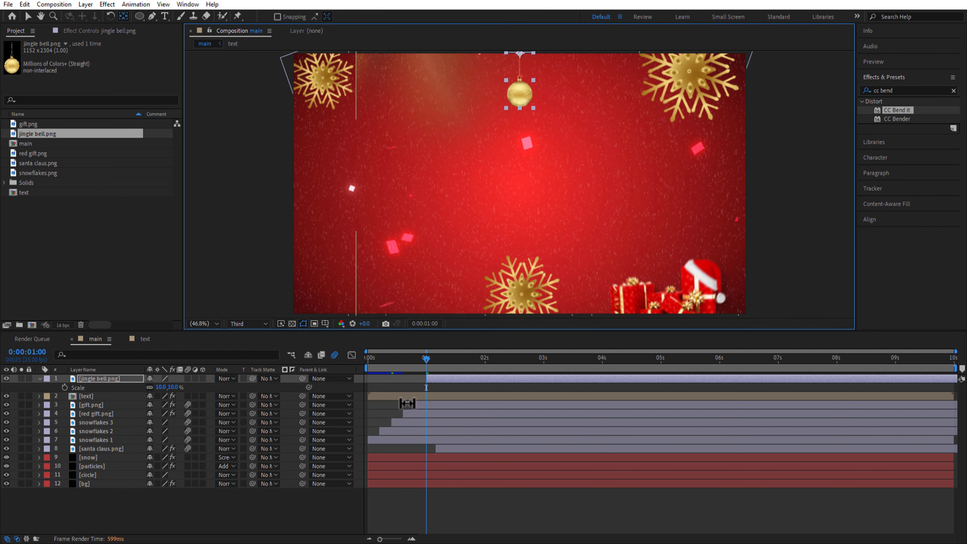
- Keyframe the jingle bell's scale from 0% at 1 second to 10% at 2 seconds
{"action": "left_click", "coordinate": [65, 387]}
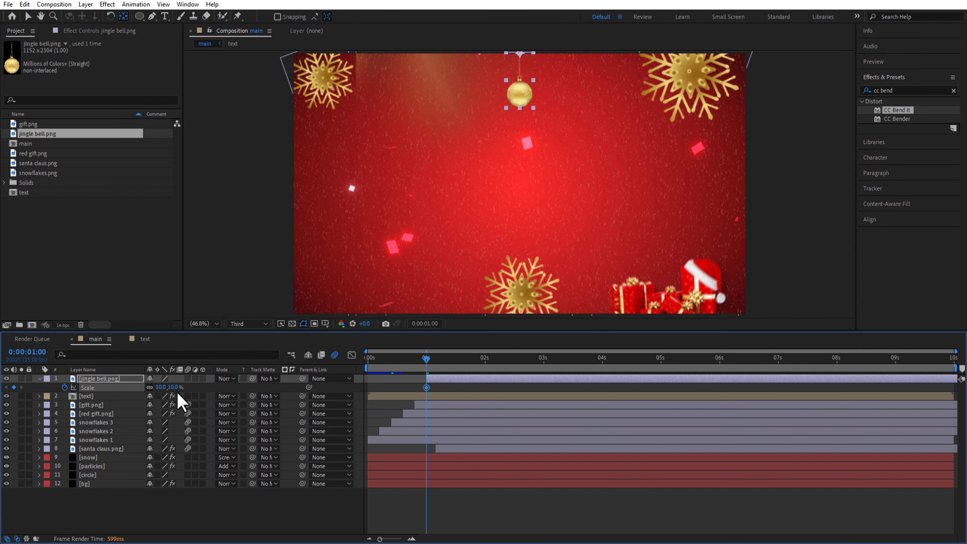
{"action": "type", "text": "0"}
{"action": "key", "text": "Return"}
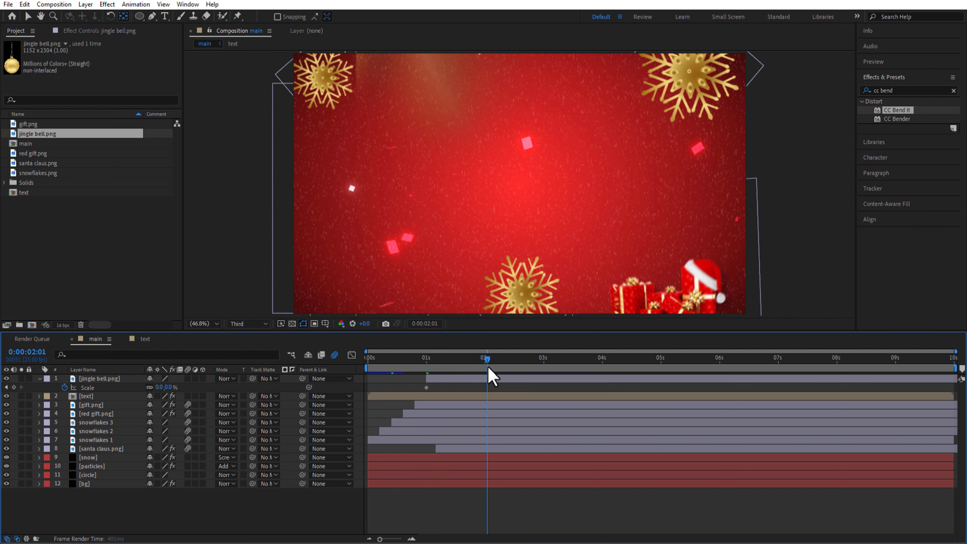
{"action": "left_click", "coordinate": [484, 363]}
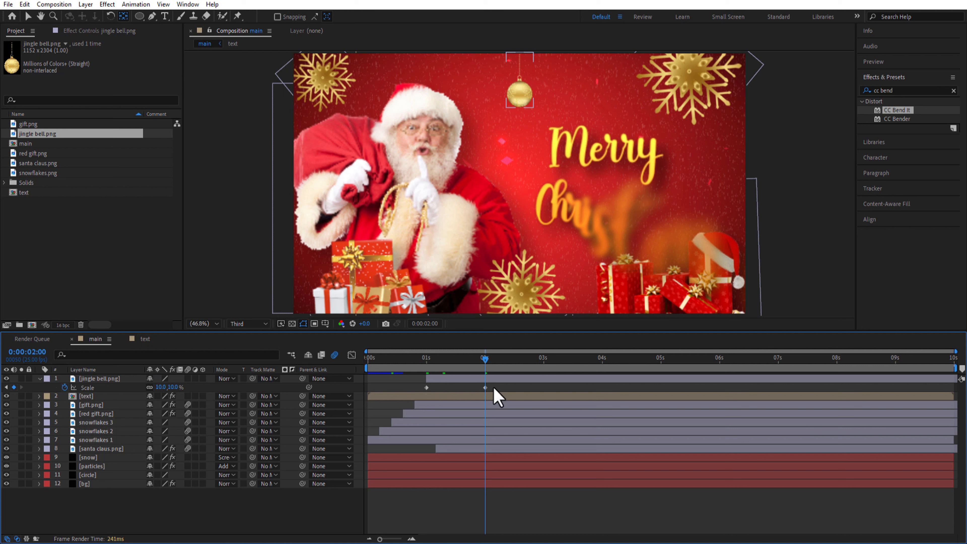
- Apply Easy Ease to both scale keyframes of the jingle bell layer
{"action": "left_click_drag", "start_coordinate": [494, 388], "coordinate": [413, 385]}
{"action": "right_click", "coordinate": [426, 388]}
{"action": "mouse_move", "coordinate": [474, 381]}
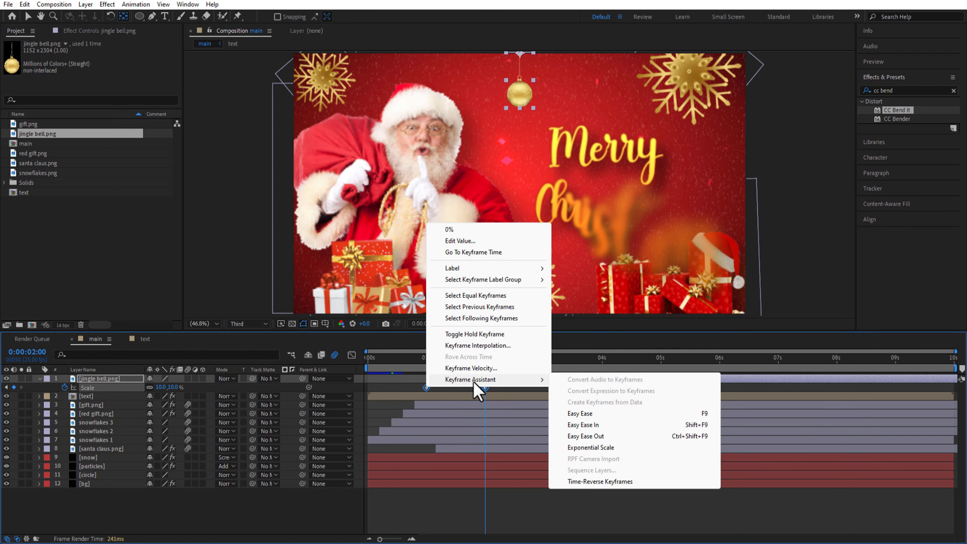
{"action": "left_click", "coordinate": [579, 413]}
- Reshape the bell's scale speed graph for a fast start and slow finish, with the end keyframe's influence at 100%
{"action": "left_click", "coordinate": [351, 356]}
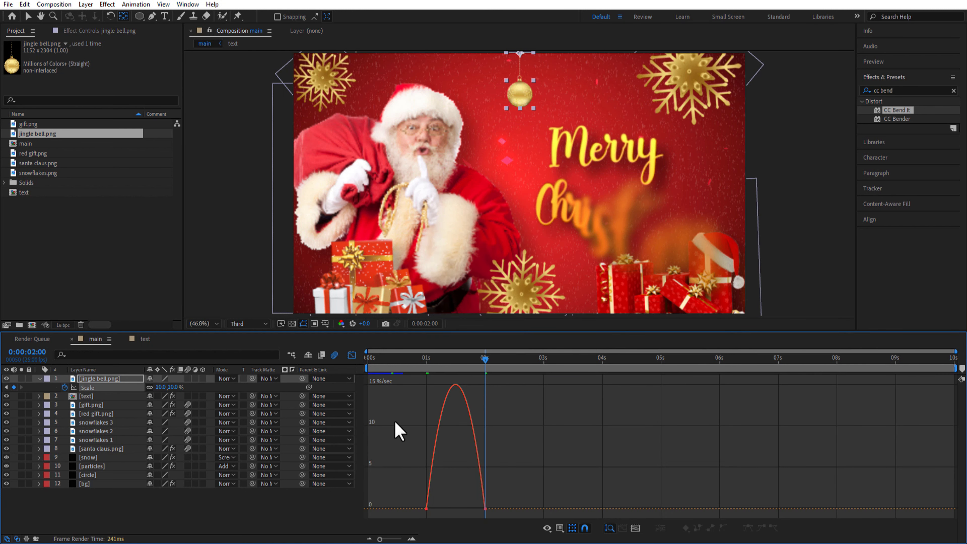
{"action": "left_click_drag", "start_coordinate": [532, 472], "coordinate": [417, 519]}
{"action": "left_click_drag", "start_coordinate": [475, 504], "coordinate": [418, 506]}
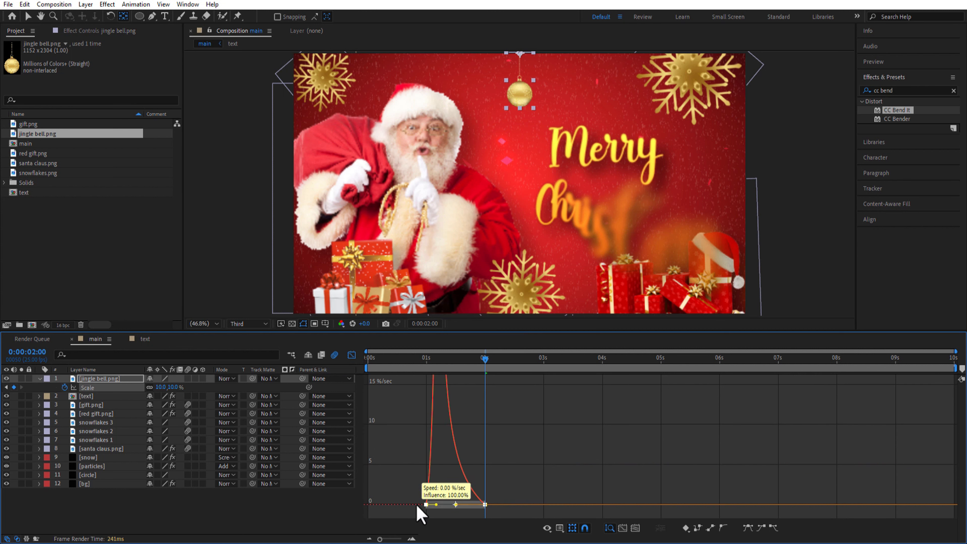
{"action": "left_click", "coordinate": [351, 355]}
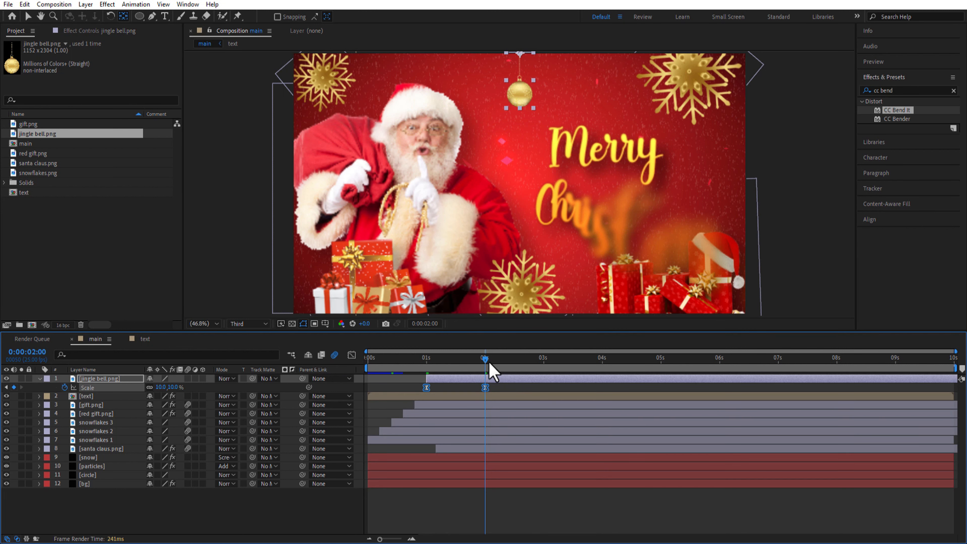
{"action": "left_click_drag", "start_coordinate": [486, 361], "coordinate": [438, 361]}
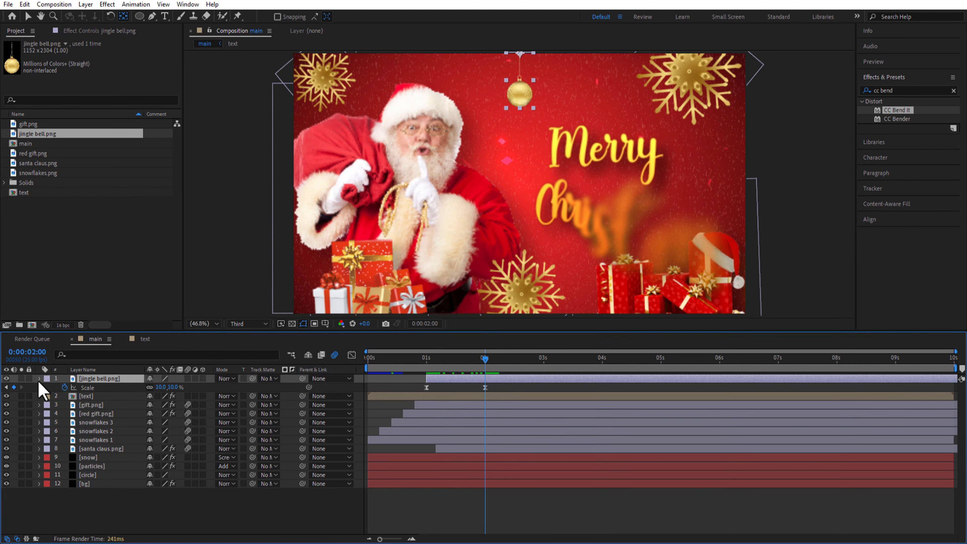
{"action": "left_click", "coordinate": [39, 379]}
- Apply CC Bend It to the jingle bell, with its start at 618.8, -325.1 and its end at 597.4, 2757.4
{"action": "left_click_drag", "start_coordinate": [896, 114], "coordinate": [122, 379]}
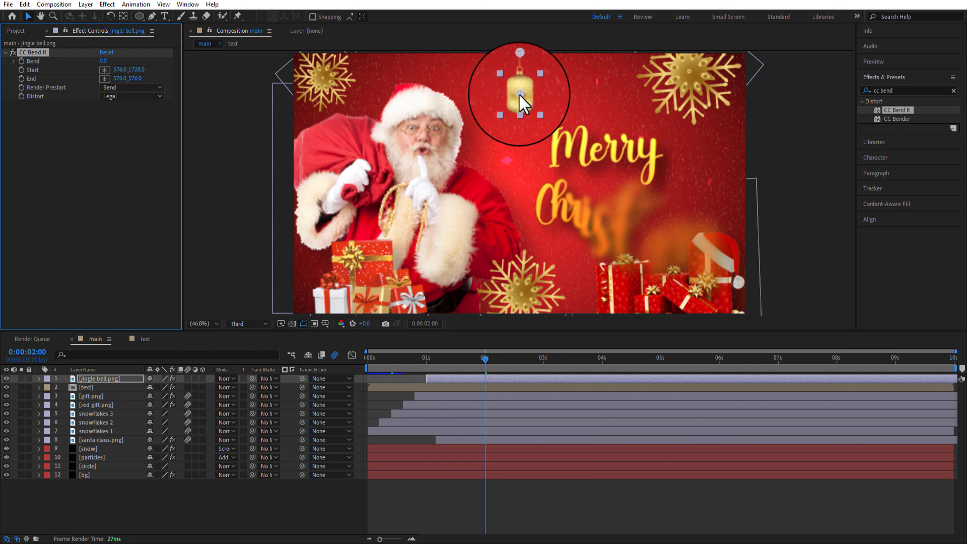
{"action": "left_click_drag", "start_coordinate": [520, 97], "coordinate": [521, 120]}
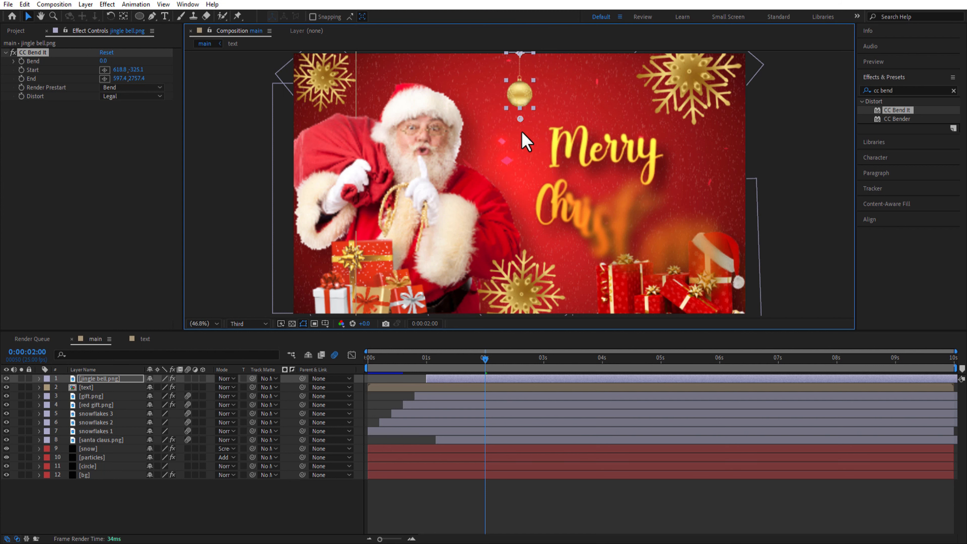
- Keyframe the jingle bell's Bend from 10 at 1 second to -10 at 2 seconds
{"action": "left_click_drag", "start_coordinate": [478, 372], "coordinate": [427, 371]}
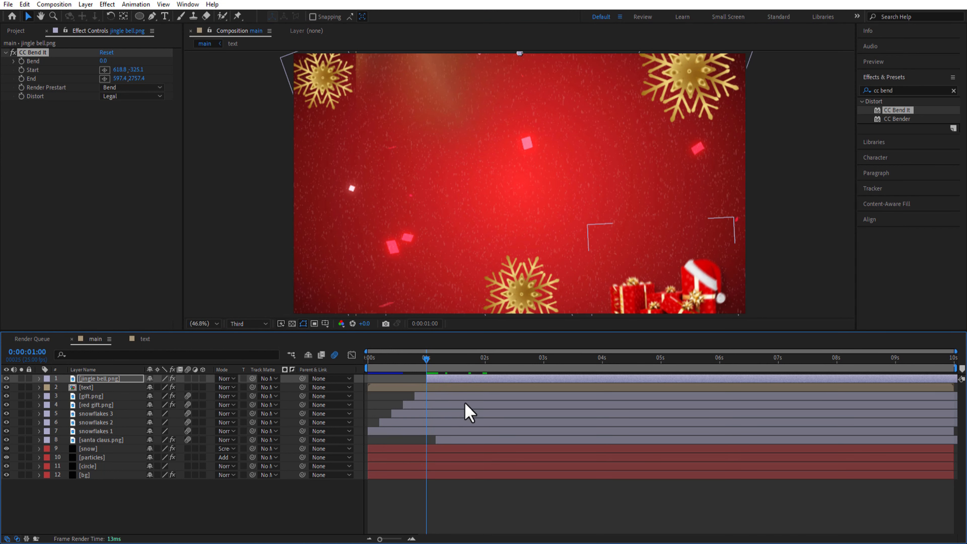
{"action": "left_click", "coordinate": [22, 62]}
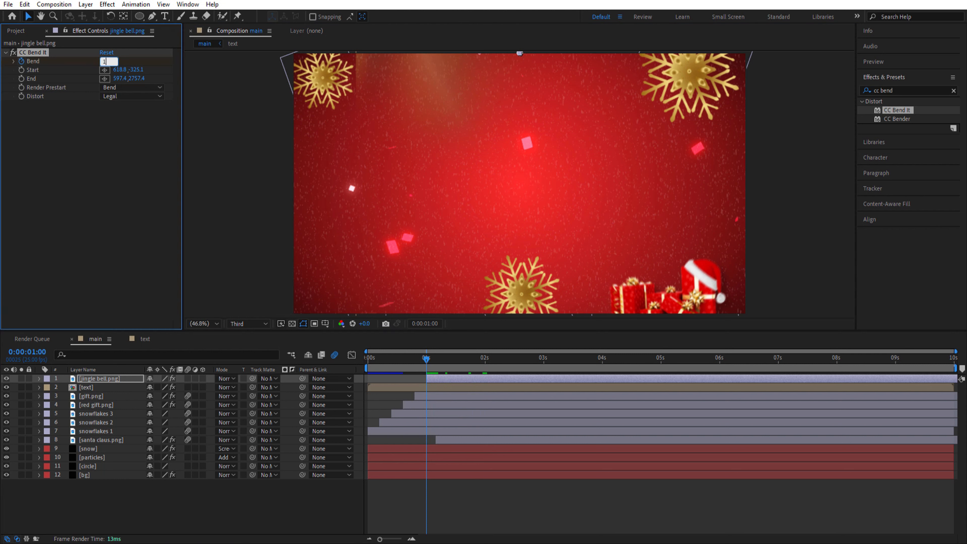
{"action": "key", "text": "Return"}
{"action": "left_click_drag", "start_coordinate": [423, 361], "coordinate": [483, 367]}
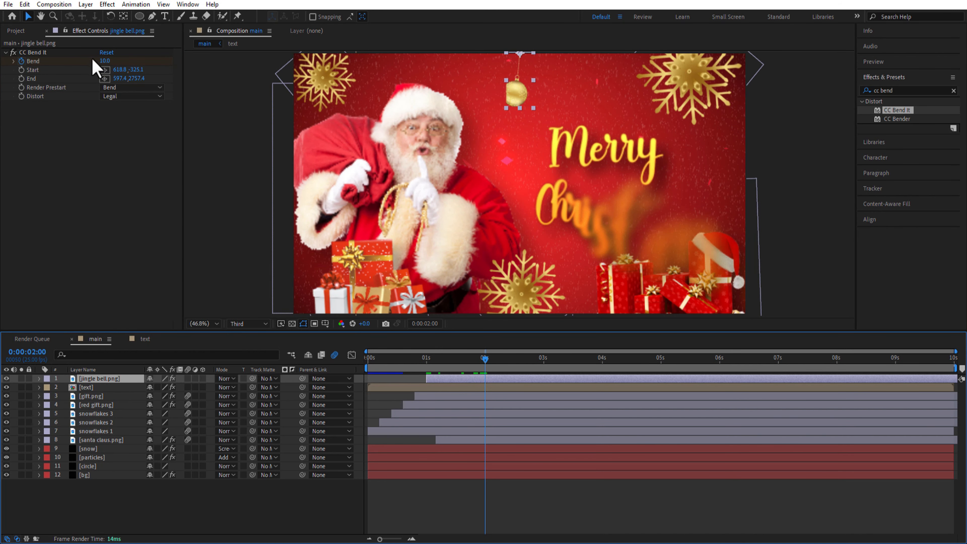
{"action": "left_click", "coordinate": [106, 61]}
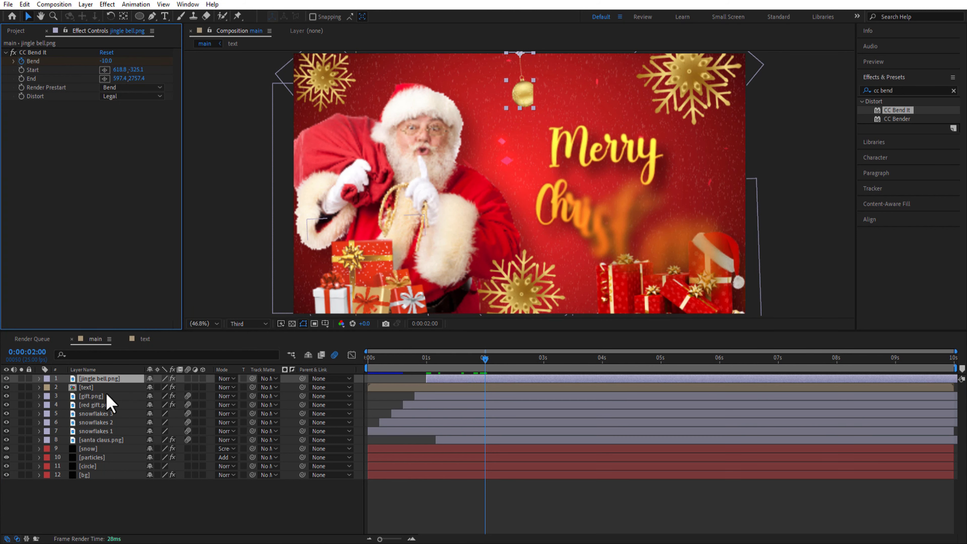
- Reveal the jingle bell's keyframes and move its second Bend keyframe to 3 seconds
{"action": "left_click", "coordinate": [99, 380]}
{"action": "key", "text": "u"}
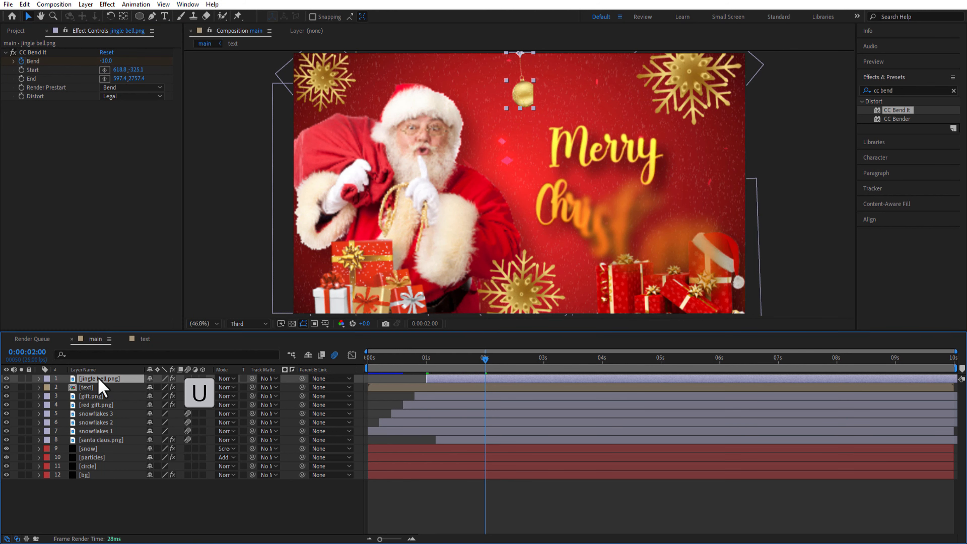
{"action": "left_click_drag", "start_coordinate": [486, 366], "coordinate": [596, 389]}
{"action": "left_click_drag", "start_coordinate": [484, 396], "coordinate": [426, 394]}
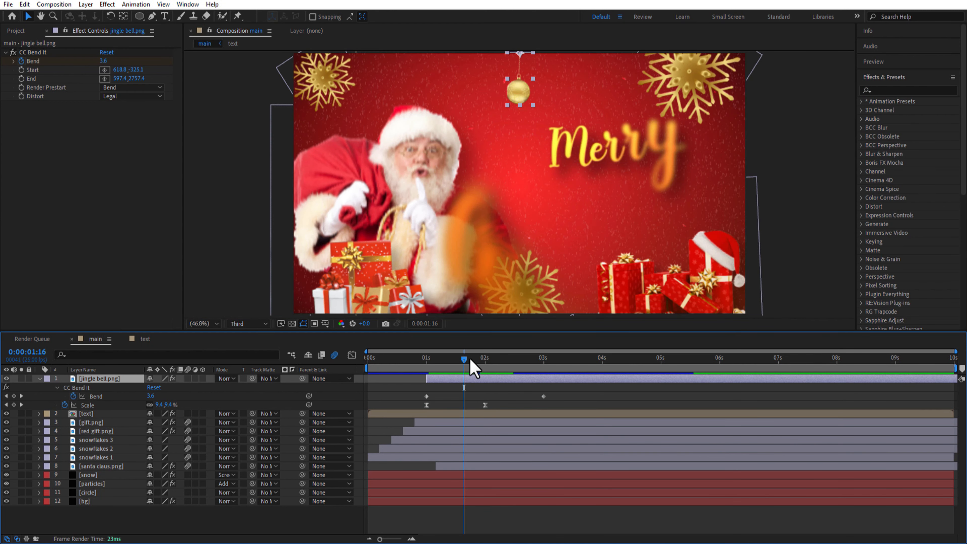
- Soften the swing by setting the bell's Bend keyframes to 3 at 1 second and -3 at 3 seconds
{"action": "left_click_drag", "start_coordinate": [464, 361], "coordinate": [426, 372]}
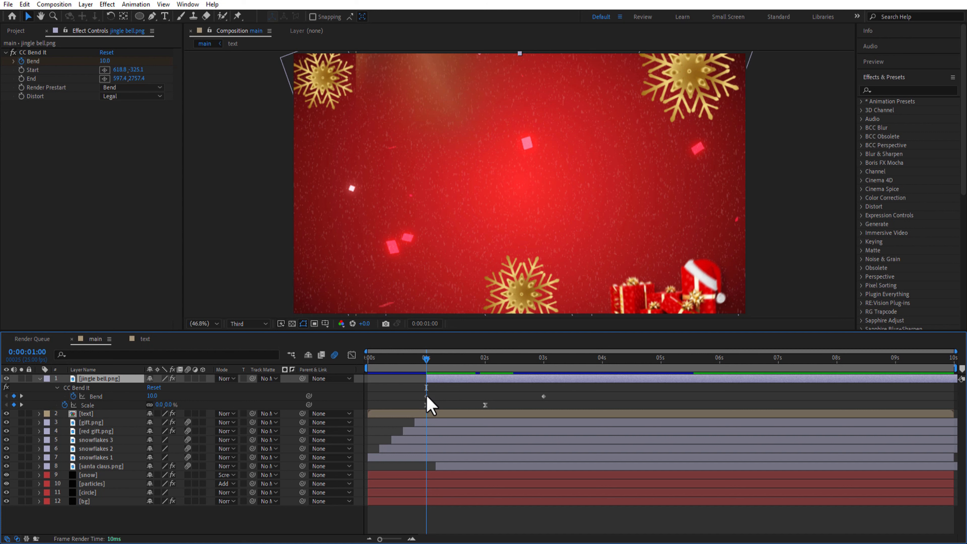
{"action": "left_click", "coordinate": [105, 60]}
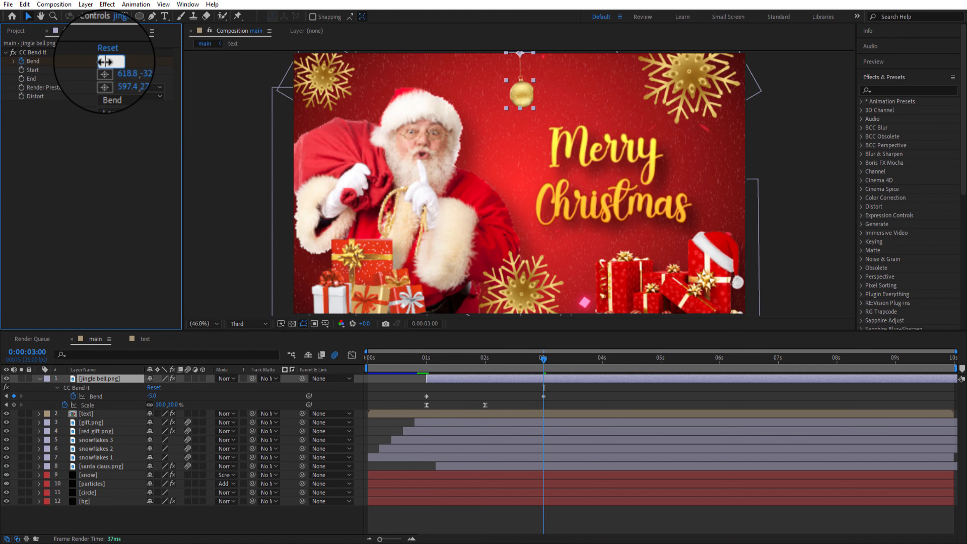
{"action": "type", "text": "-3"}
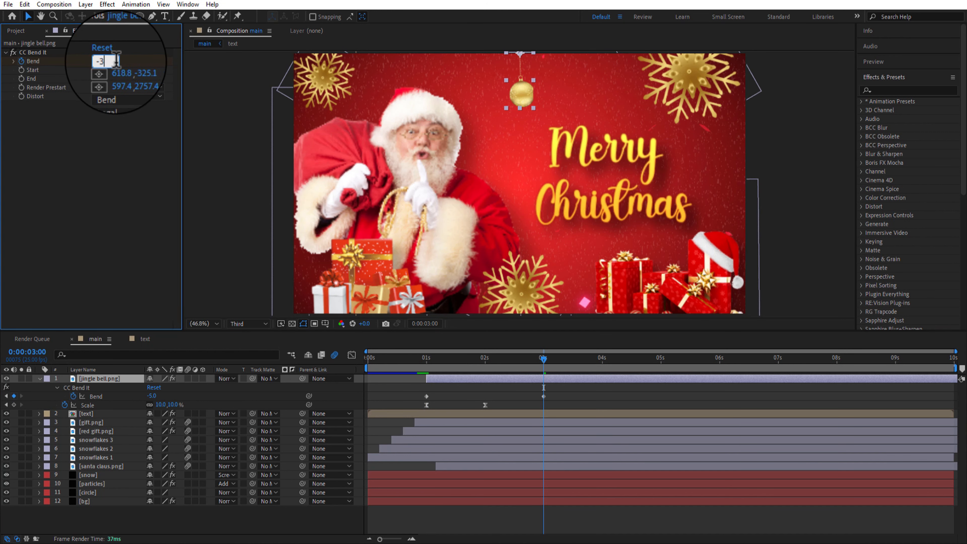
{"action": "key", "text": "Return"}
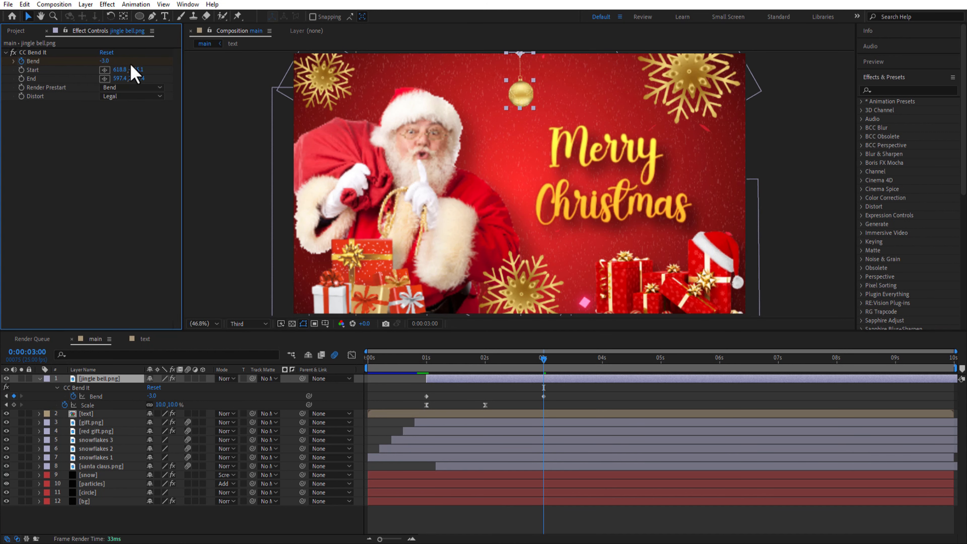
{"action": "left_click_drag", "start_coordinate": [543, 362], "coordinate": [425, 387]}
{"action": "left_click", "coordinate": [105, 61]}
{"action": "type", "text": "3"}
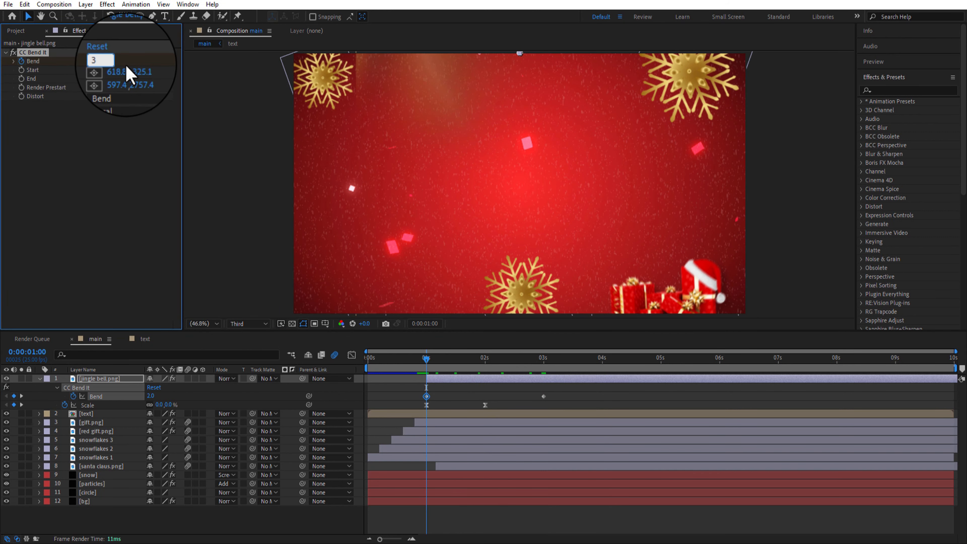
{"action": "key", "text": "Return"}
- Apply Easy Ease to both Bend keyframes of the jingle bell
{"action": "left_click_drag", "start_coordinate": [427, 362], "coordinate": [430, 404]}
{"action": "right_click", "coordinate": [427, 397]}
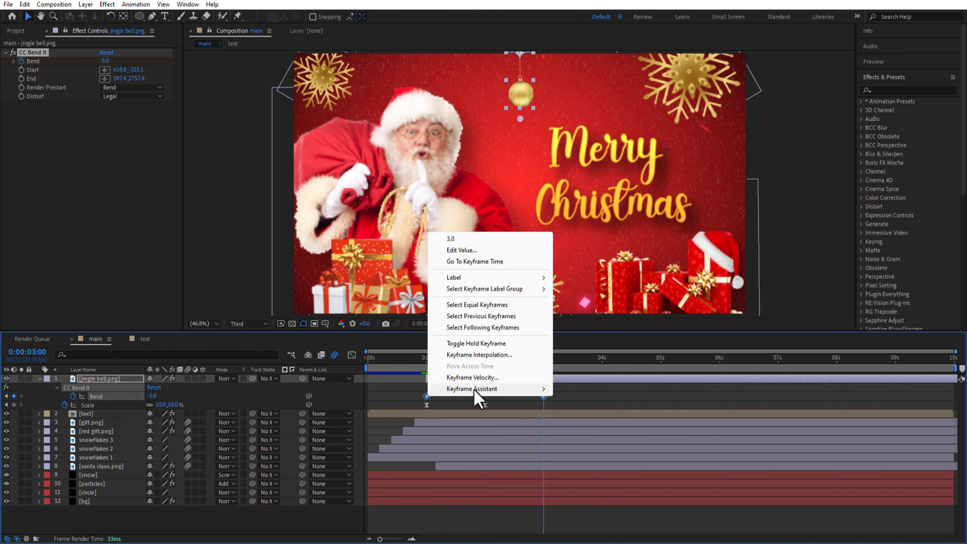
{"action": "mouse_move", "coordinate": [476, 381]}
{"action": "left_click", "coordinate": [596, 421]}
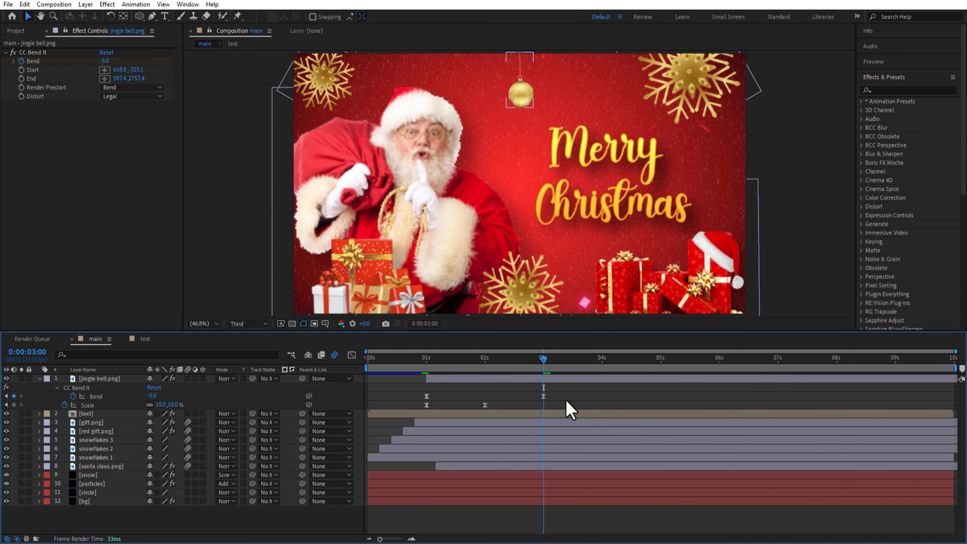
- Loop the bell's swing with the expression loopOut("pingpong") on Bend and preview the motion
{"action": "left_click", "coordinate": [73, 396], "text": "alt"}
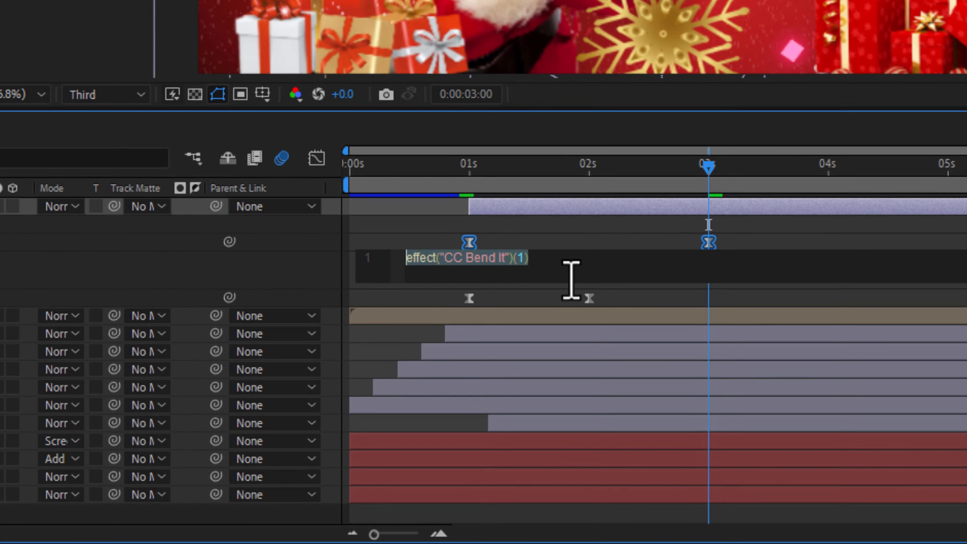
{"action": "type", "text": "loopOut()"}
{"action": "type", "text": "\"pingpong"}
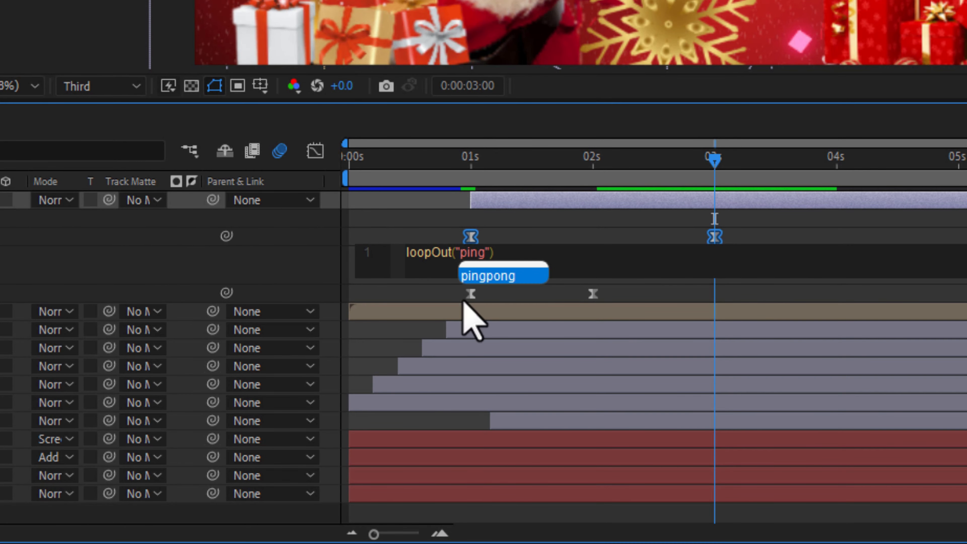
{"action": "left_click", "coordinate": [736, 296]}
{"action": "left_click_drag", "start_coordinate": [354, 162], "coordinate": [555, 229]}
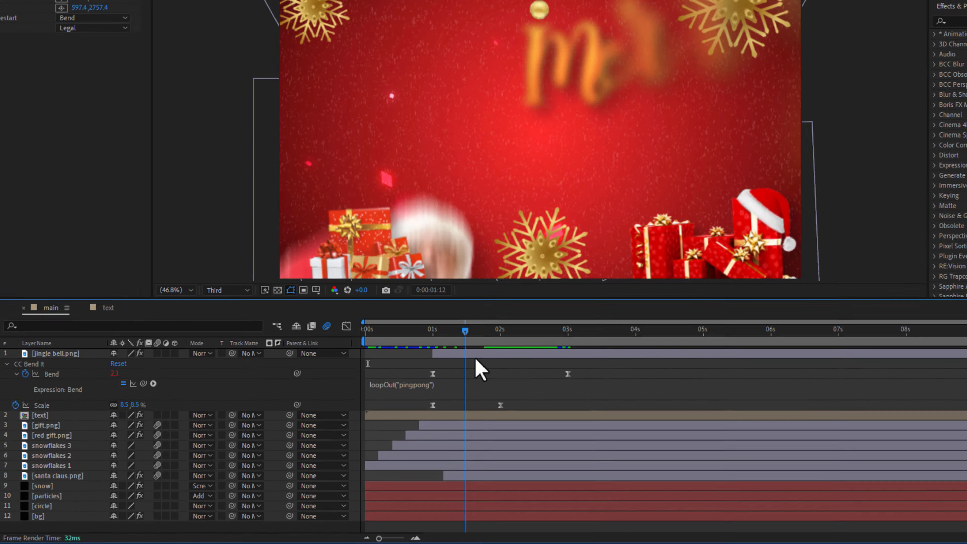
{"action": "left_click_drag", "start_coordinate": [476, 360], "coordinate": [727, 395]}
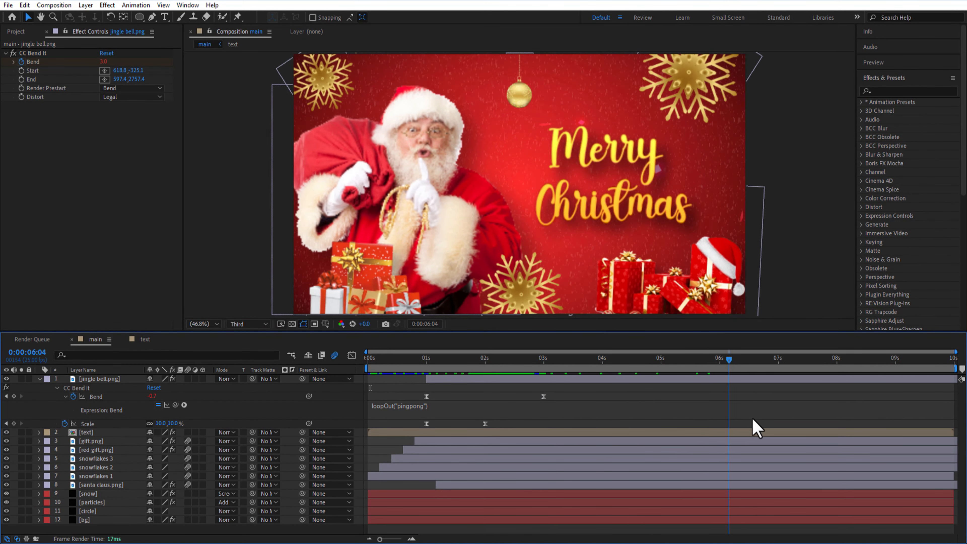
- Rename the jingle bell.png layer as jingle bell 1
{"action": "left_click", "coordinate": [108, 378]}
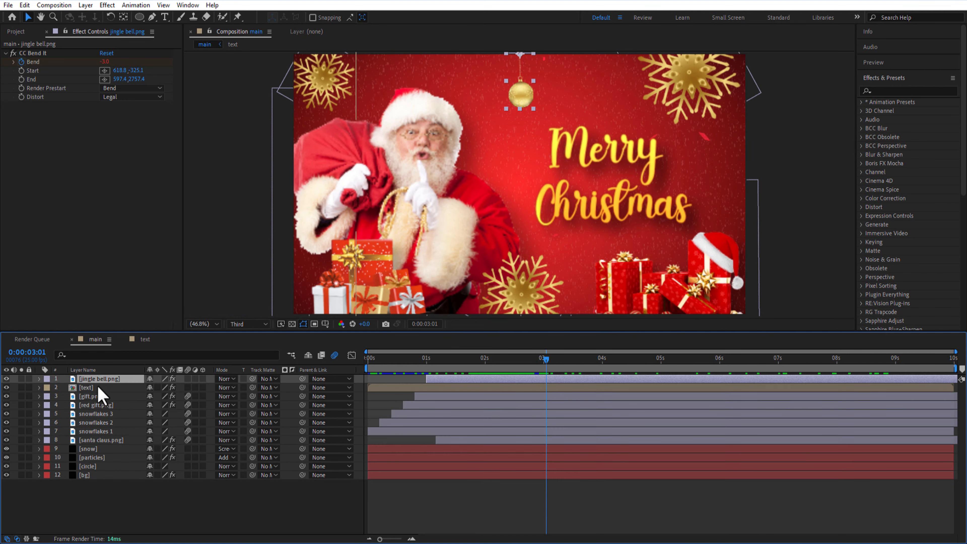
{"action": "key", "text": "Return"}
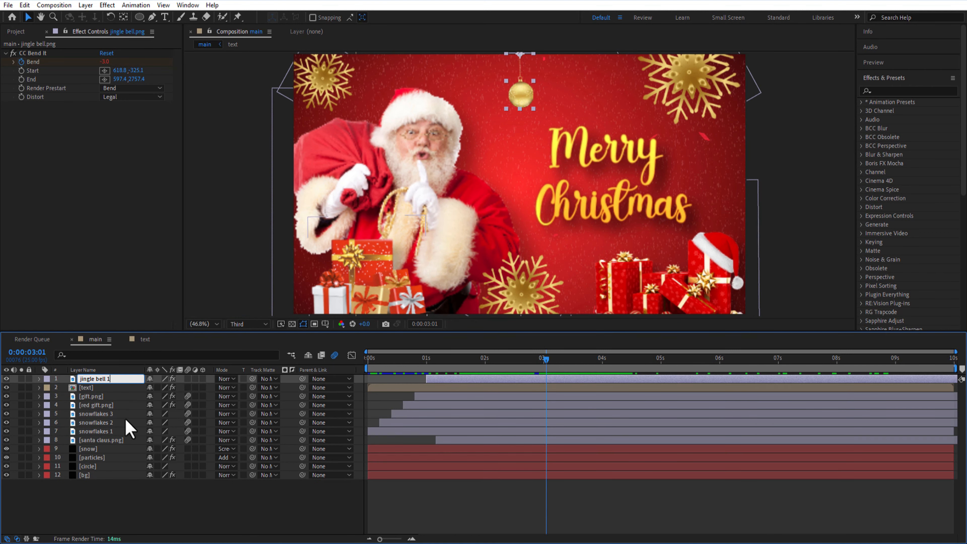
{"action": "key", "text": "Return"}
- Duplicate jingle bell 1 and shift the copy so that it starts at 0:00:01:10
{"action": "key", "text": "ctrl+d"}
{"action": "left_click", "coordinate": [449, 359]}
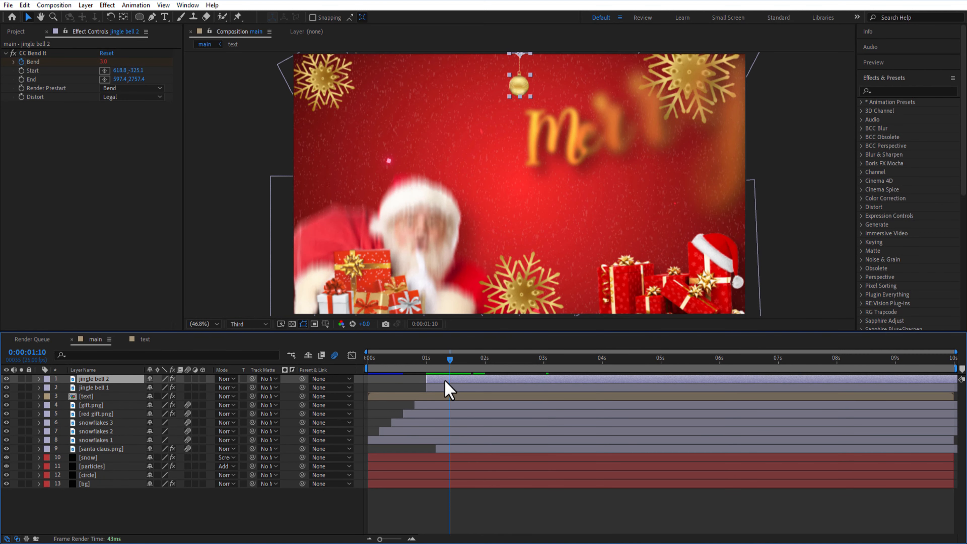
{"action": "mouse_move", "coordinate": [445, 380]}
{"action": "left_mouse_down"}
{"action": "mouse_move", "coordinate": [463, 380]}
{"action": "mouse_move", "coordinate": [461, 366]}
{"action": "mouse_move", "coordinate": [475, 365]}
{"action": "mouse_move", "coordinate": [458, 369]}
{"action": "left_mouse_up"}
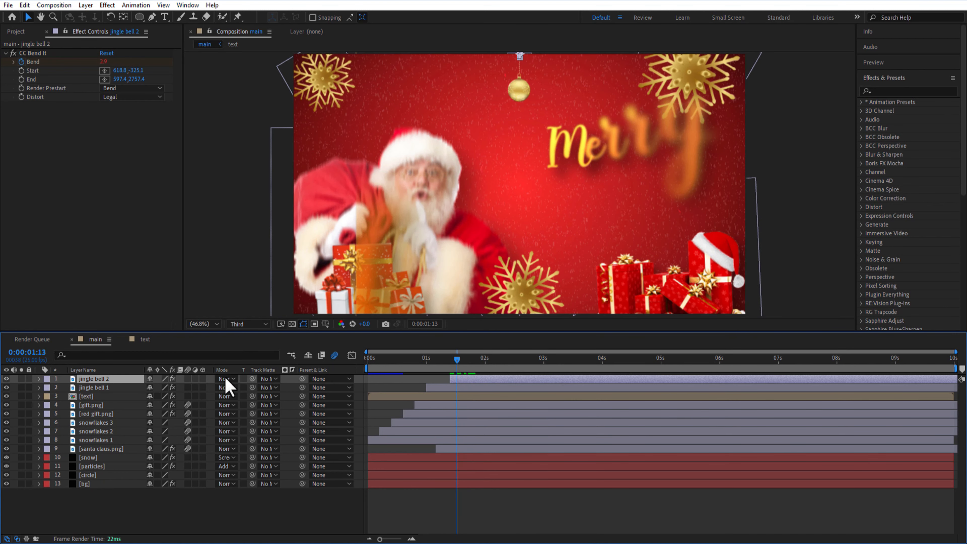
- Place jingle bell 2 to the right of the first bell and set its scale keyframe at 0:00:02:10 to 5%
{"action": "key", "text": "s"}
{"action": "key", "text": "k"}
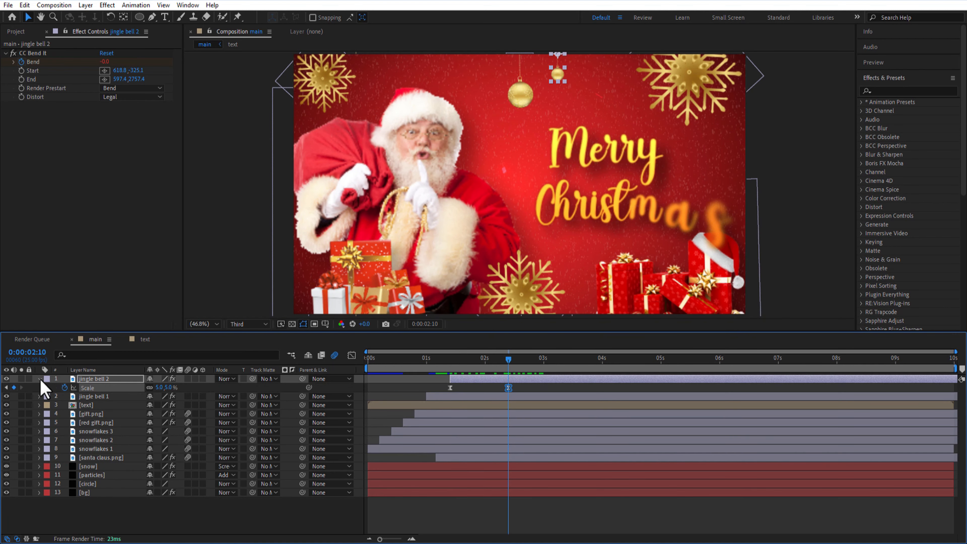
{"action": "left_click", "coordinate": [39, 379]}
- Duplicate jingle bell 1 to the top of the layer stack, starting at about 1.8 seconds and hanging right of the small bell
{"action": "left_click", "coordinate": [97, 389]}
{"action": "key", "text": "ctrl+d"}
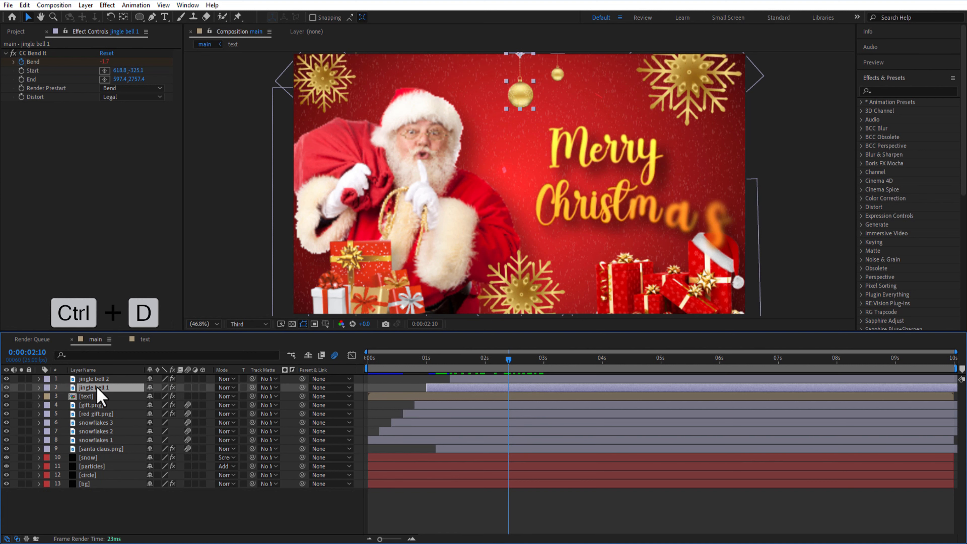
{"action": "left_click_drag", "start_coordinate": [104, 389], "coordinate": [105, 376]}
{"action": "left_click_drag", "start_coordinate": [453, 359], "coordinate": [703, 384]}
{"action": "key", "text": "["}
{"action": "left_click", "coordinate": [91, 511]}
- Enable motion blur on all three jingle bell layers
{"action": "left_click", "coordinate": [188, 396]}
{"action": "left_click", "coordinate": [188, 388]}
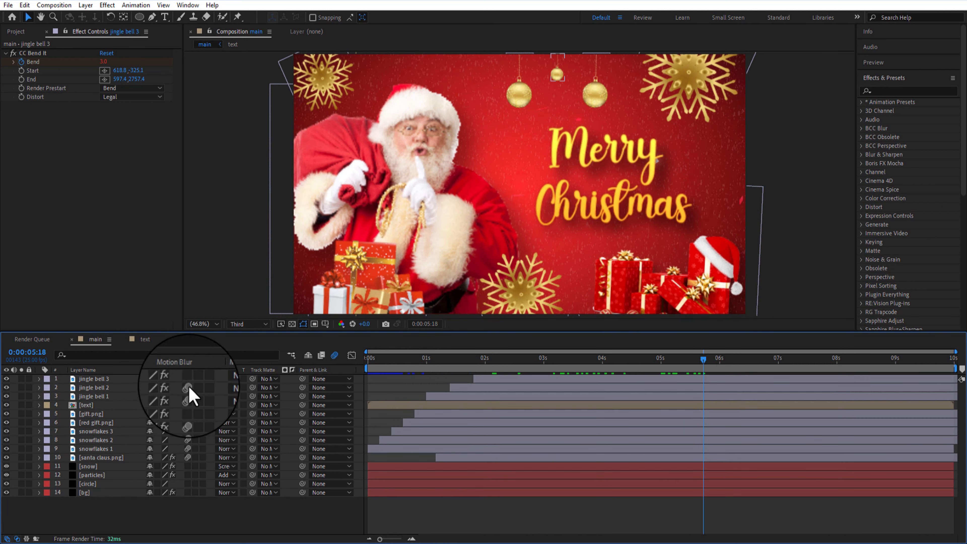
{"action": "left_click", "coordinate": [188, 379]}
- Create an adjustment layer above all the other layers in the main composition
{"action": "right_click", "coordinate": [117, 512]}
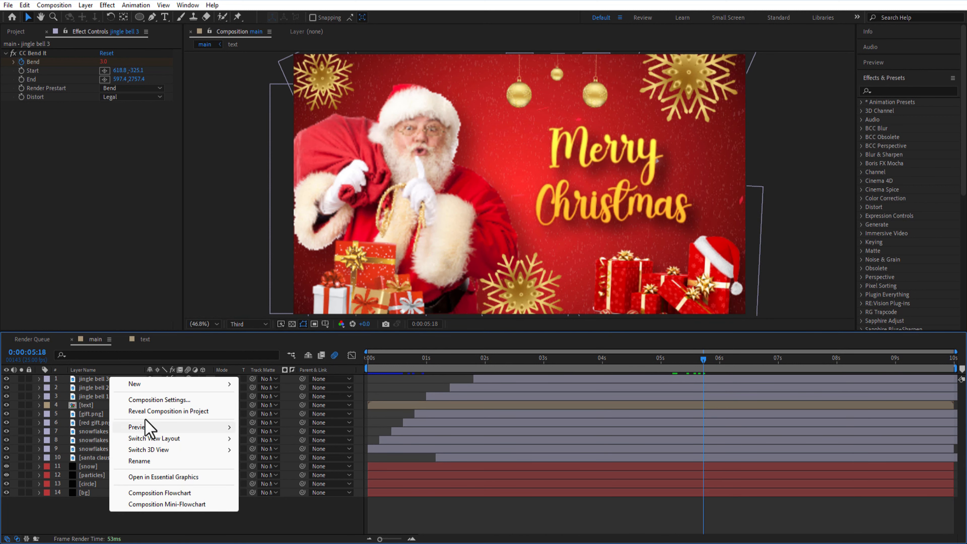
{"action": "mouse_move", "coordinate": [197, 384]}
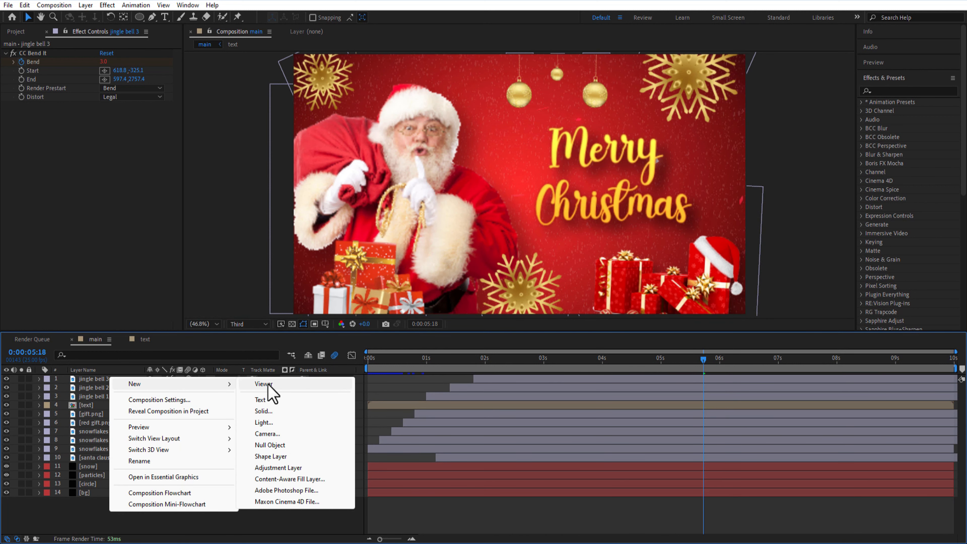
{"action": "left_click", "coordinate": [278, 468]}
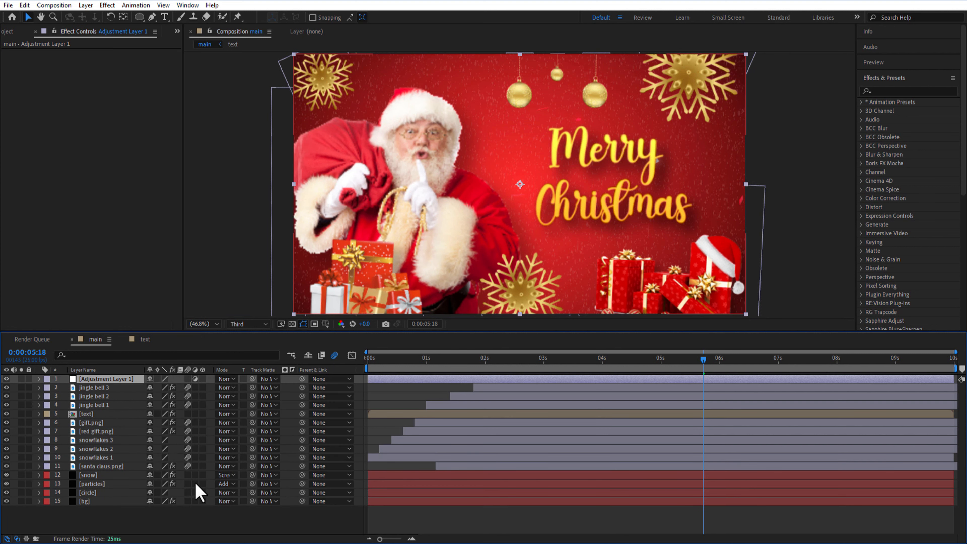
- Find the Curves color correction effect and apply it to the adjustment layer
{"action": "left_click", "coordinate": [884, 92]}
{"action": "type", "text": "curves"}
{"action": "left_click_drag", "start_coordinate": [901, 146], "coordinate": [109, 379]}
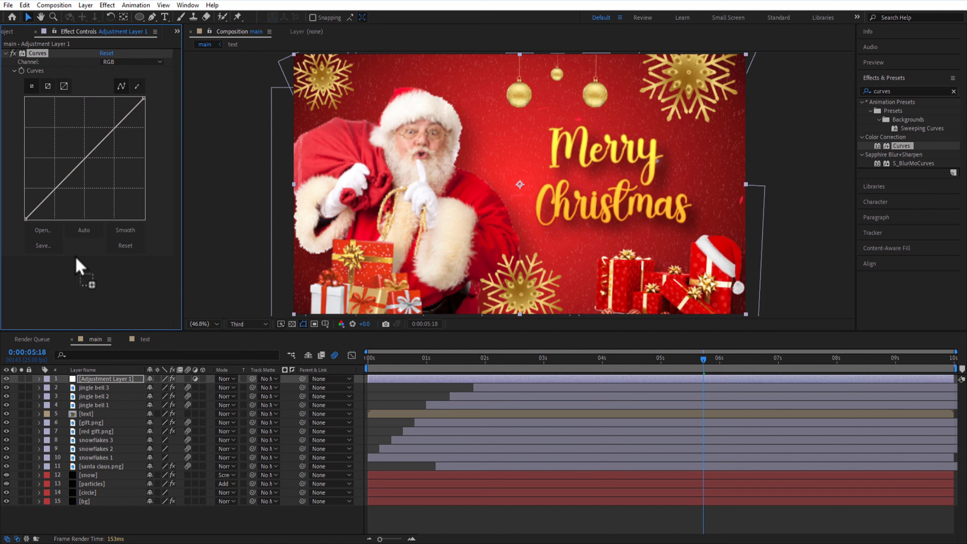
- Shape a slight contrast curve in the adjustment layer's Curves effect and add the Sharpen effect with a Sharpen Amount of 5
{"action": "left_click", "coordinate": [61, 183]}
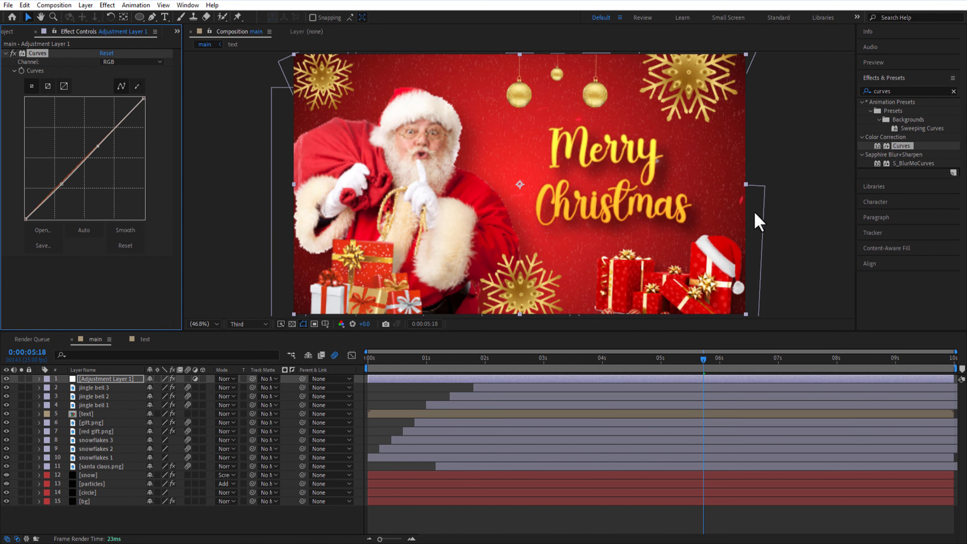
{"action": "double_click", "coordinate": [903, 90]}
{"action": "type", "text": "sharp"}
{"action": "left_click_drag", "start_coordinate": [902, 110], "coordinate": [119, 380]}
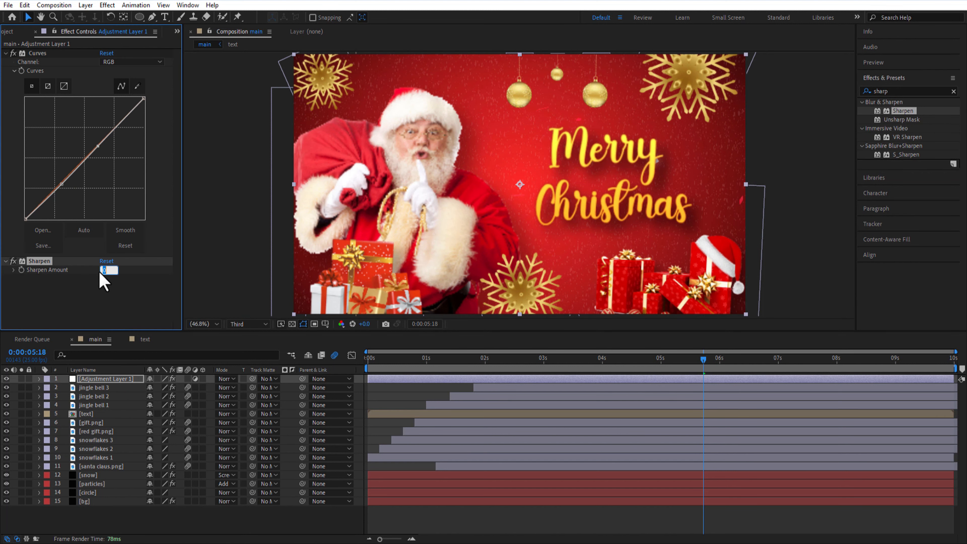
{"action": "left_click", "coordinate": [111, 284]}
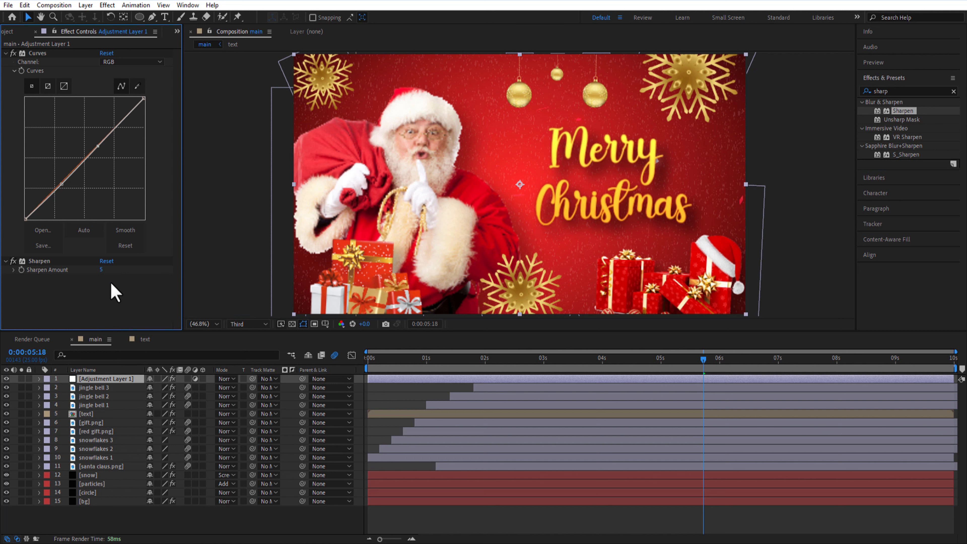
- Find the Vibrance color correction effect, apply it to the adjustment layer and lower its Vibrance to -10
{"action": "double_click", "coordinate": [905, 91]}
{"action": "type", "text": "vibran"}
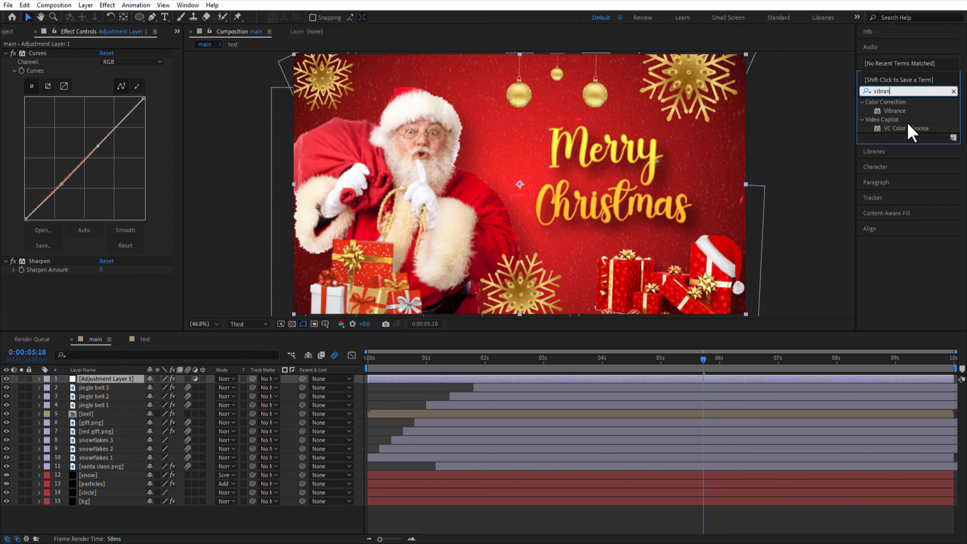
{"action": "left_click_drag", "start_coordinate": [894, 111], "coordinate": [114, 316]}
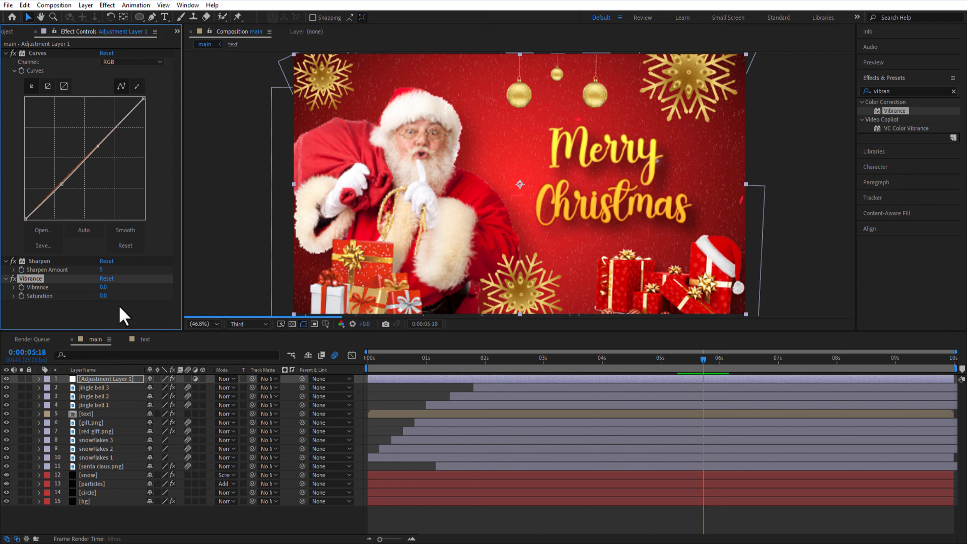
{"action": "left_click_drag", "start_coordinate": [107, 294], "coordinate": [106, 293]}
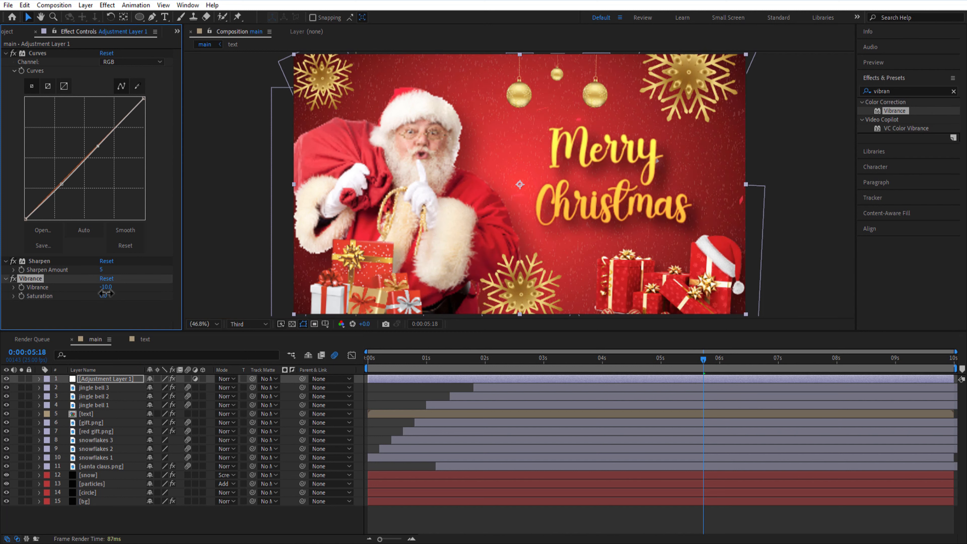